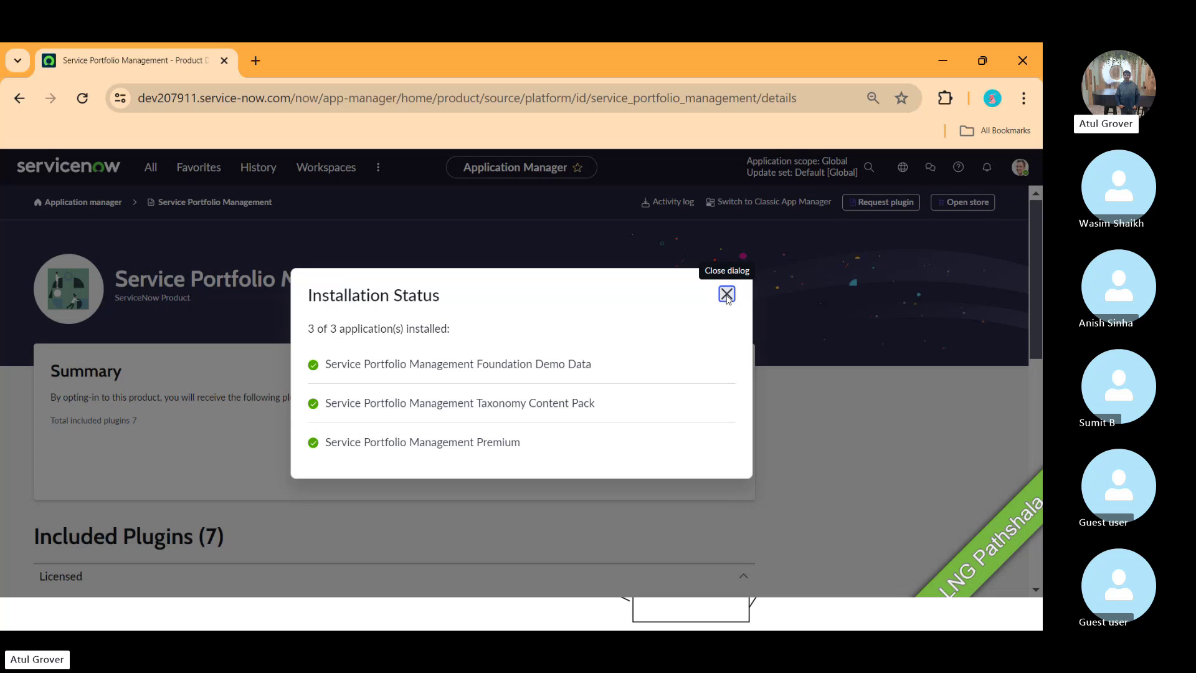
Close the Installation Status dialog and open the Roles list by filtering the navigator for "roles".
click(726, 296)
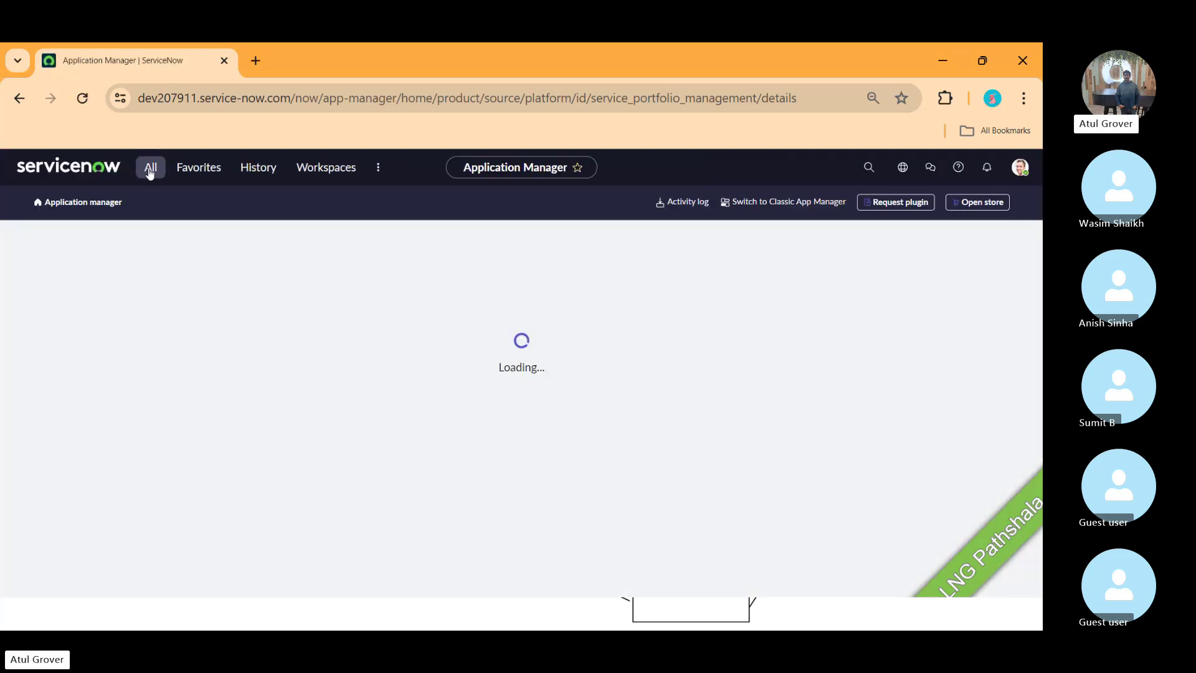
click(150, 168)
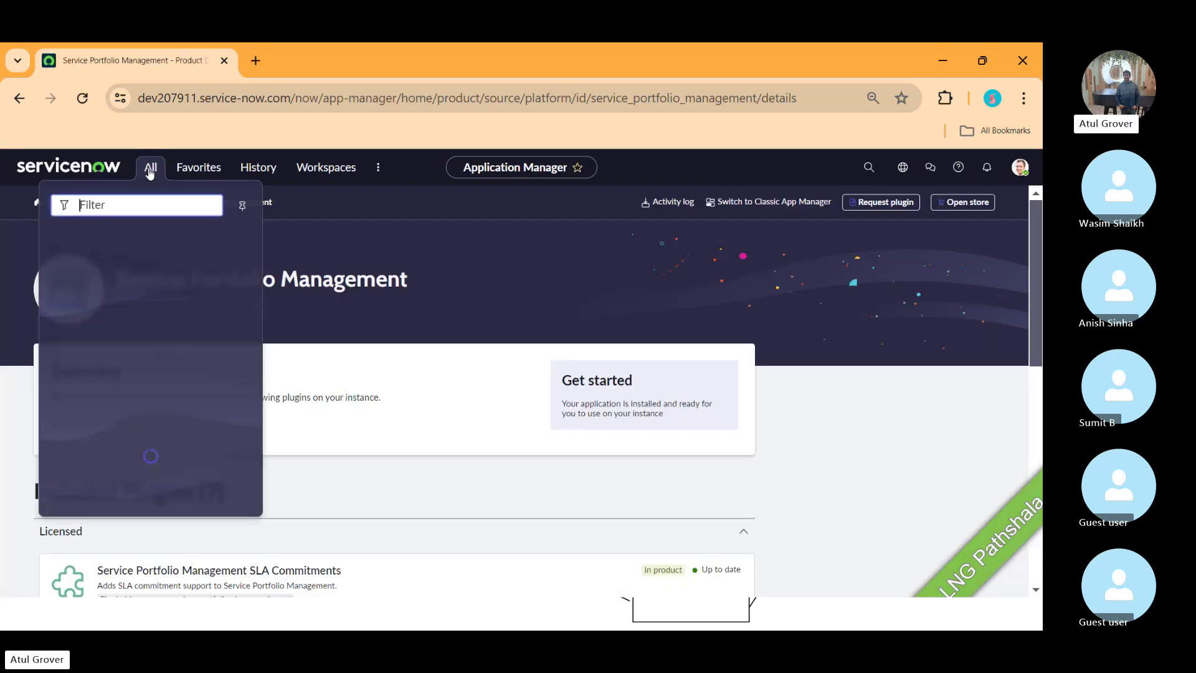
text(roles)
click(103, 356)
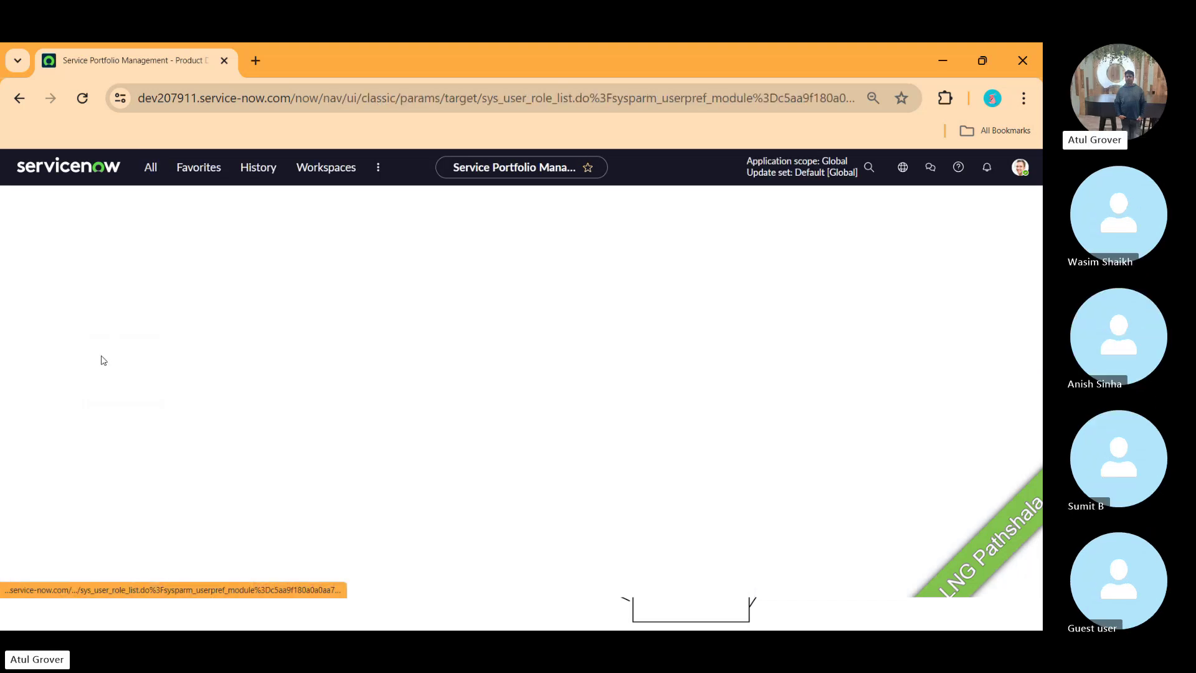
key(alt+Tab)
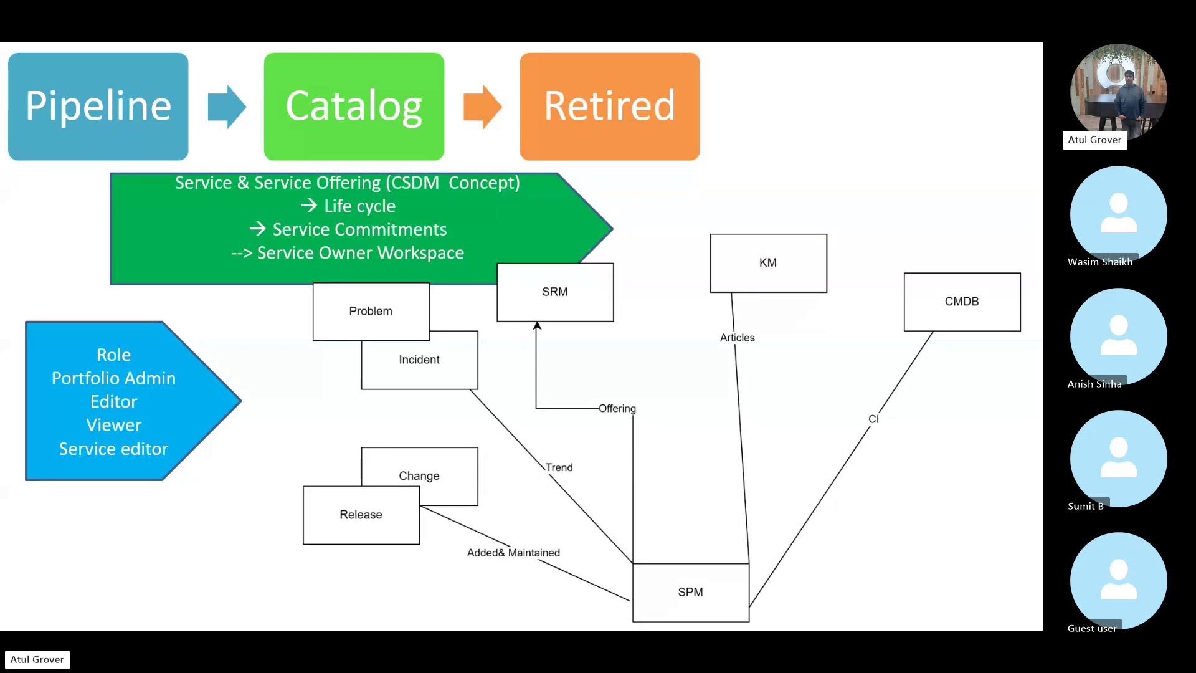
key(alt+Tab)
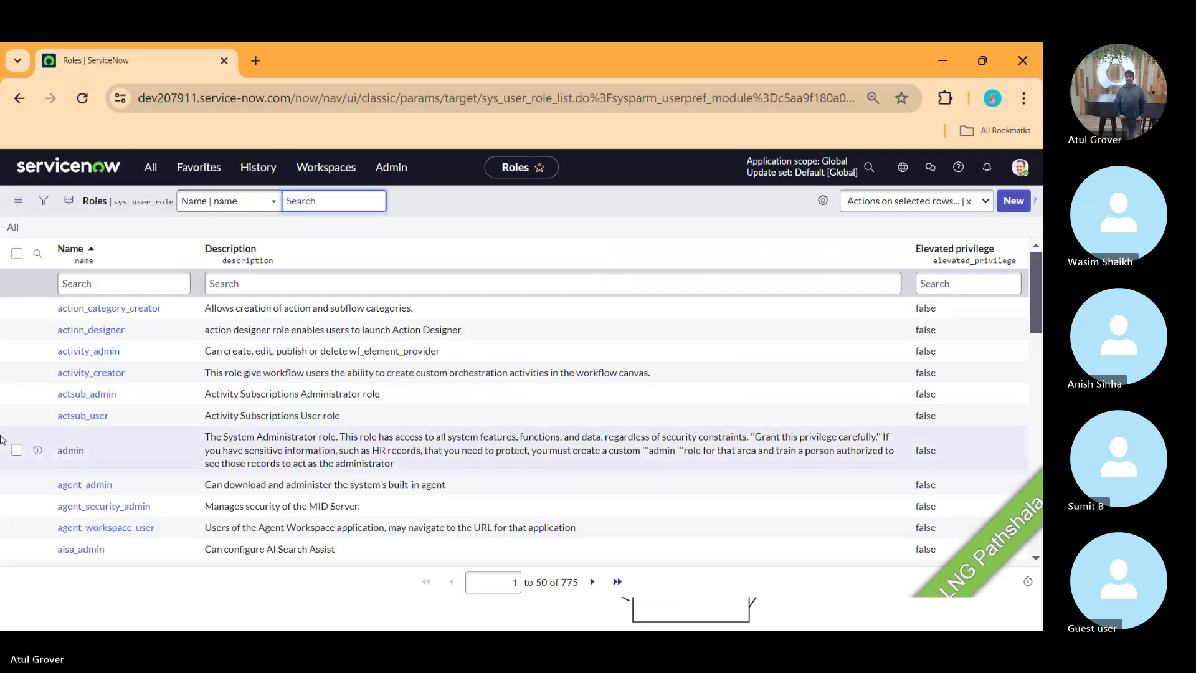
Filter the Roles list by name with "*portf".
click(100, 284)
text(*port)
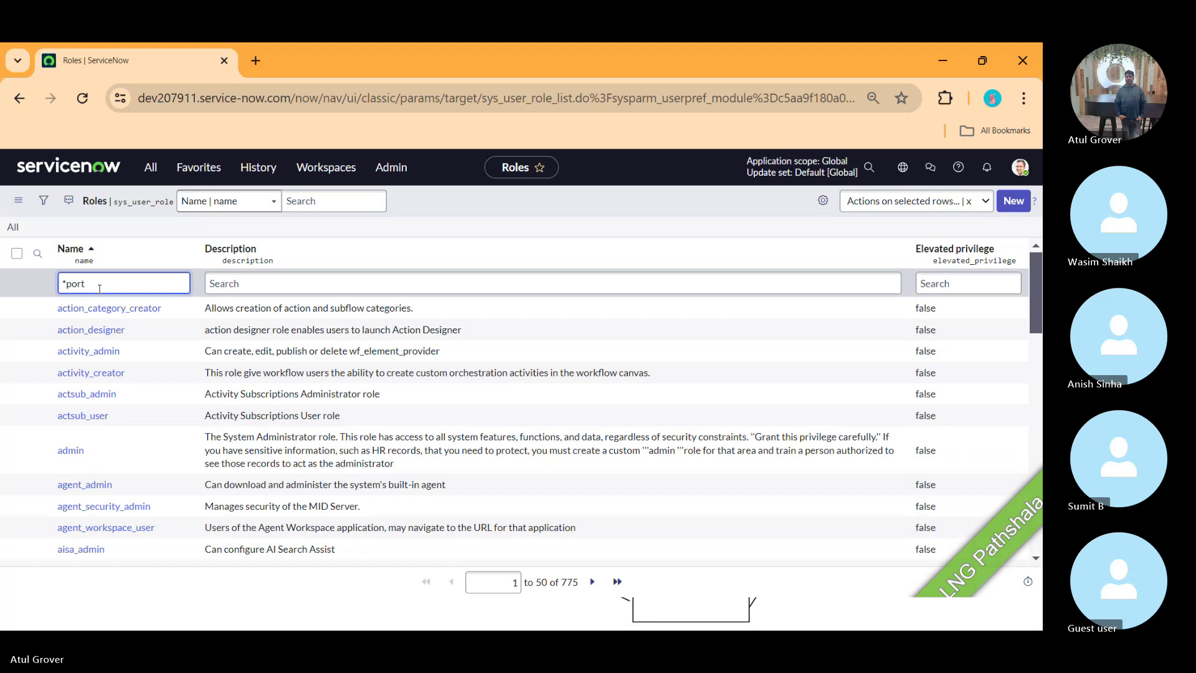
text(f)
key(Return)
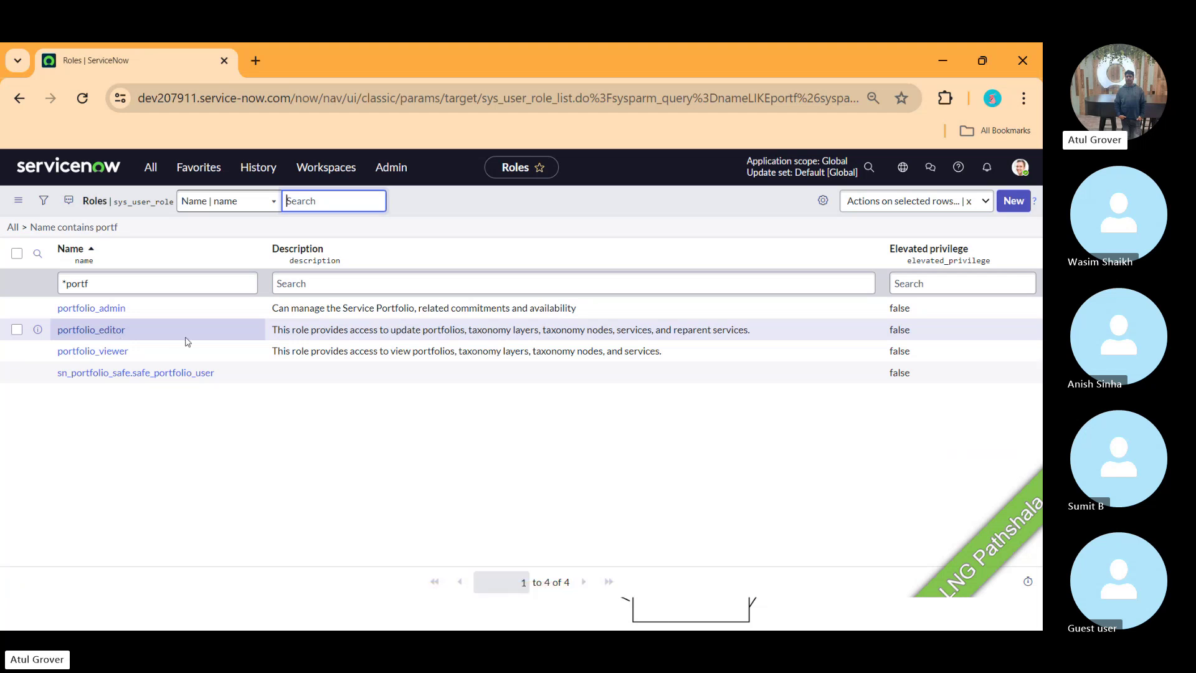
Review the Pipeline, Catalog and Retired slide in the PowerPoint slide show and return to the Roles list in Chrome.
key(alt+Tab)
key(Right)
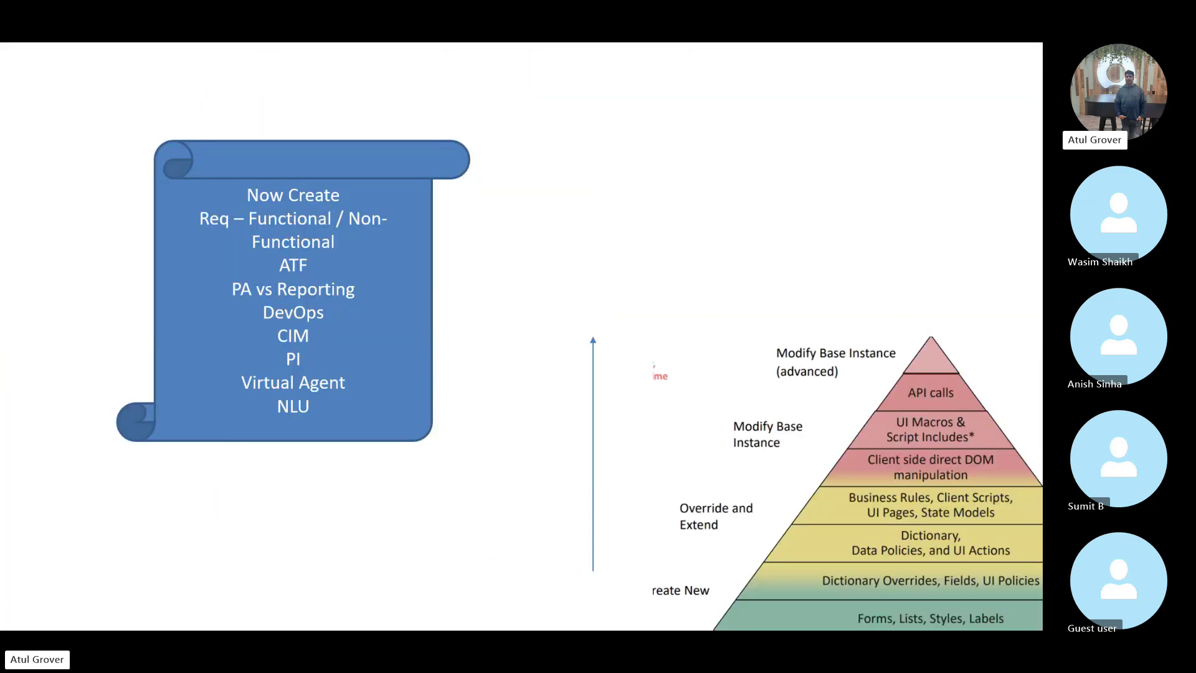
key(Right)
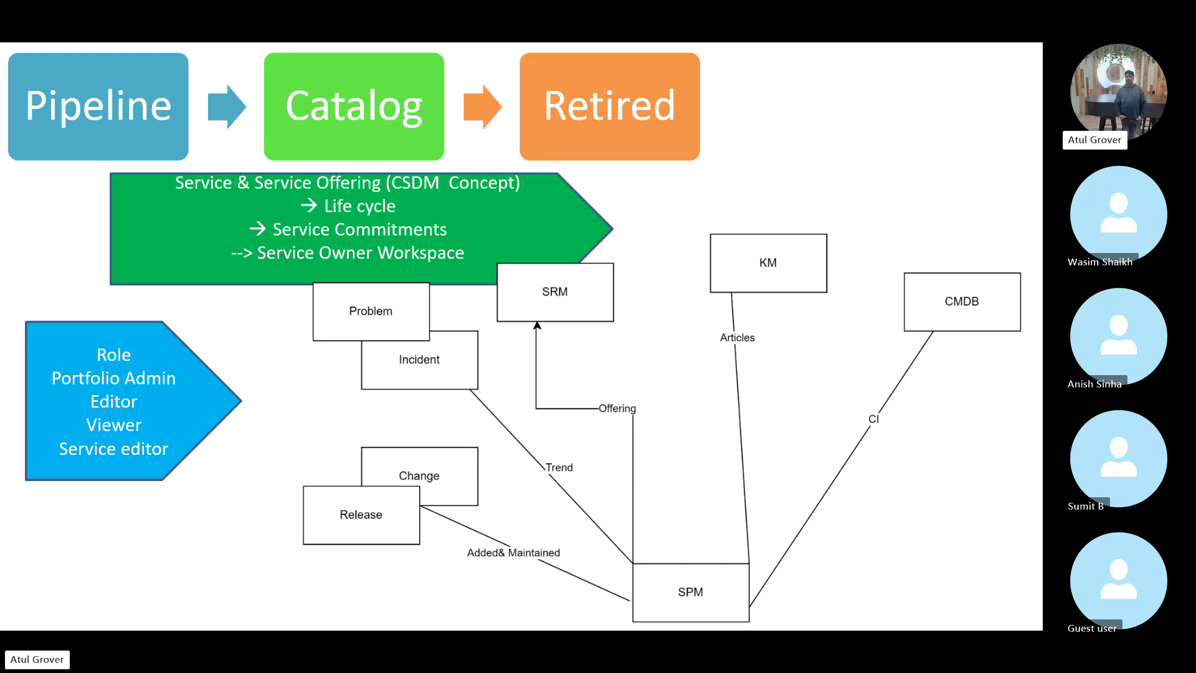
key(alt+Tab)
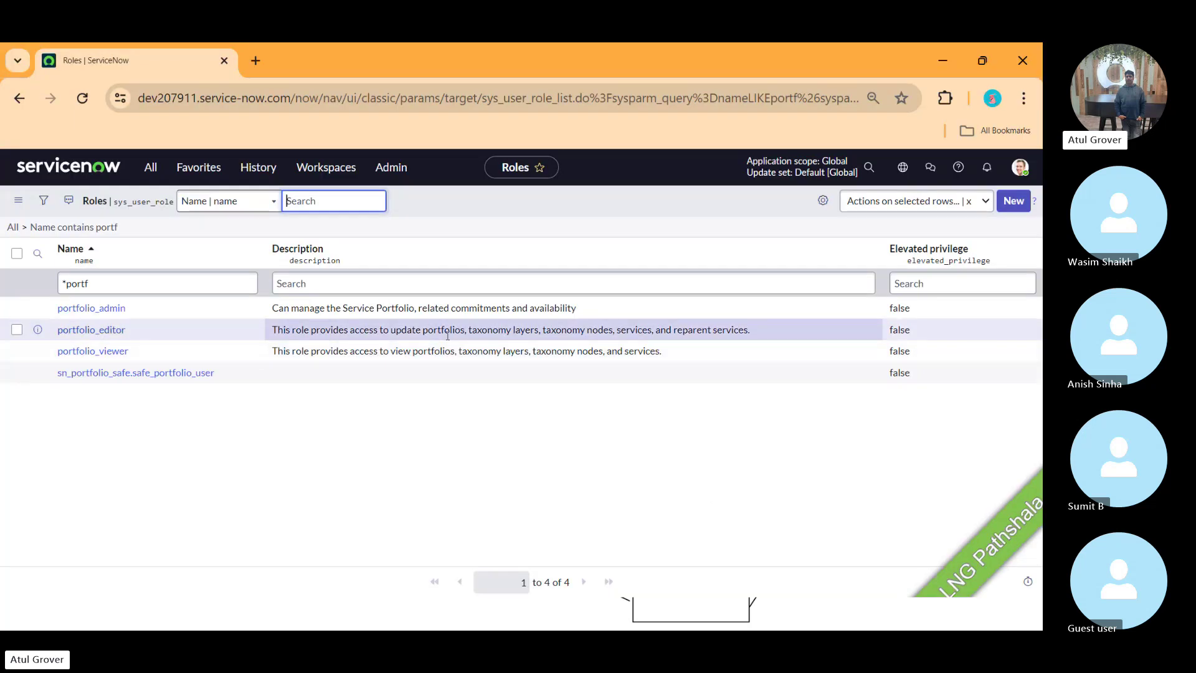
Launch Paint through the Windows search.
key(super)
text(note)
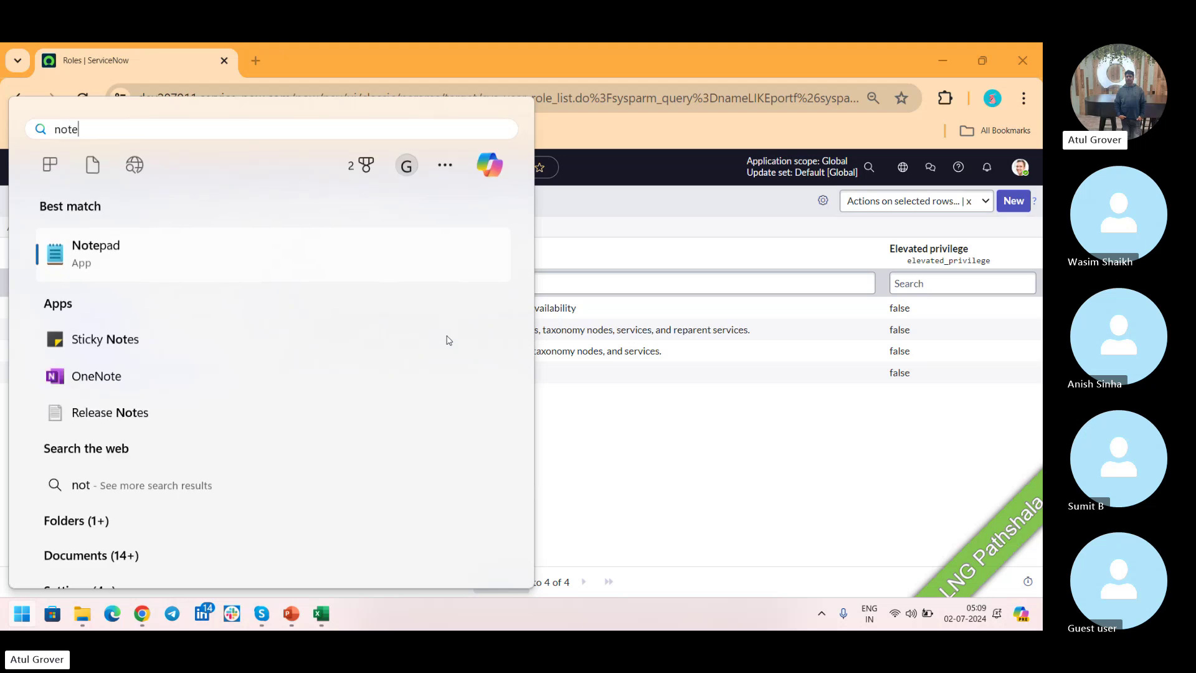
key(BackSpace)
key(BackSpace)
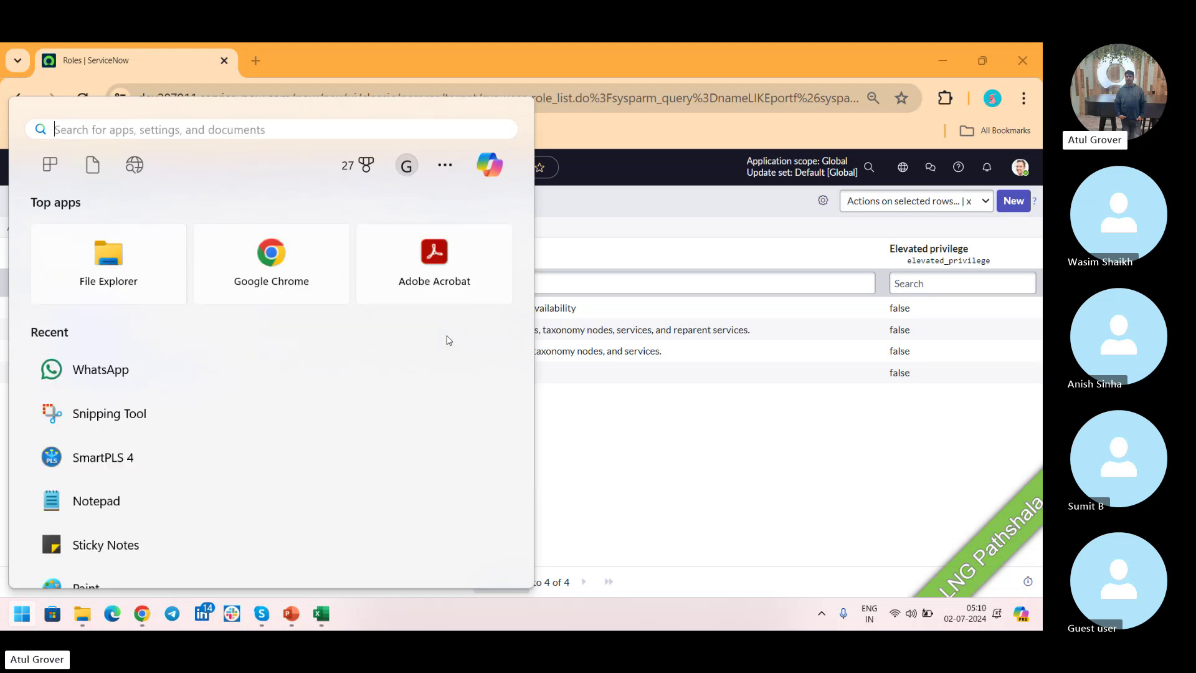
text(paint)
key(Return)
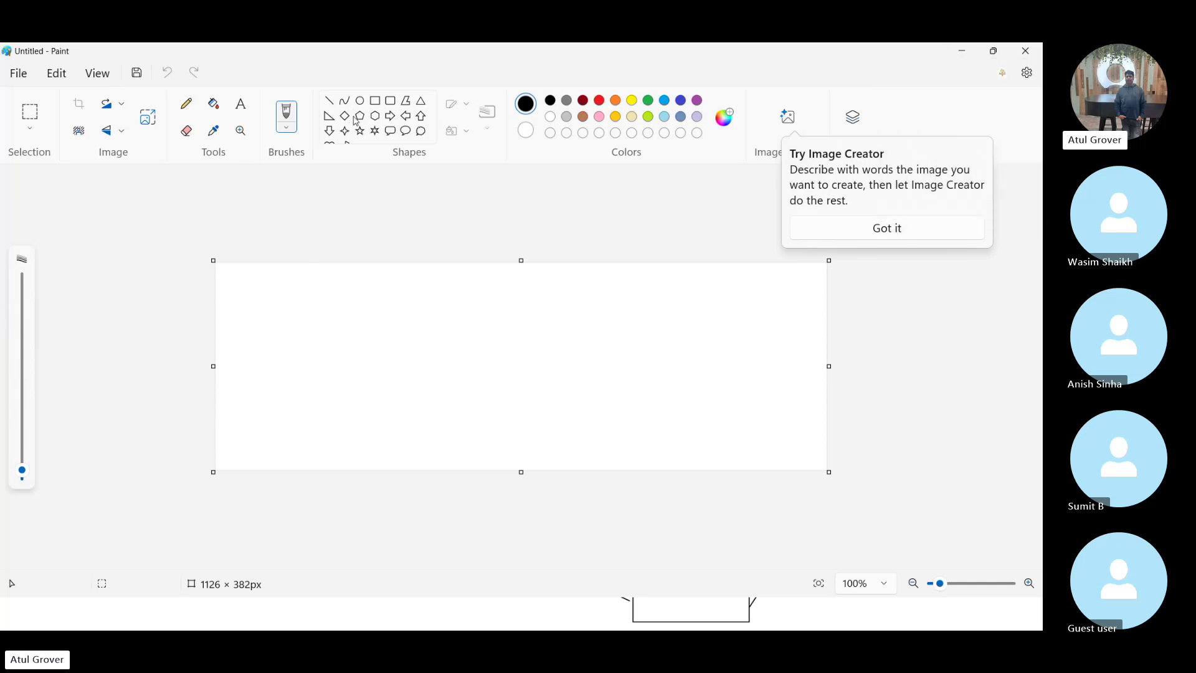
click(377, 102)
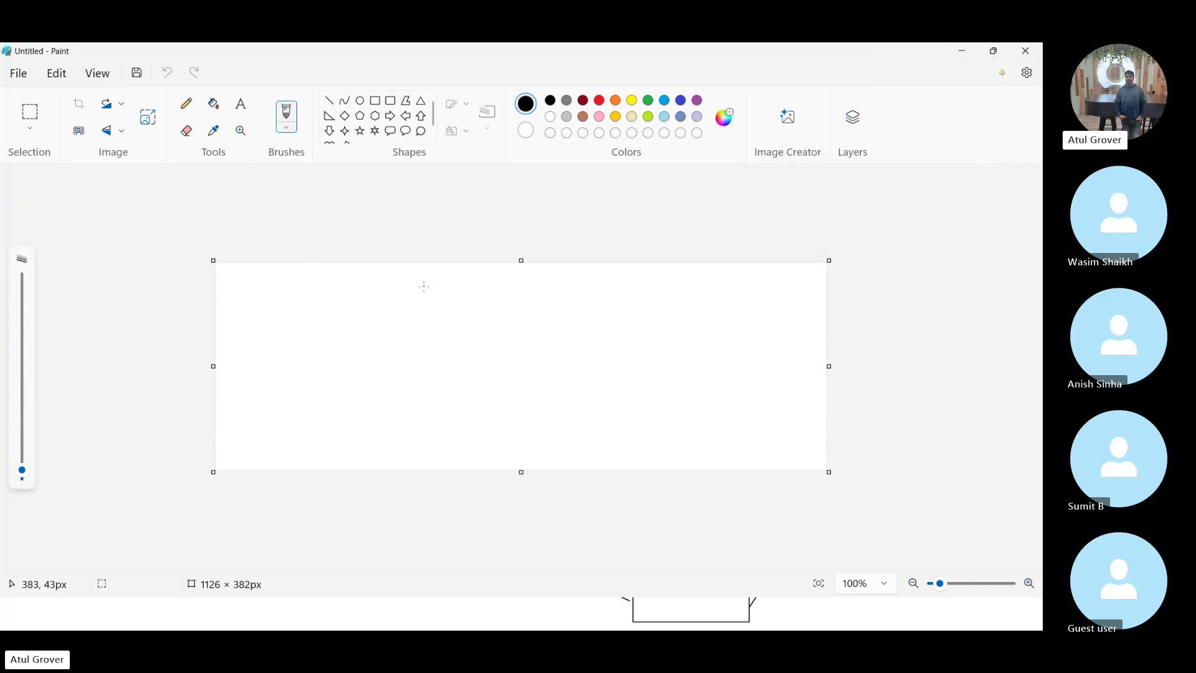
drag(424, 287, 521, 327)
key(ctrl+z)
Draw a rectangle about 234 × 61 px near the canvas's upper middle and two smaller rectangles side by side below it.
click(374, 101)
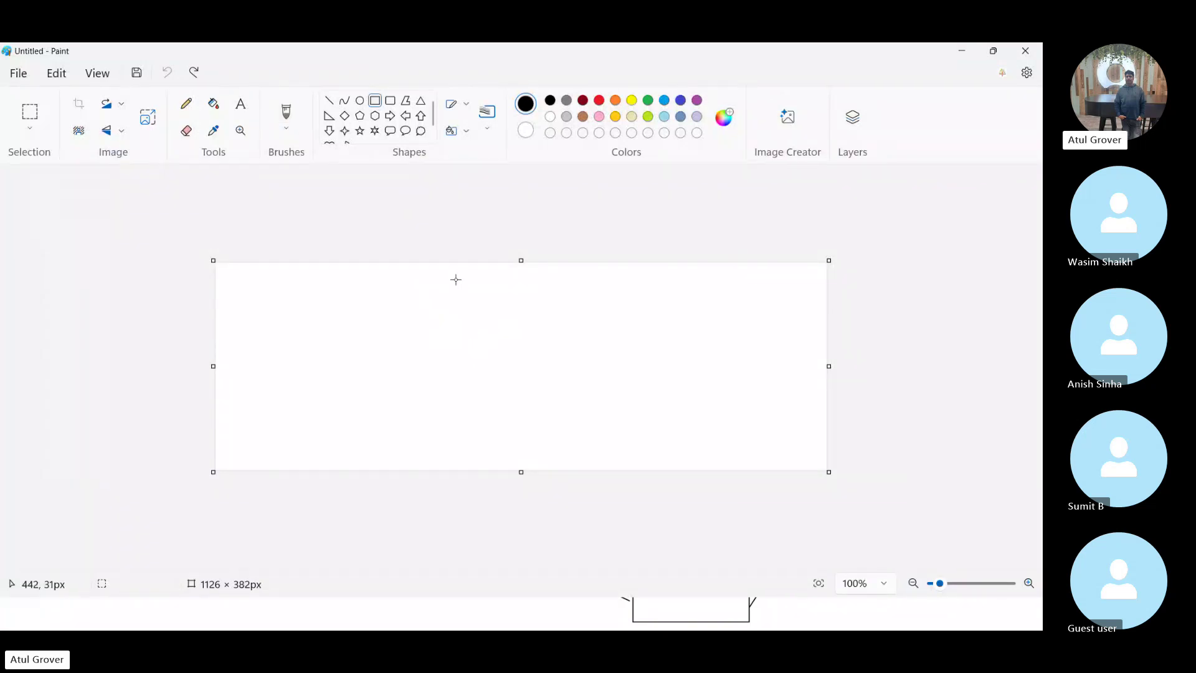
mouse_move(454, 279)
mouse_down()
mouse_move(505, 319)
mouse_move(583, 312)
mouse_up()
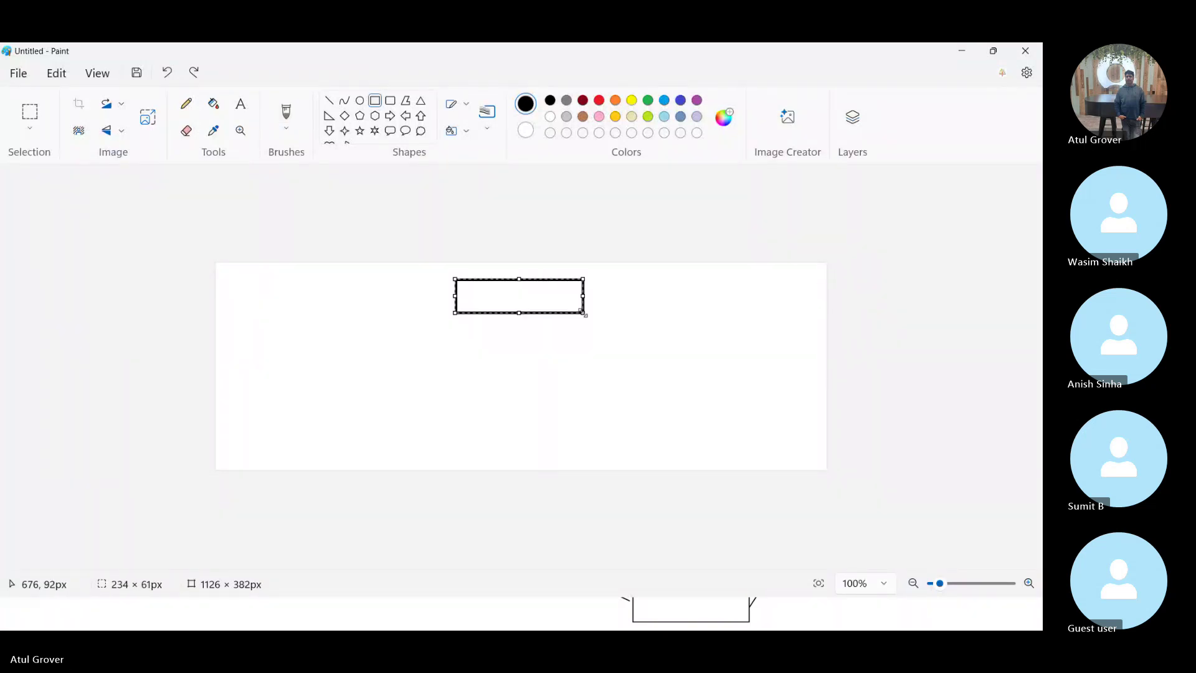
drag(422, 339, 646, 376)
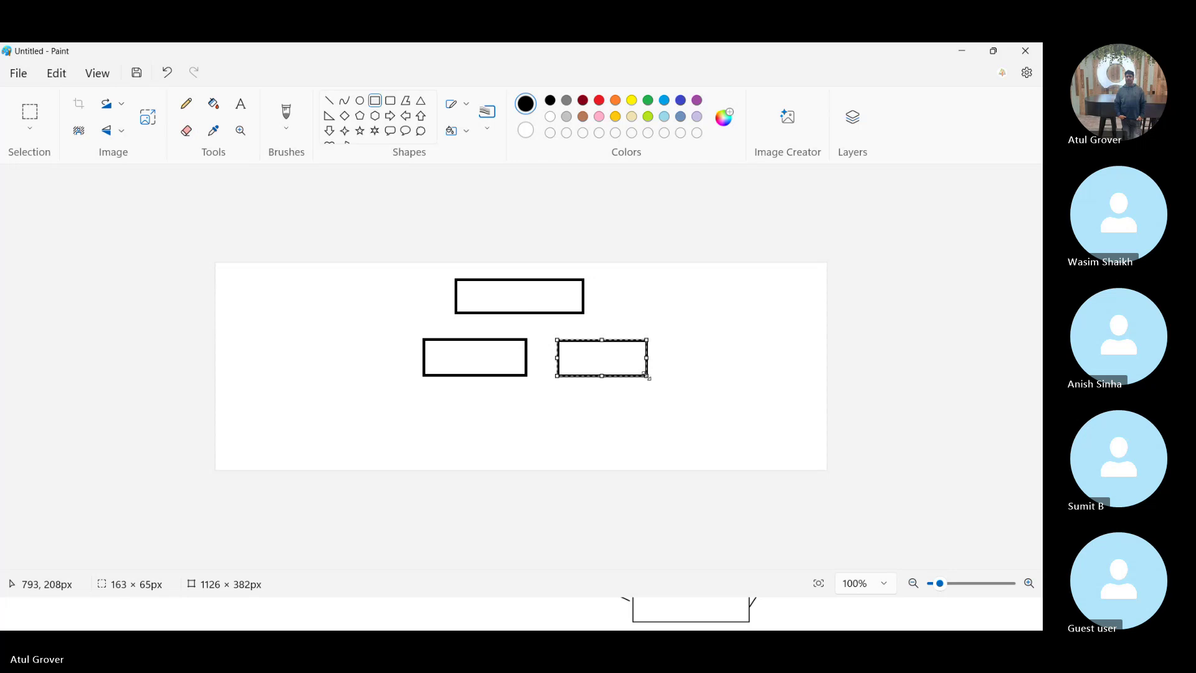
Switch between the Roles list in Chrome, the Paint drawing and the PowerPoint slide show to review the portfolio roles and service diagram.
key(alt+Tab)
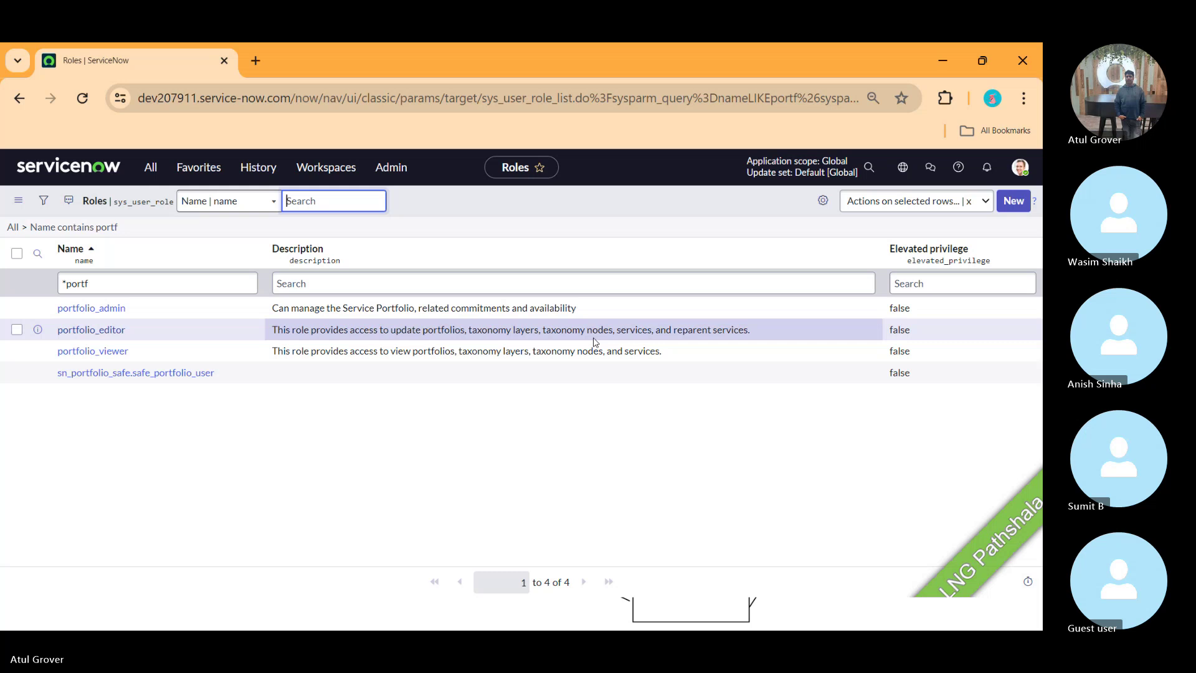
key(alt+Tab)
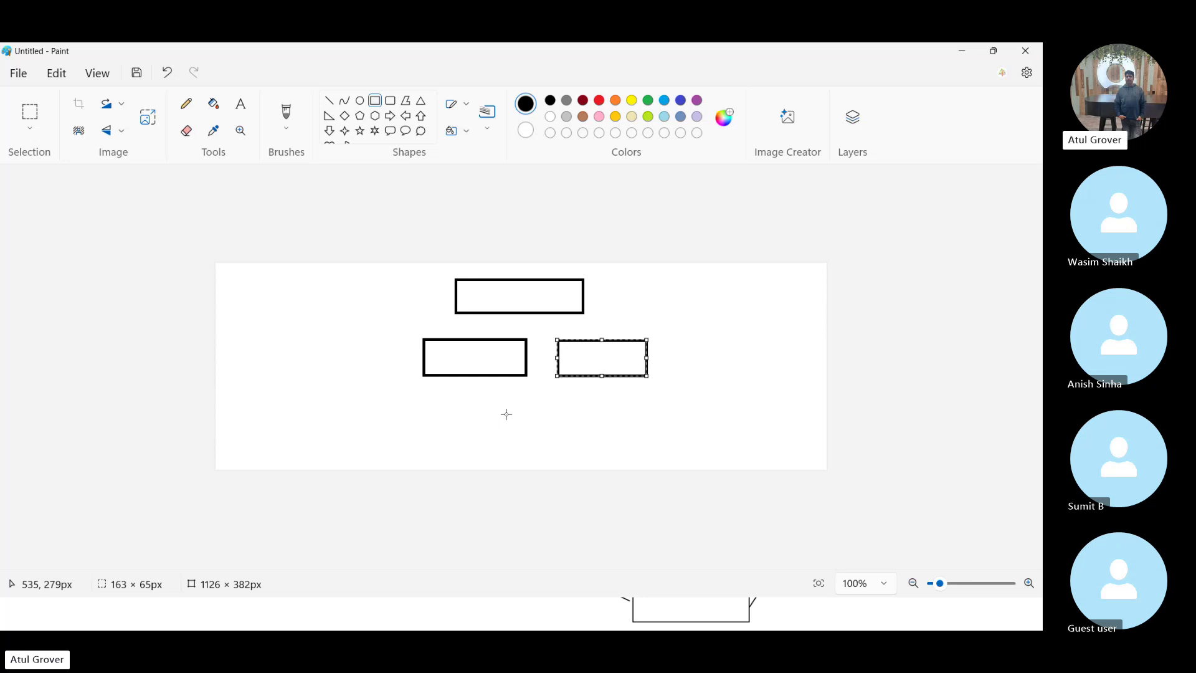
key(alt+Tab)
key(alt+Tab)
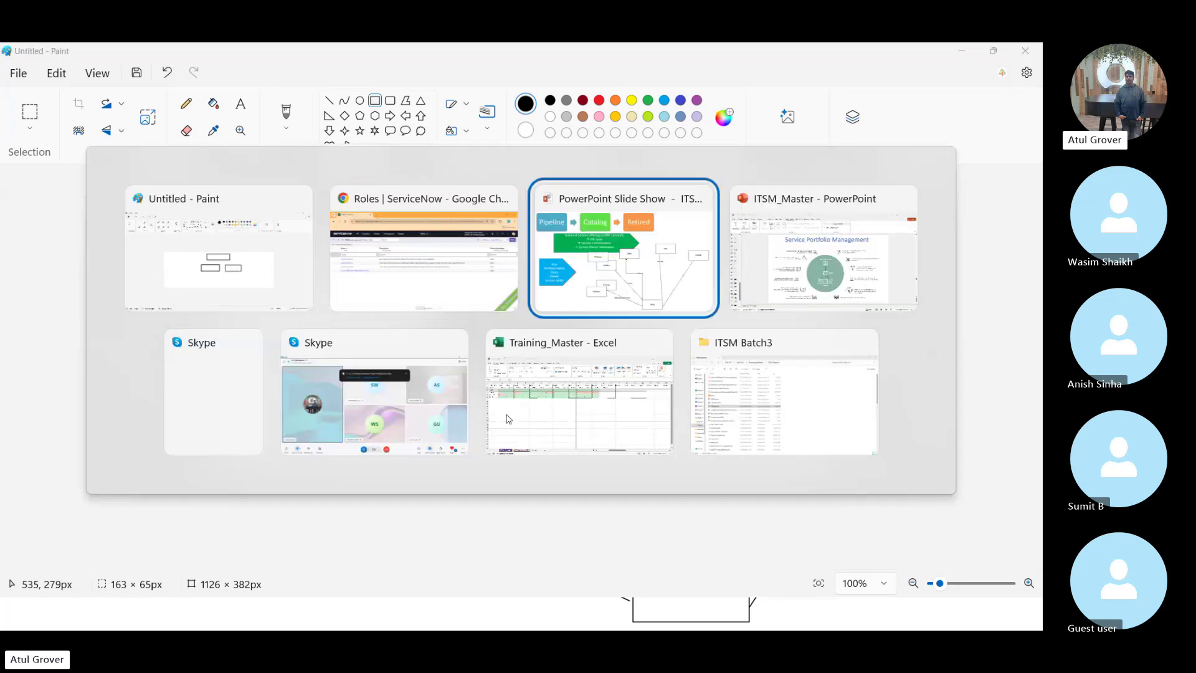
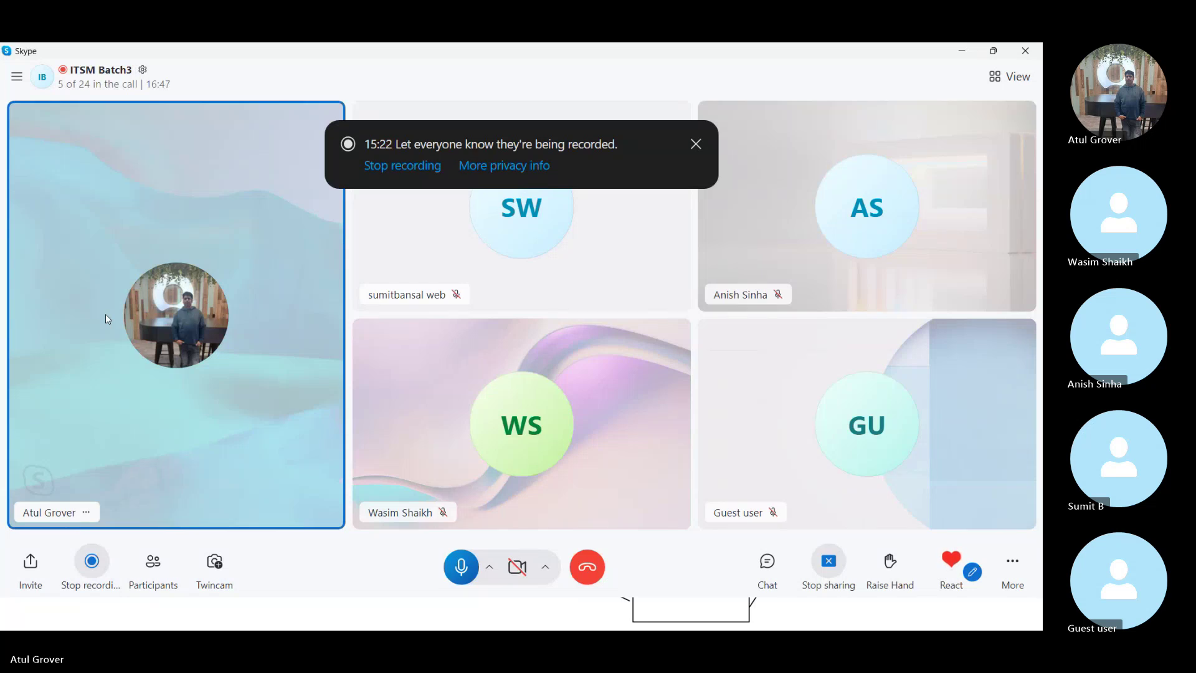
key(alt+Tab)
key(alt+Tab)
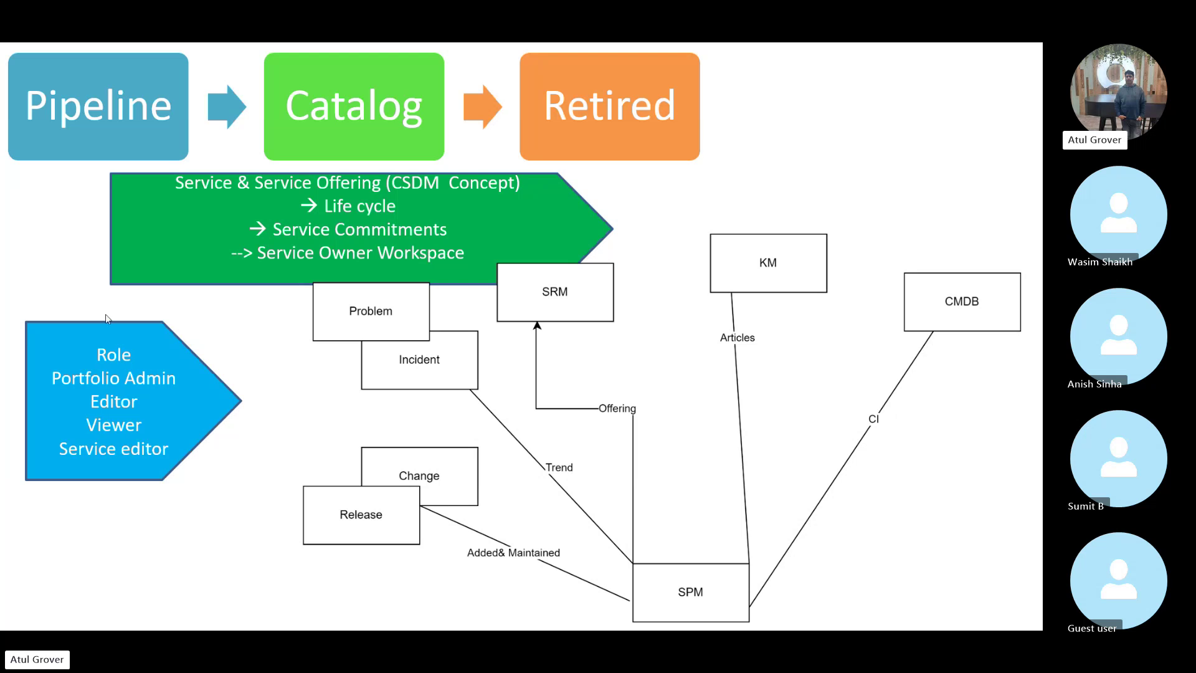
Return to ServiceNow in Chrome, filter the navigator for "commit" and open Configure Commitments under Availability.
key(alt+Tab)
key(Tab)
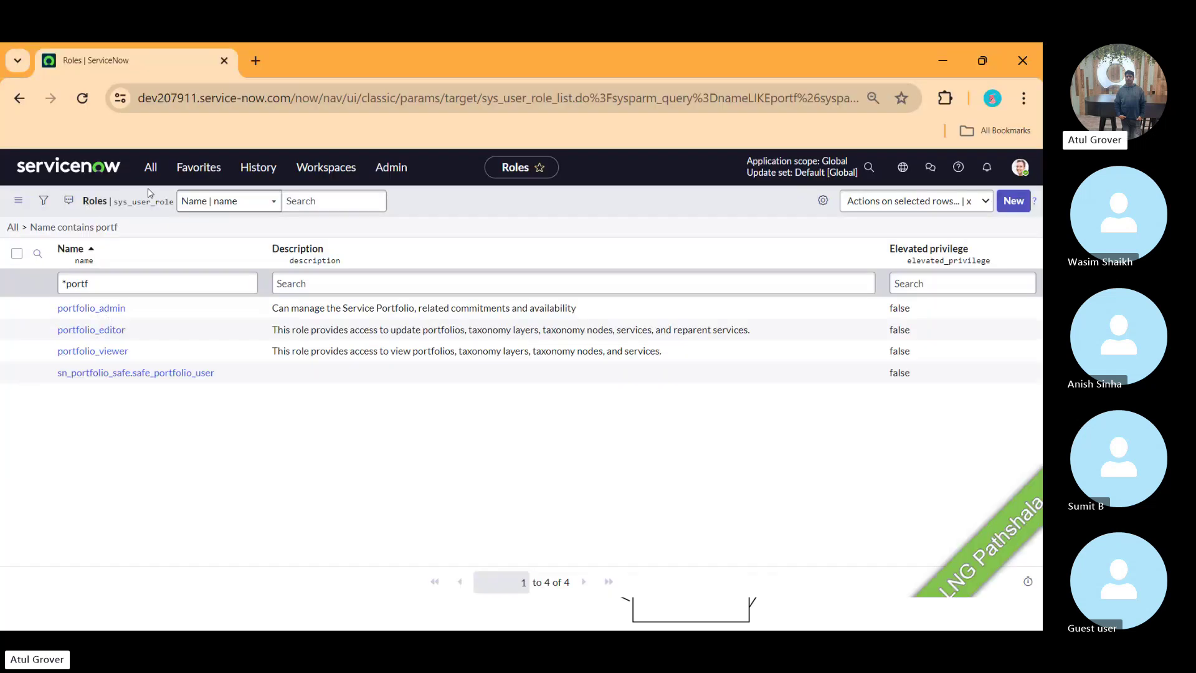
click(151, 166)
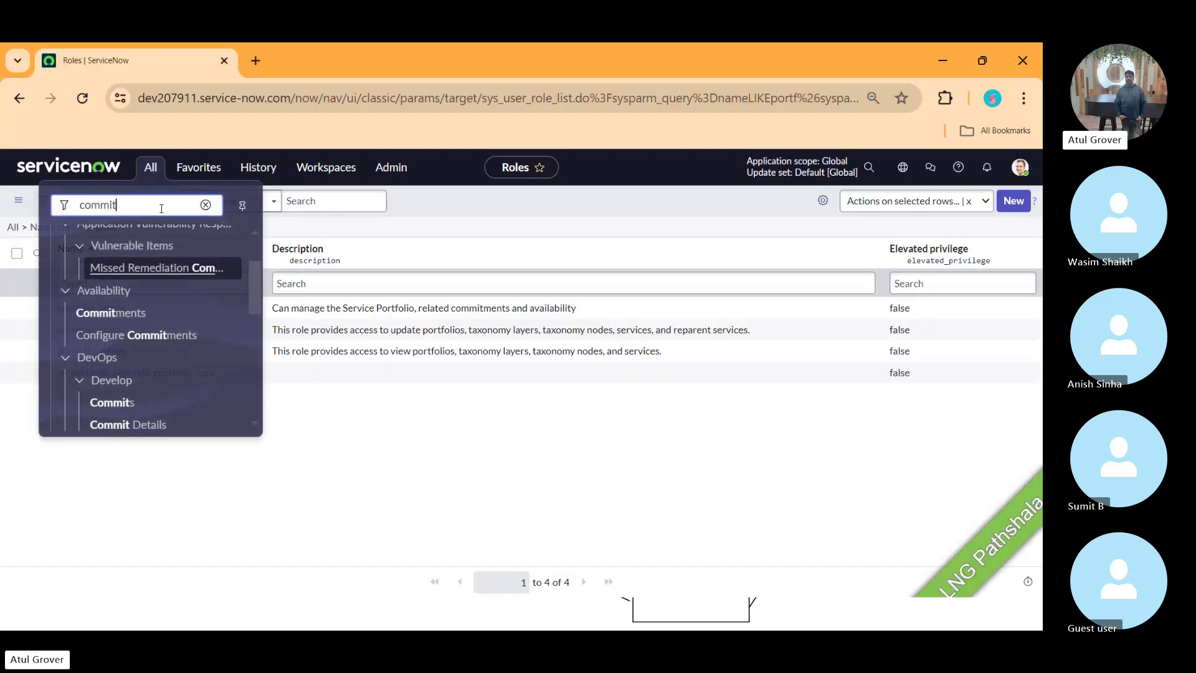
click(130, 340)
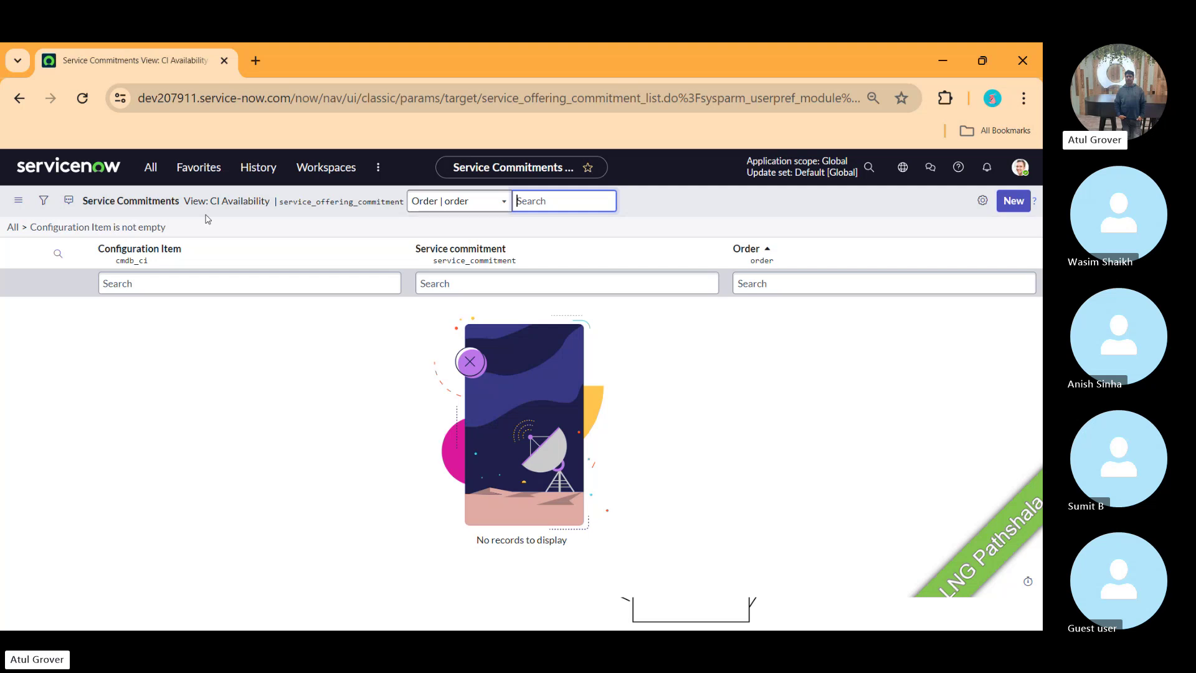
Try to find the service commitments module by filtering the navigator for "Service Co" and "Service".
click(150, 167)
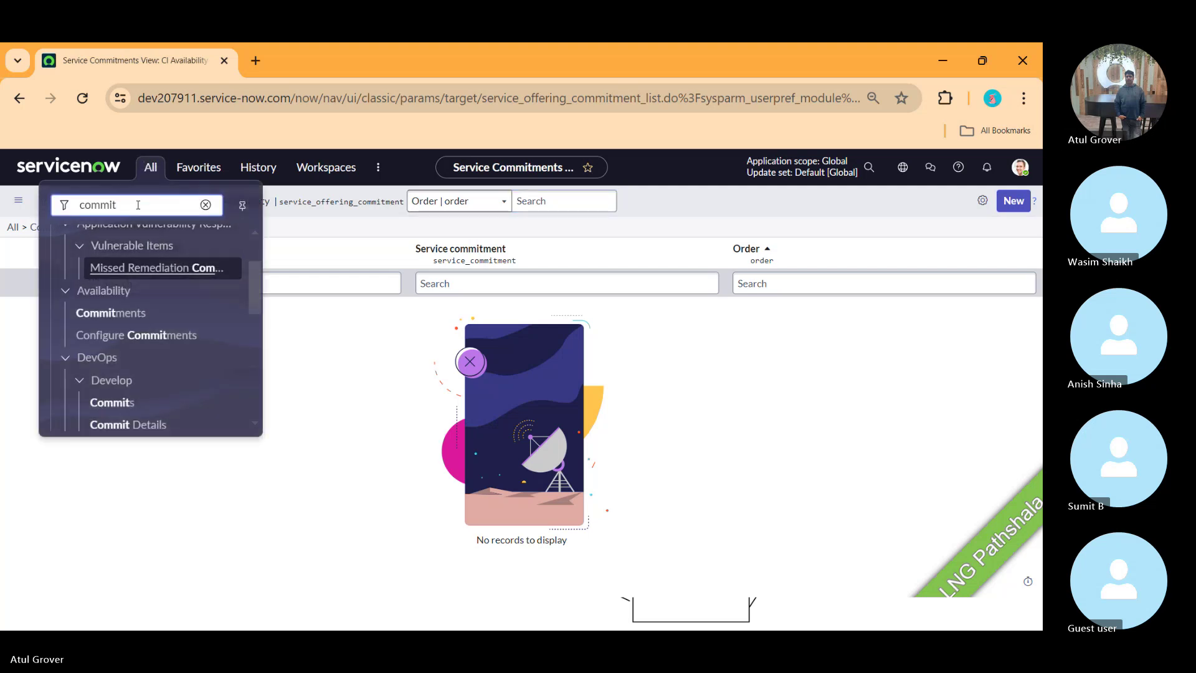
drag(138, 204, 44, 204)
text(Service Co)
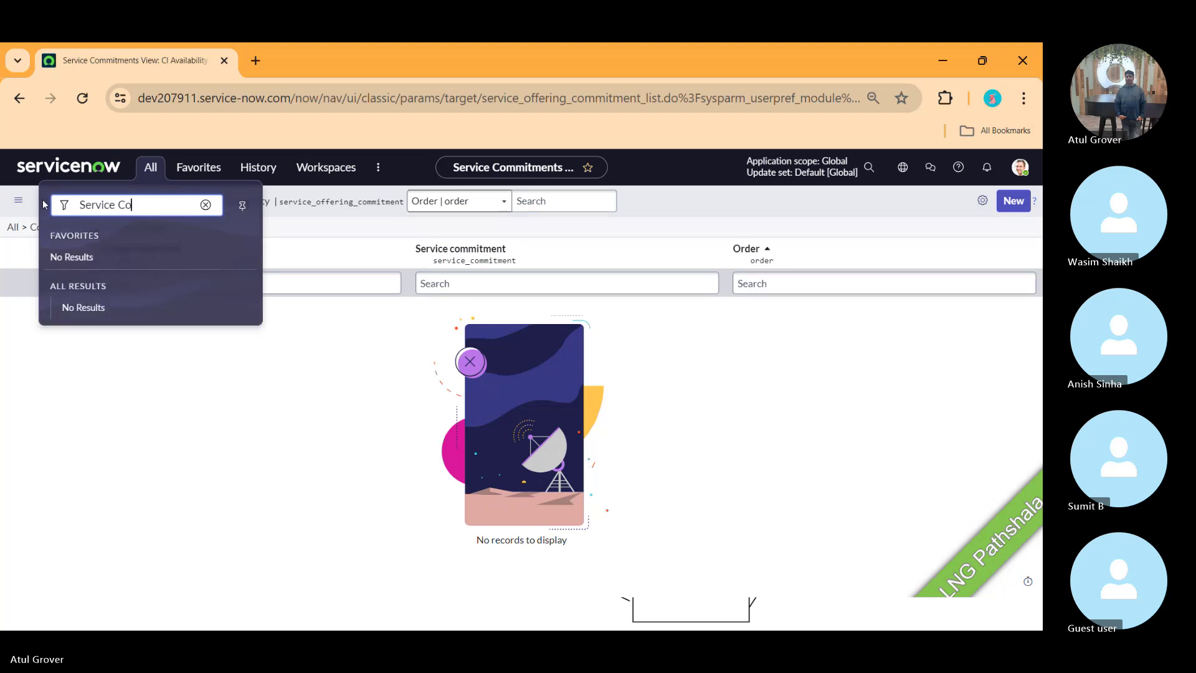
key(BackSpace)
key(BackSpace)
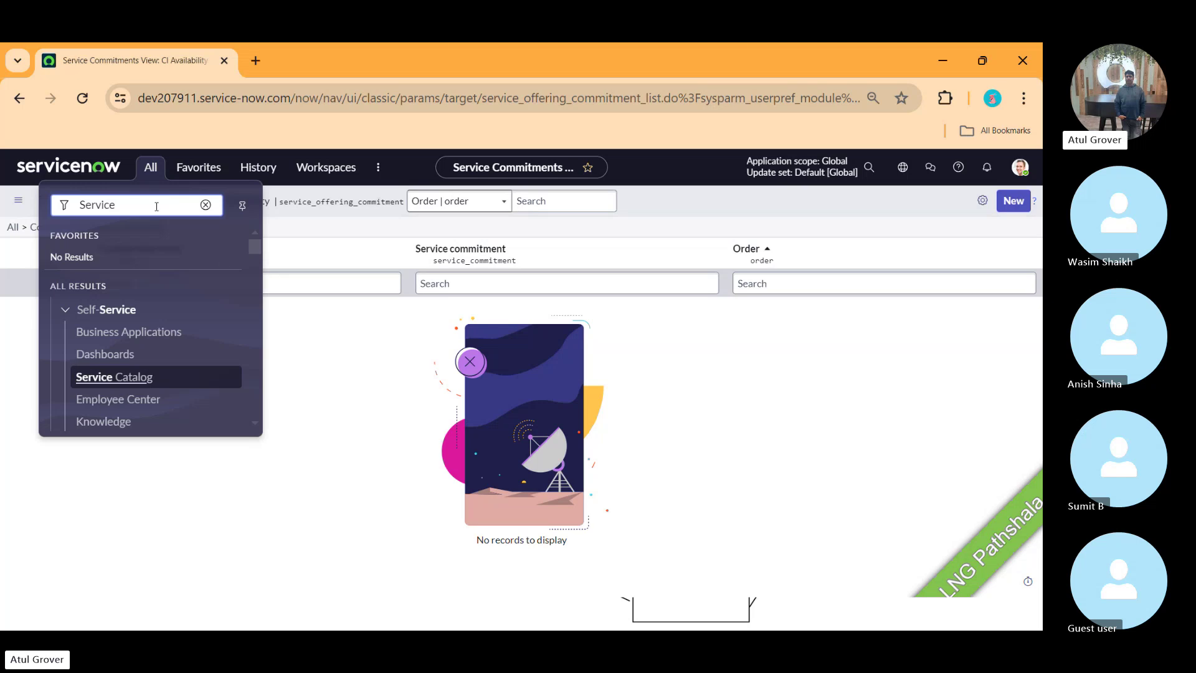
drag(253, 248, 253, 260)
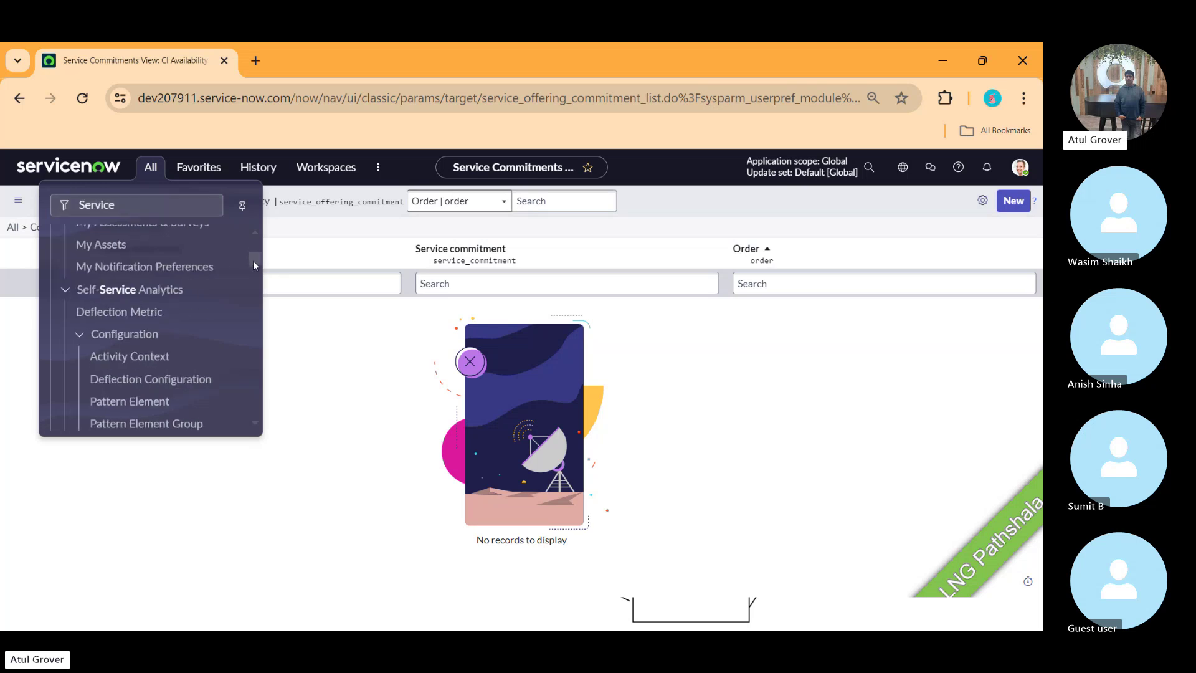
Filter the navigator for "Commit" and open Commitments under Service Portfolio Management.
drag(139, 206, 4, 210)
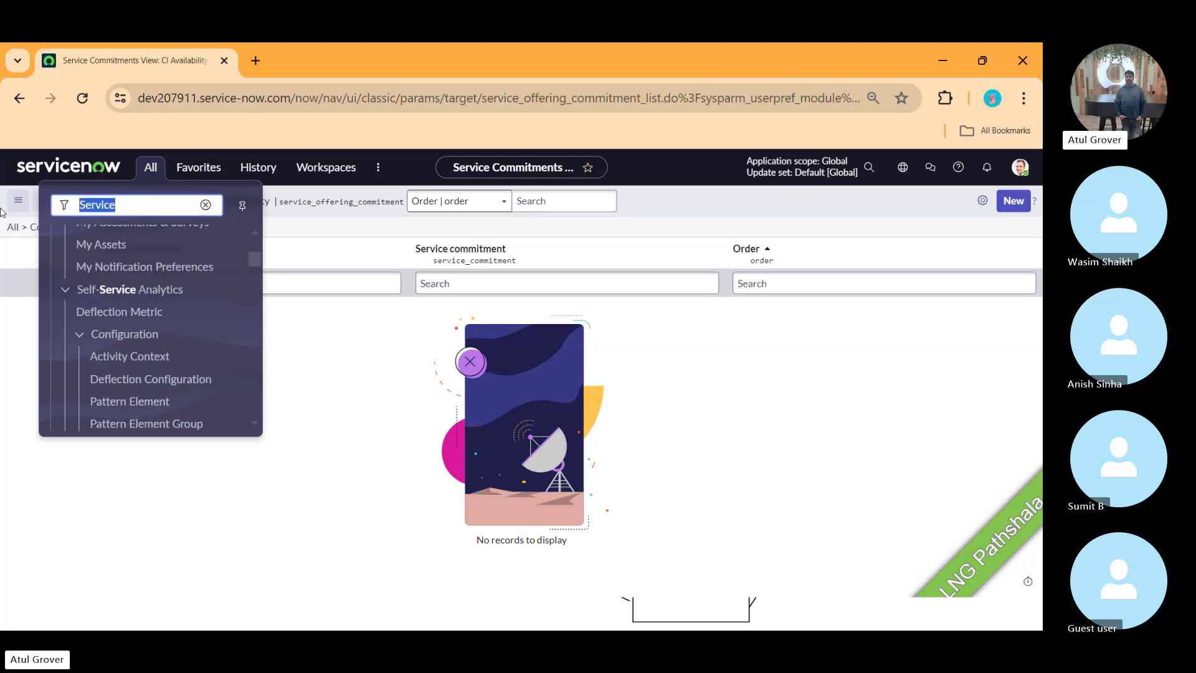
text(Commit)
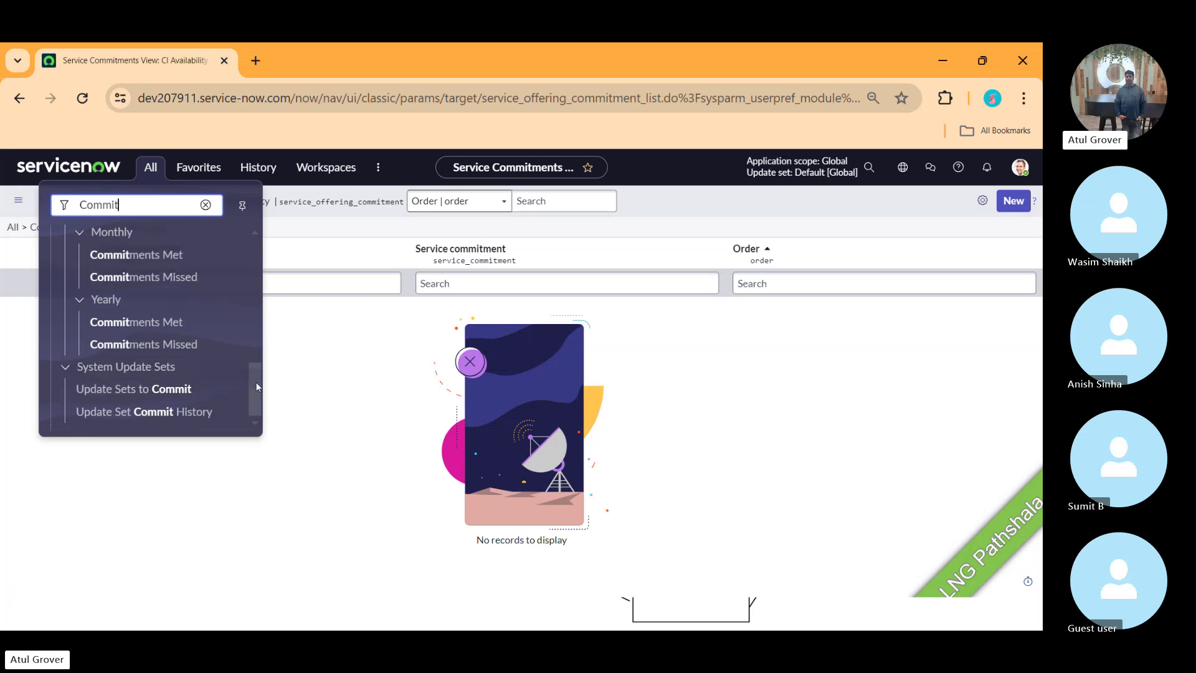
drag(260, 391, 253, 331)
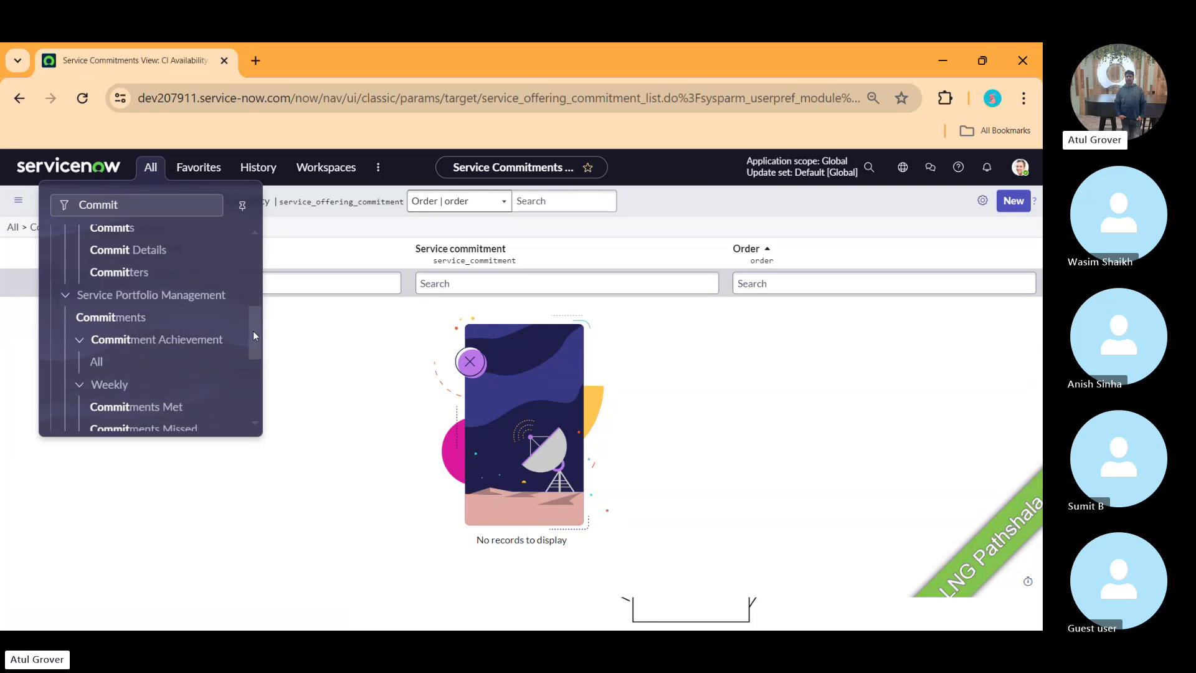
click(113, 317)
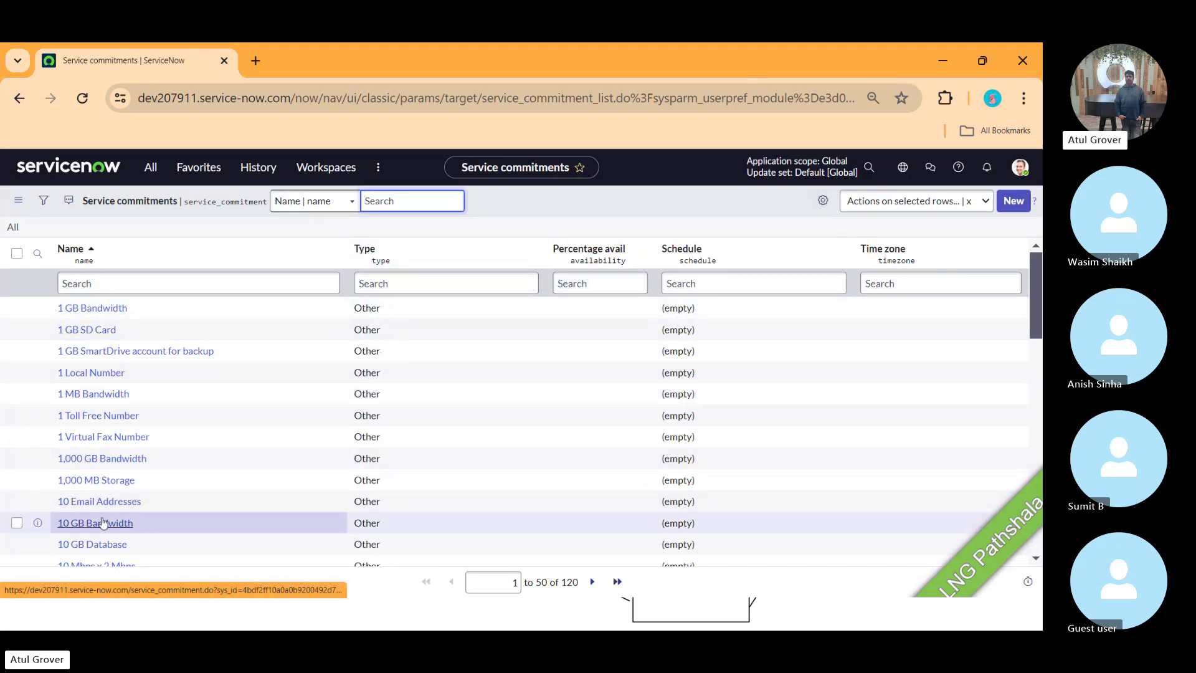
Open the 10 Email Addresses service commitment and review the available commitment types.
click(115, 502)
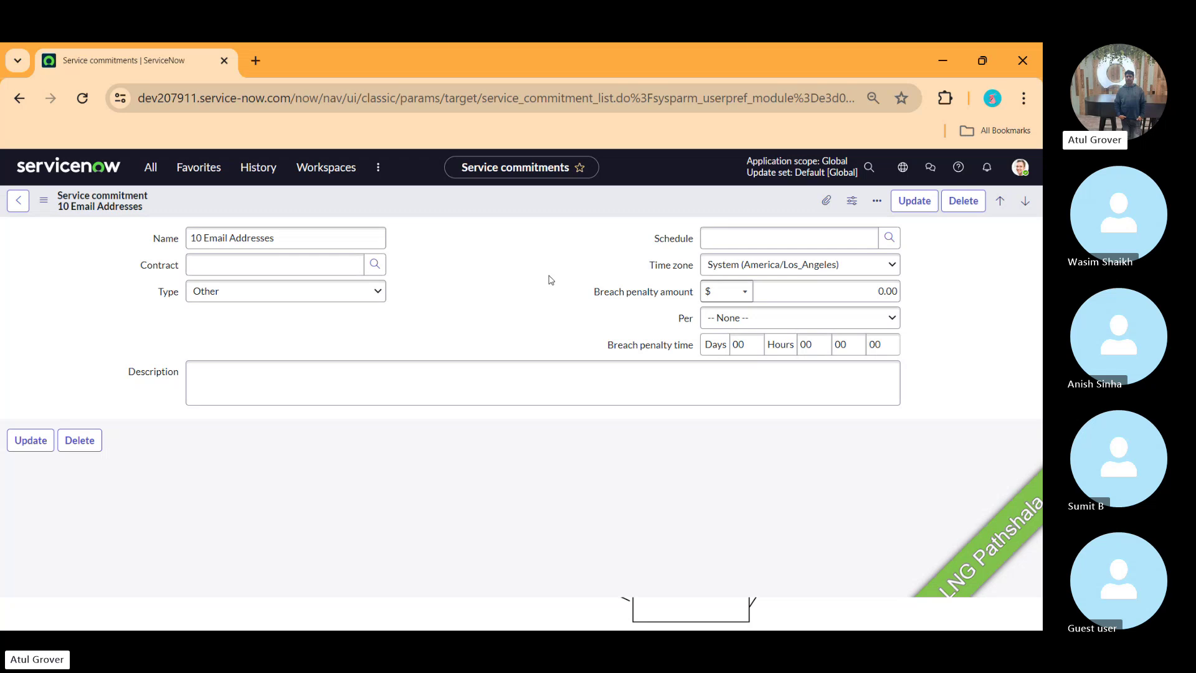
click(335, 299)
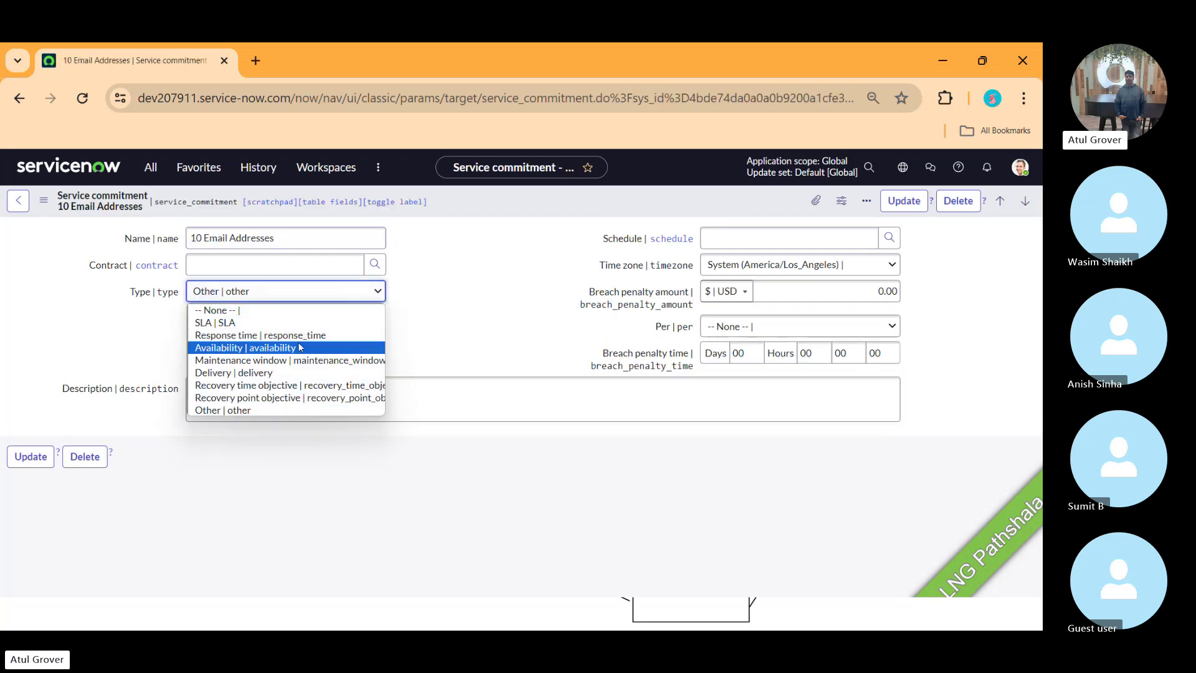
click(445, 303)
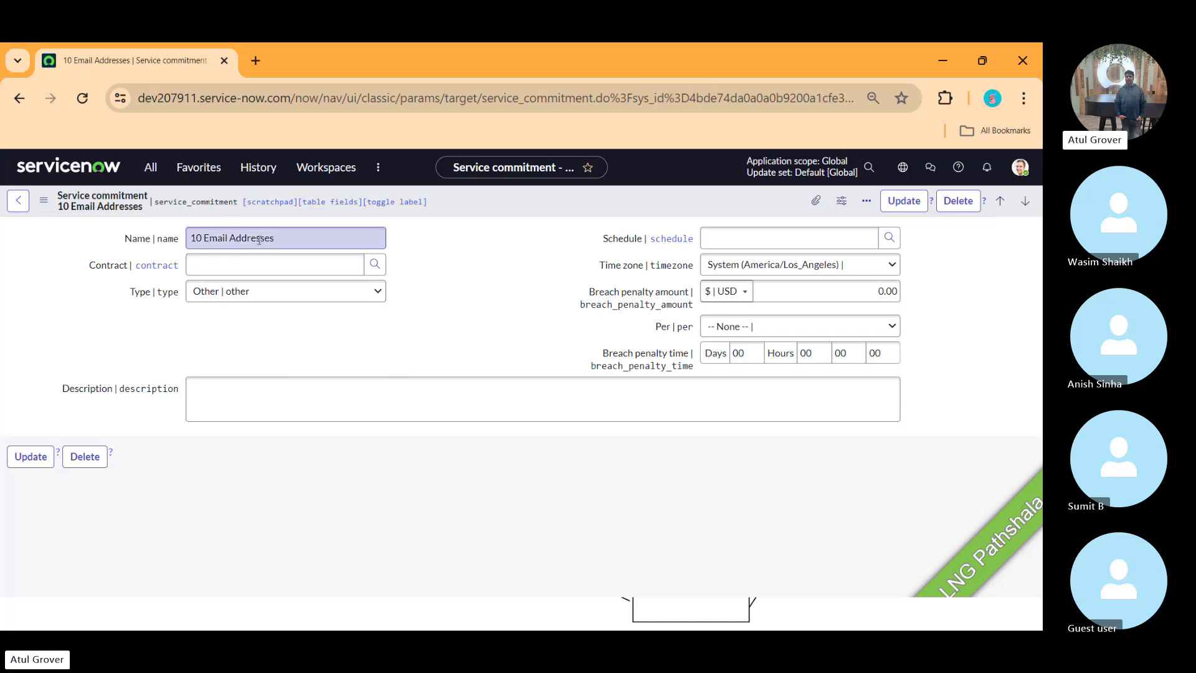
Set the commitment's type to Availability and its percentage availability to 95.
click(286, 292)
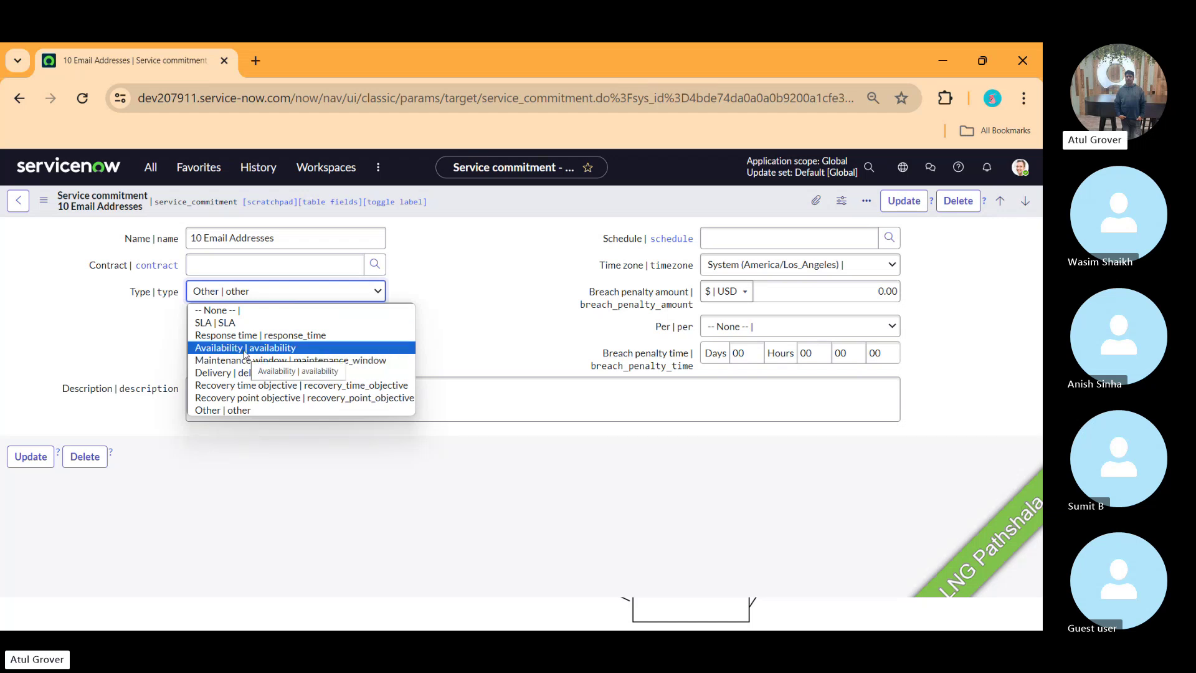
key(Escape)
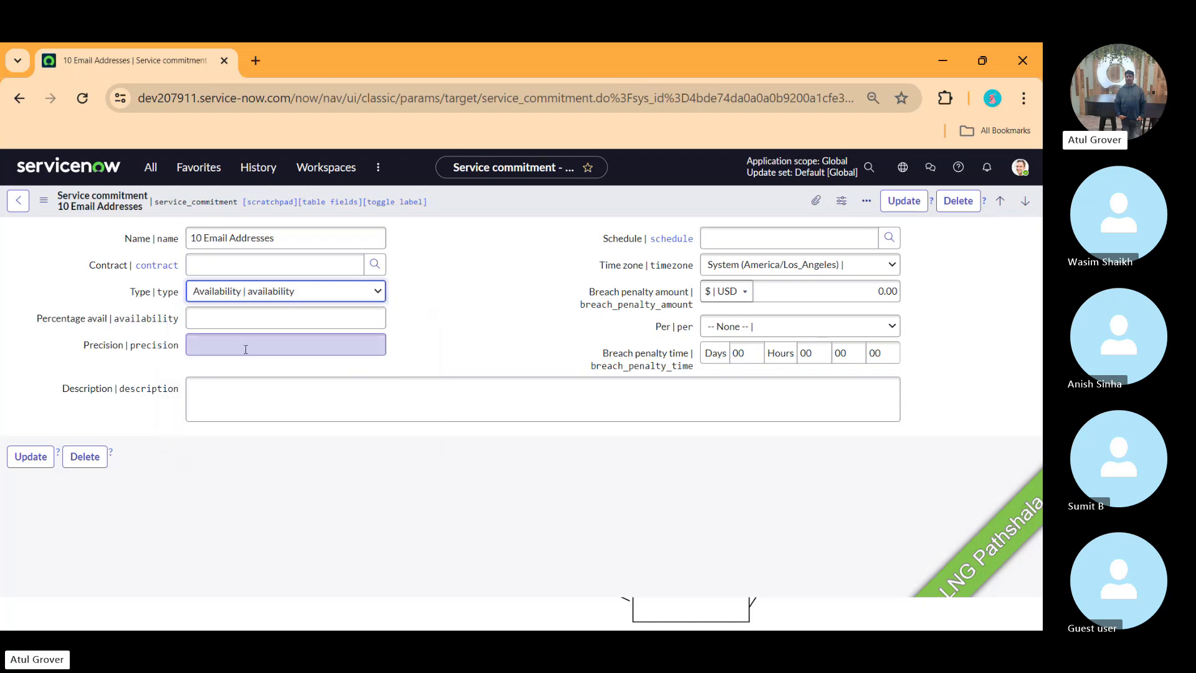
click(261, 315)
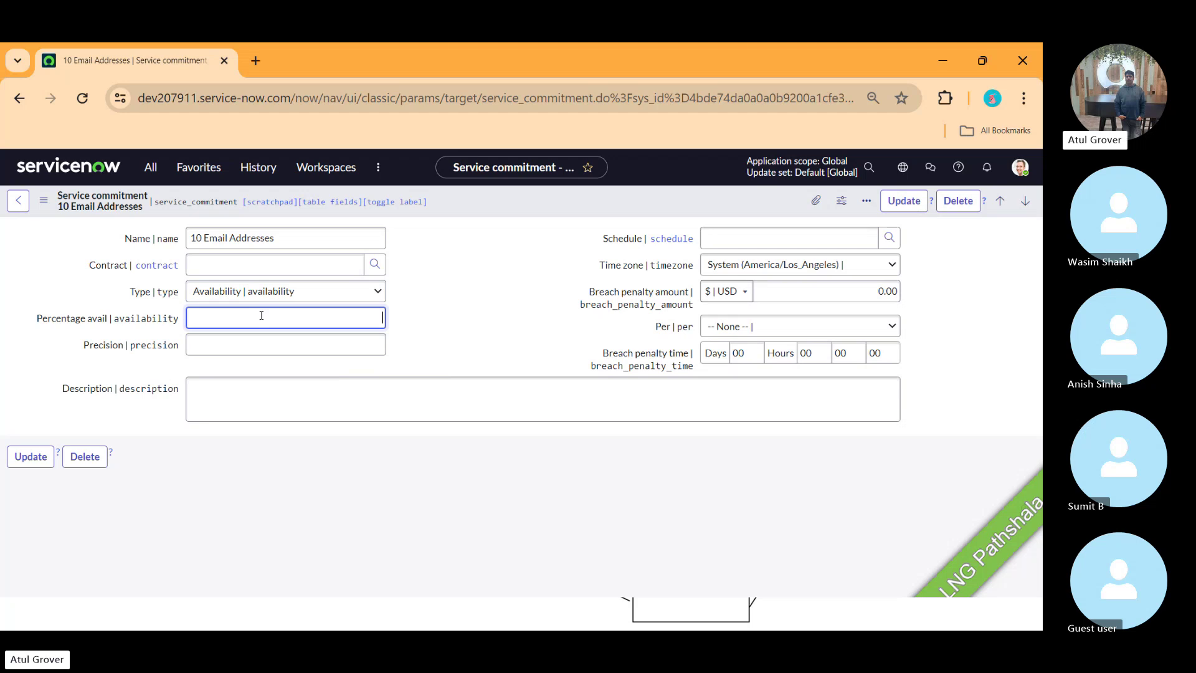
text(9)
key(BackSpace)
text(95)
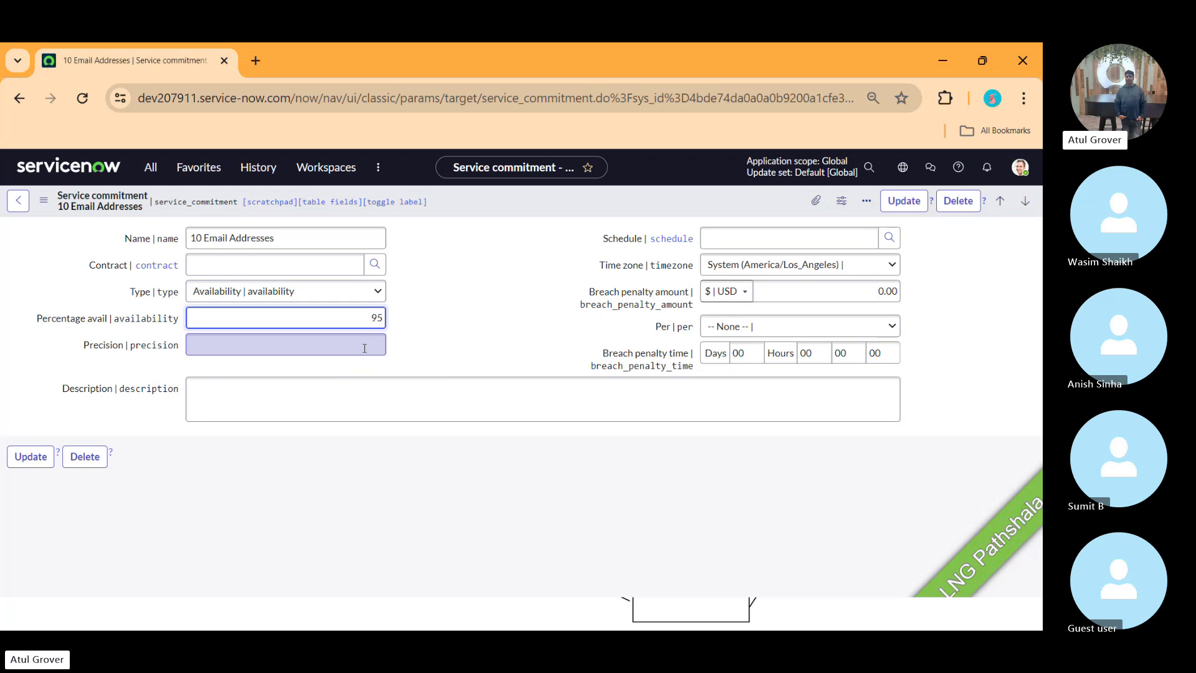
Set the commitment's schedule to 24 x 7 and its time zone to GMT.
click(787, 231)
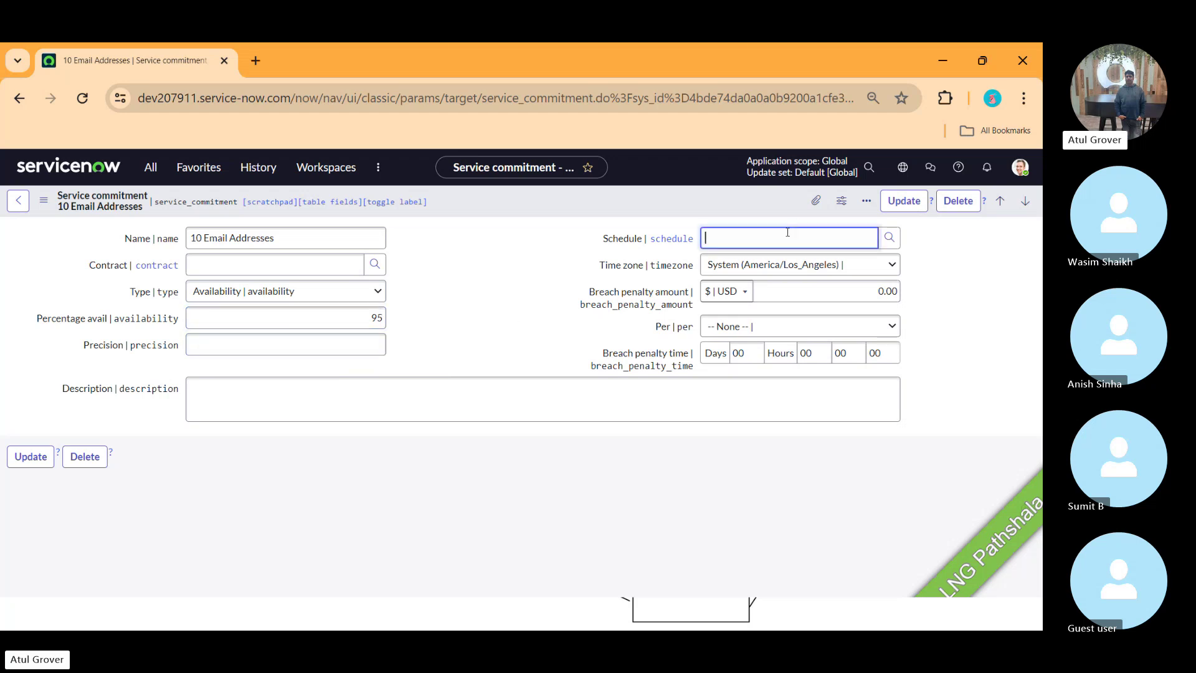
text(24*)
click(751, 271)
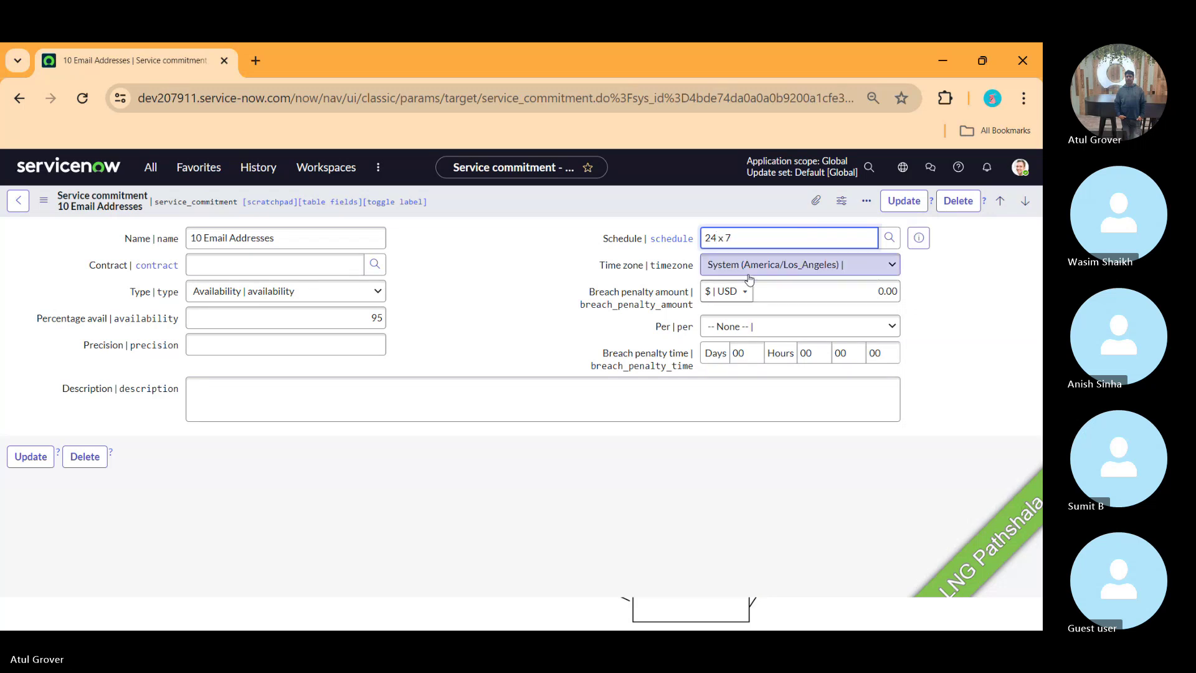
click(770, 269)
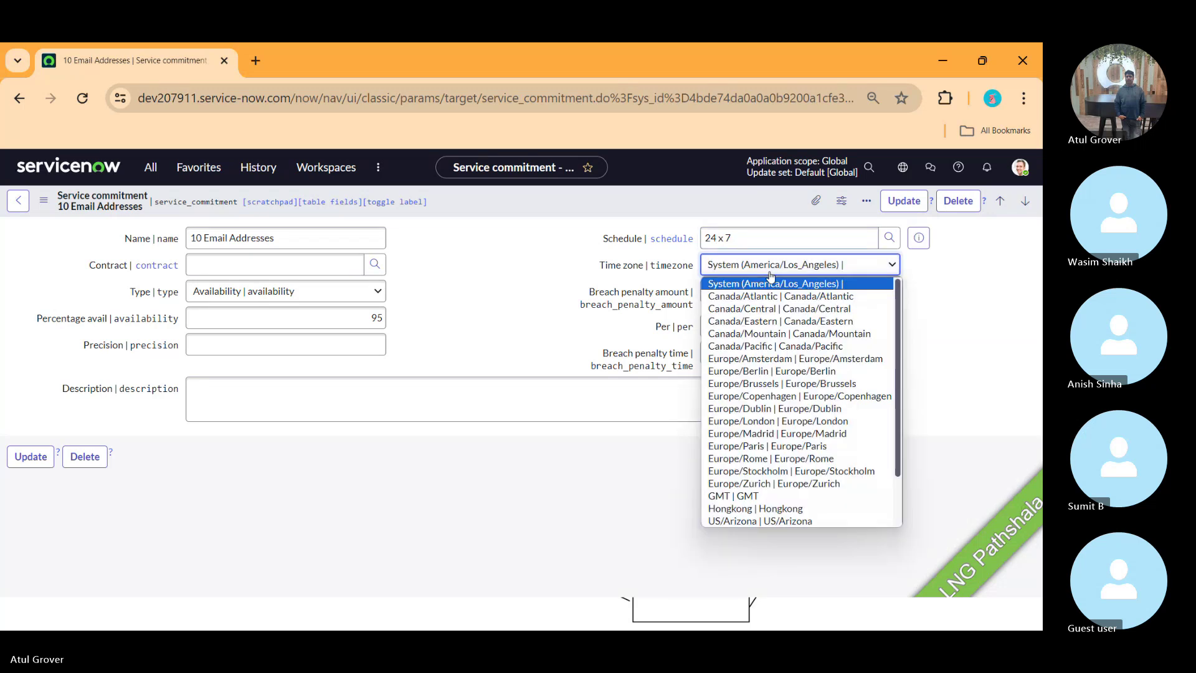
click(756, 497)
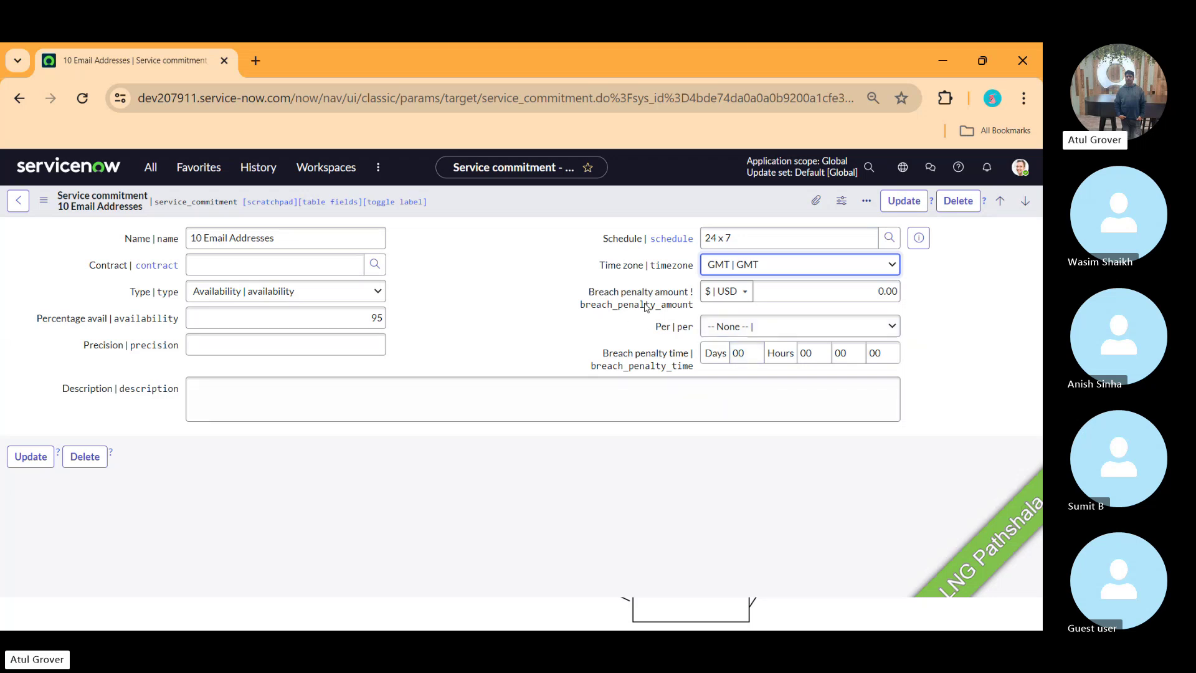
Set the breach penalty amount to 200.00 USD and review the Per options and the breach penalty time.
click(844, 287)
text(20)
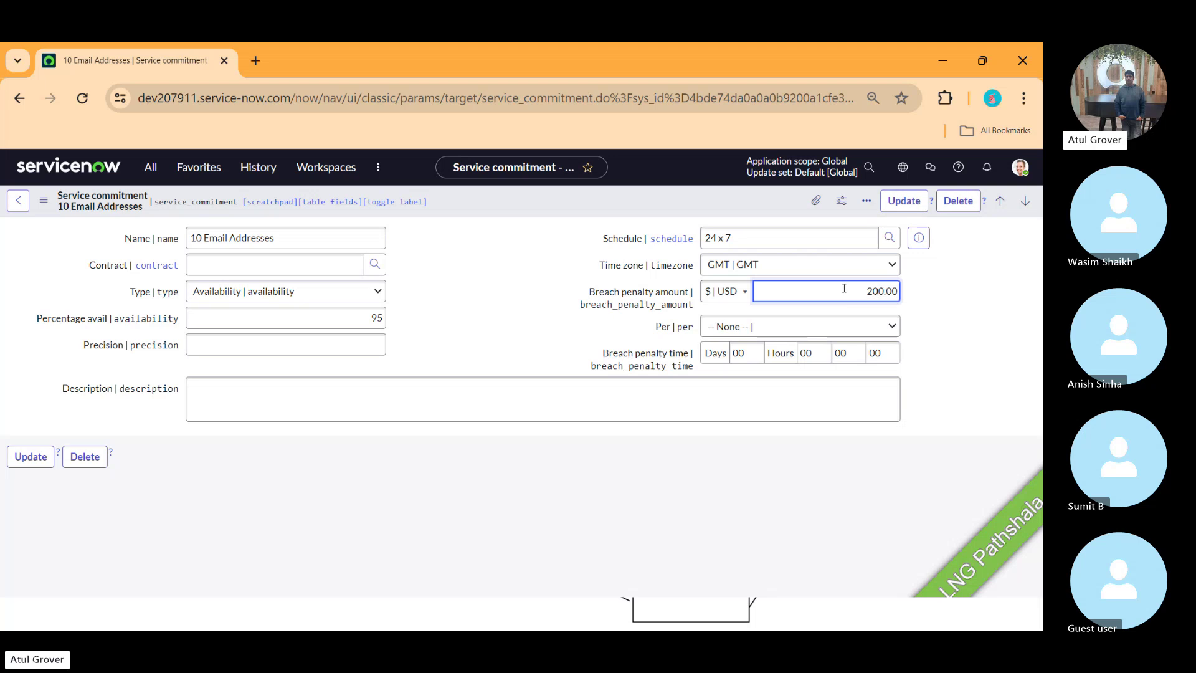
click(809, 326)
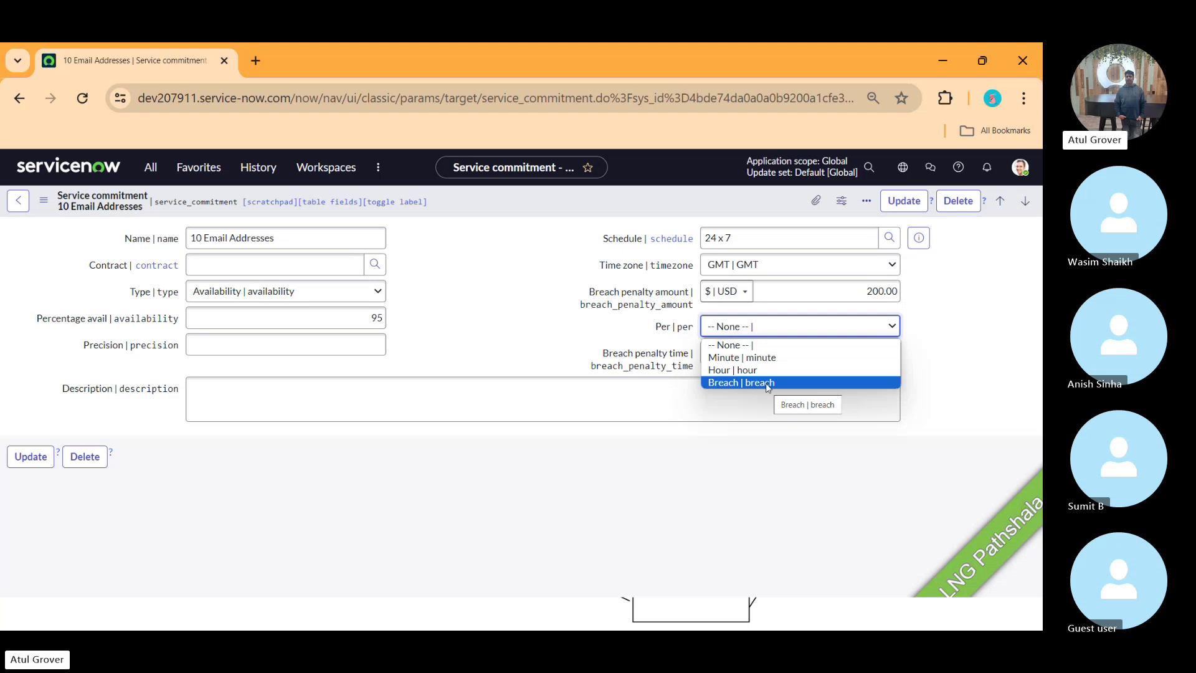
click(573, 350)
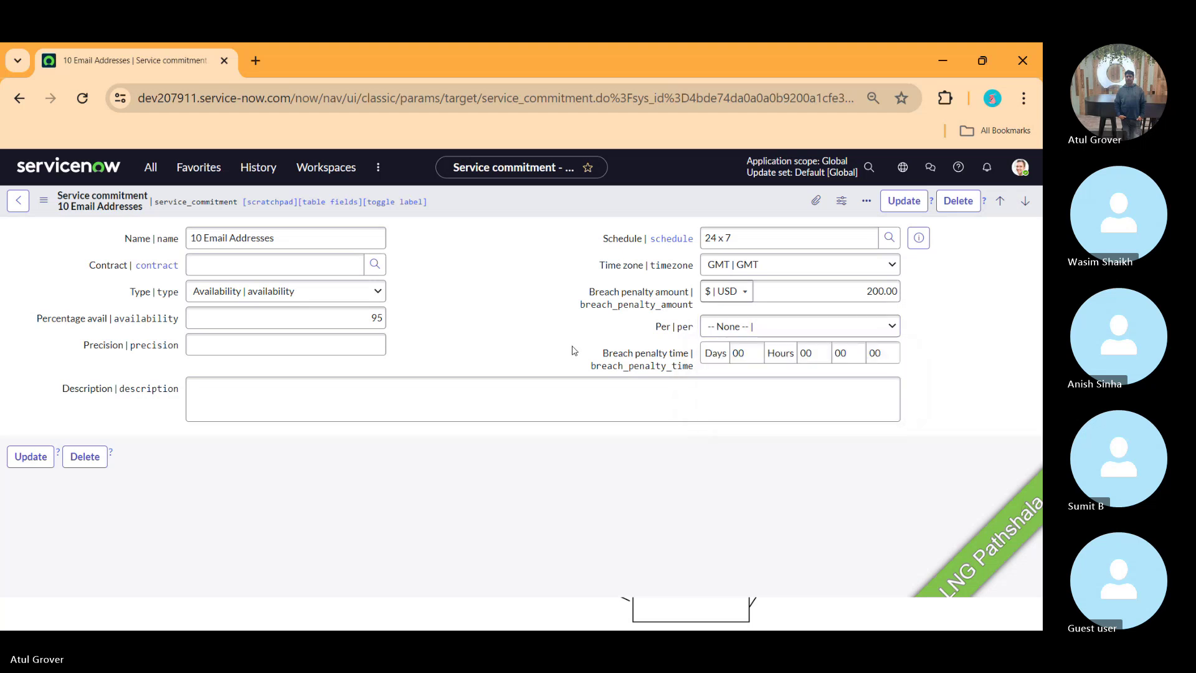
double_click(764, 352)
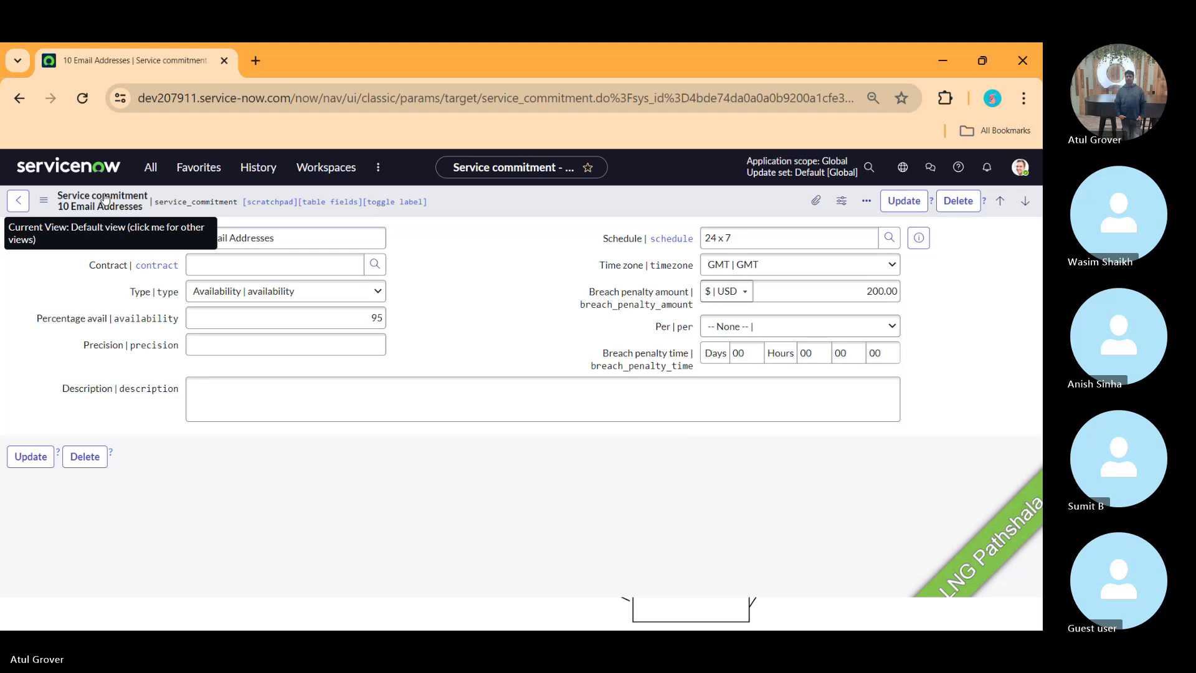
Open Commitments under Availability and look through the service commitments list.
click(151, 167)
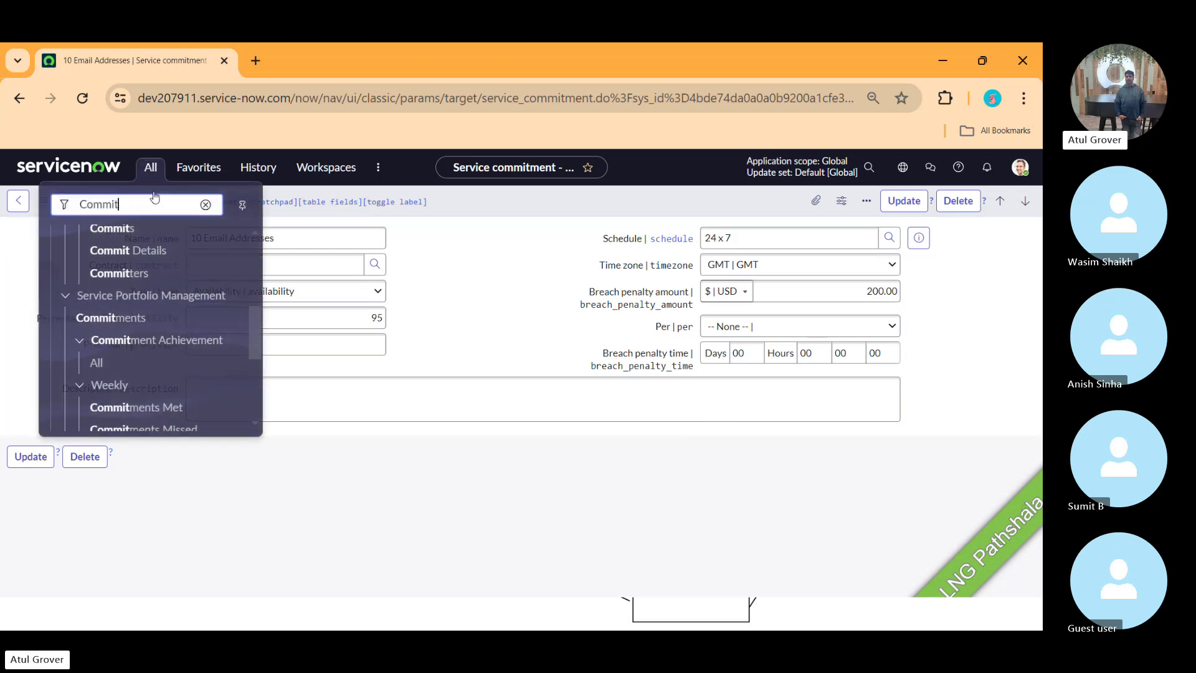
drag(256, 330, 256, 299)
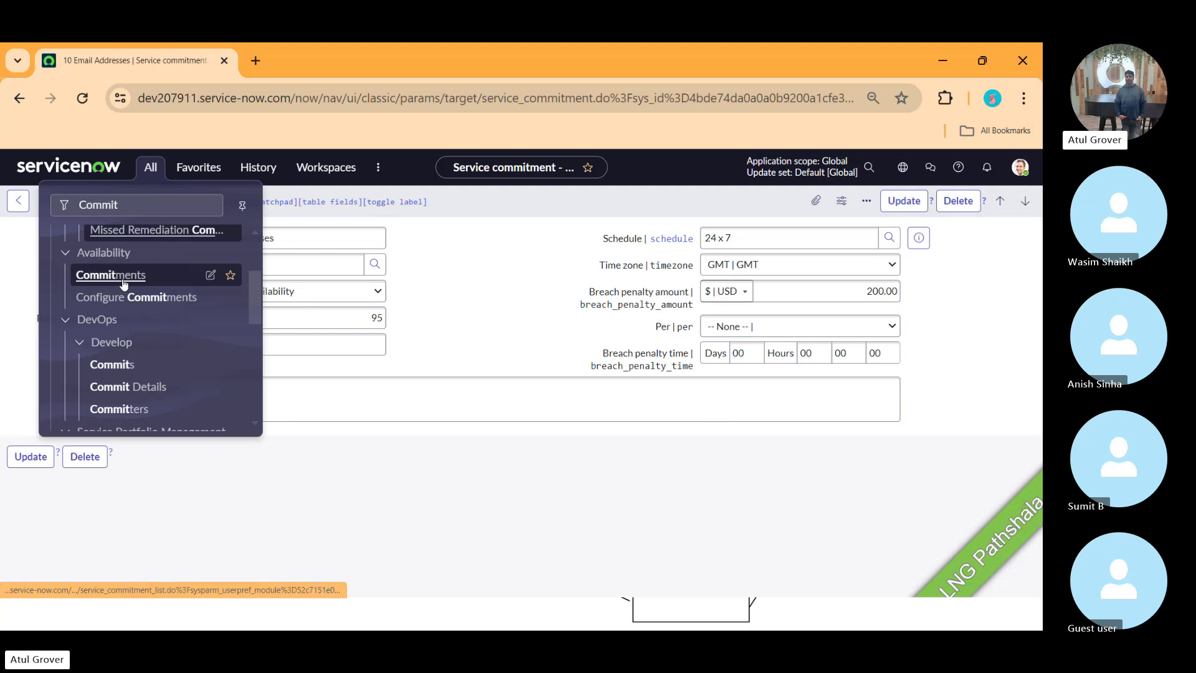
click(174, 275)
click(613, 435)
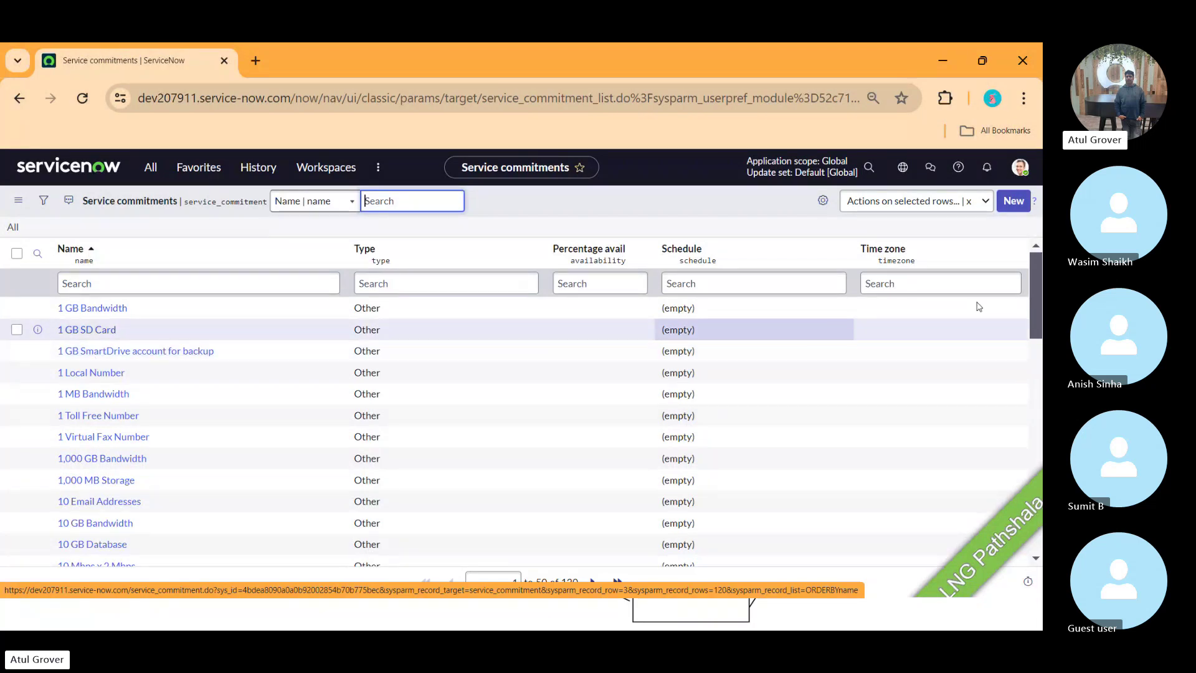
drag(1039, 263, 1031, 288)
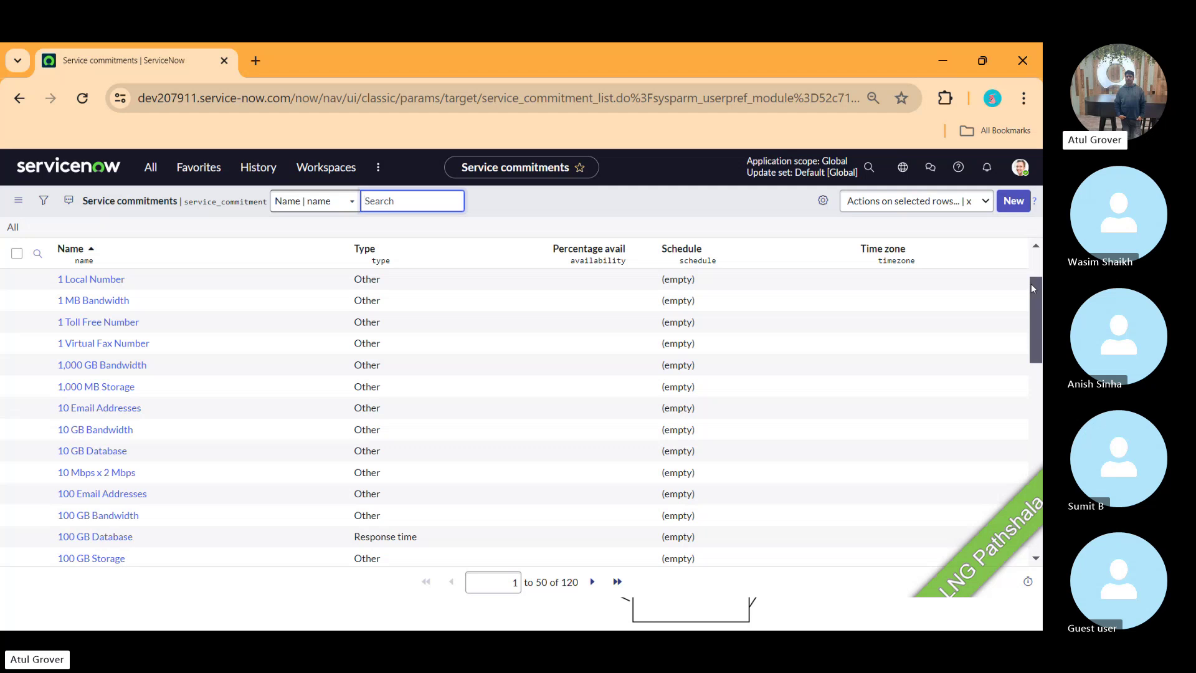
Open the weekly Commitments Met list under Commitment Achievement and remove all its filter conditions.
click(161, 167)
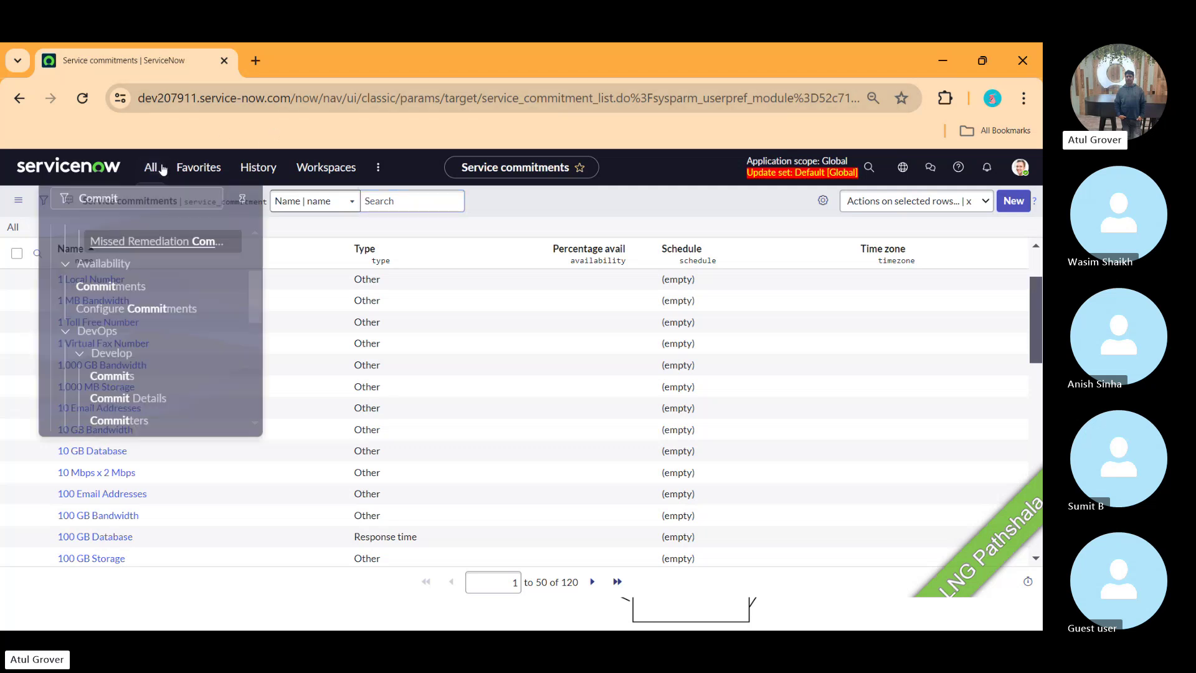
drag(254, 277, 256, 341)
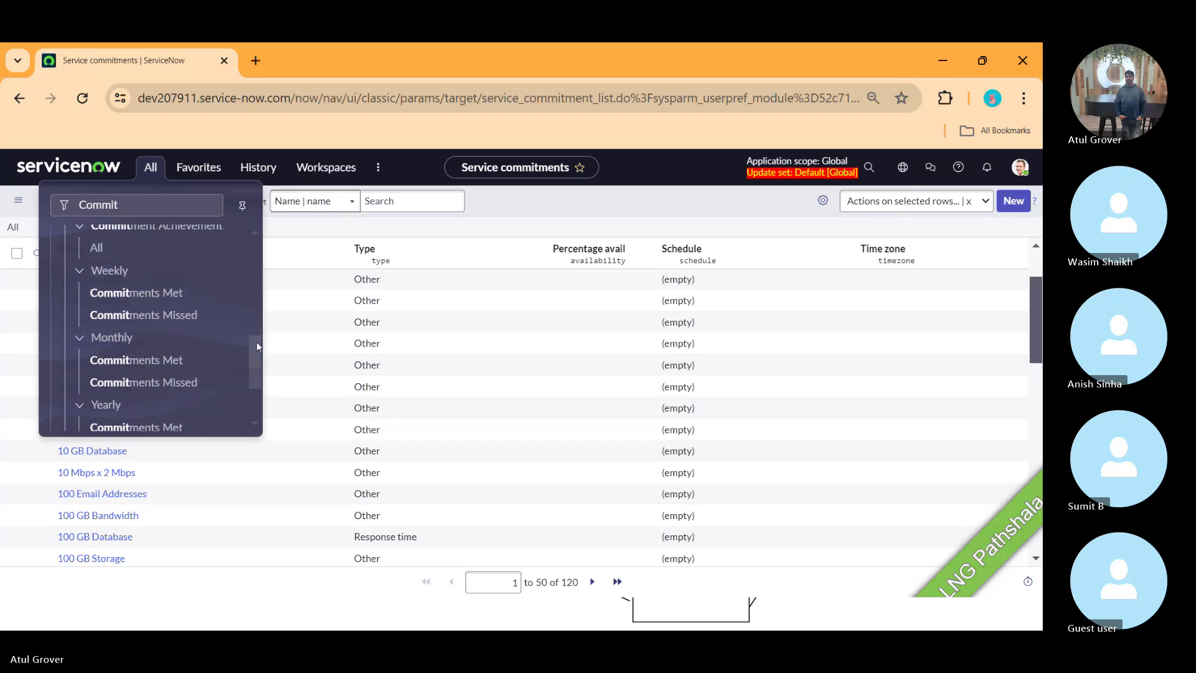
click(121, 298)
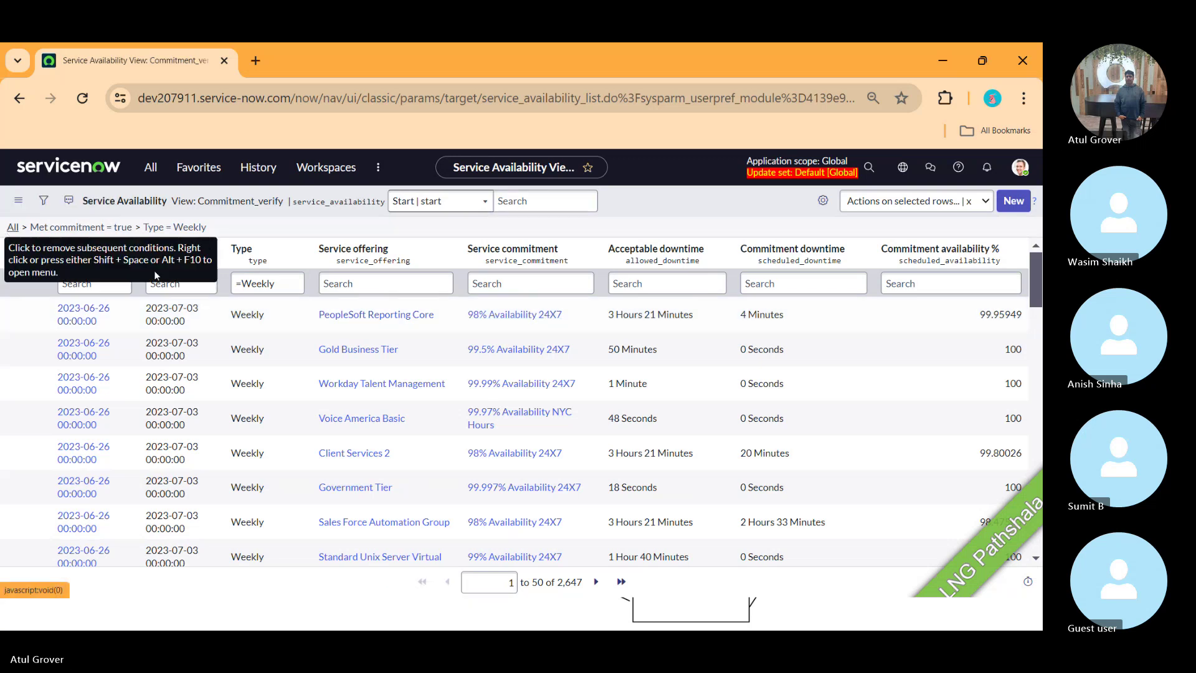
click(12, 227)
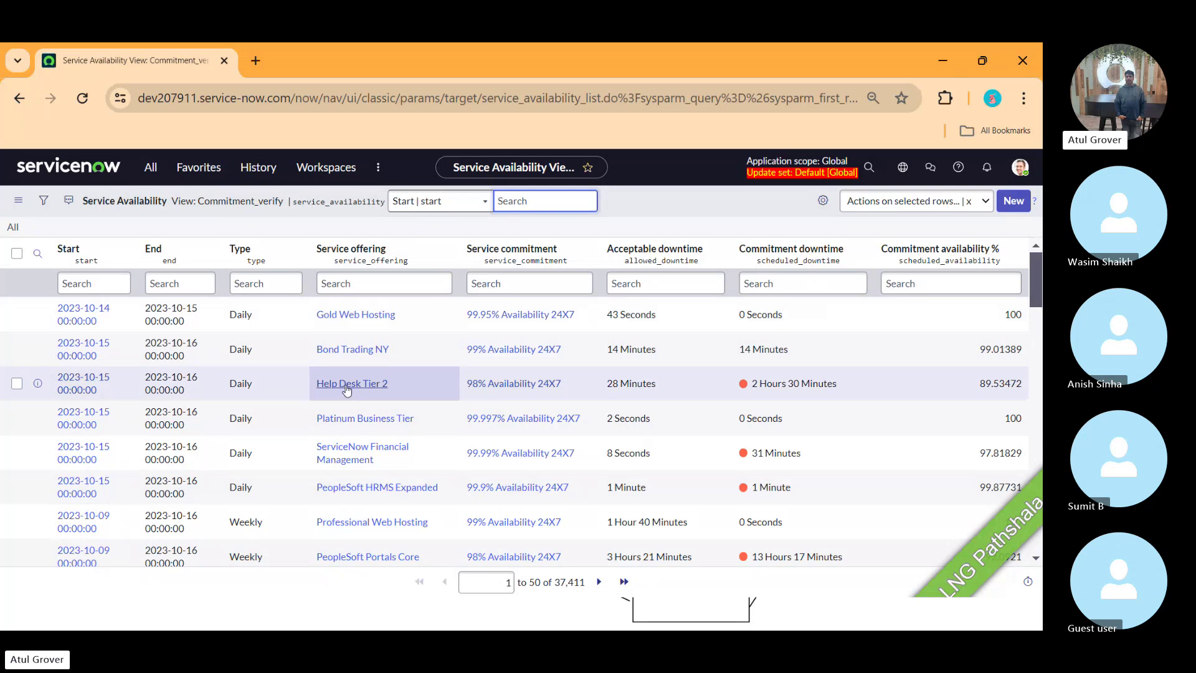
Open the Help Desk Tier 2 availability record starting 2023-10-15 and examine its offering, commitment and total availability.
click(91, 385)
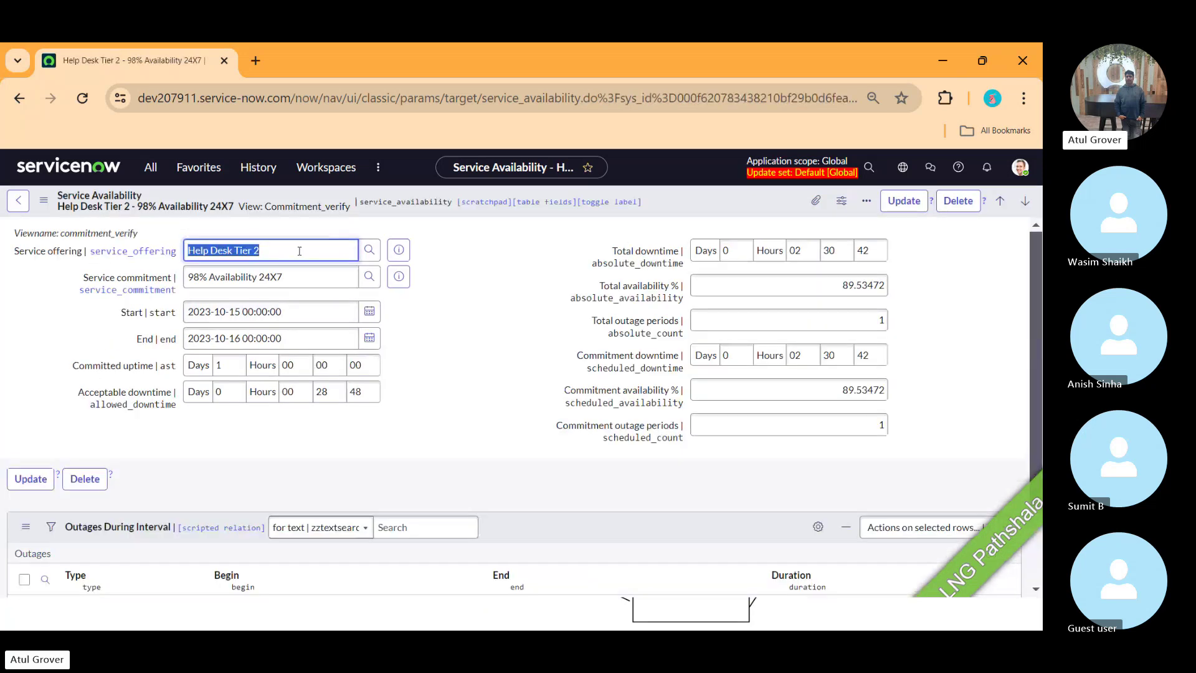
click(300, 251)
triple_click(299, 249)
triple_click(319, 274)
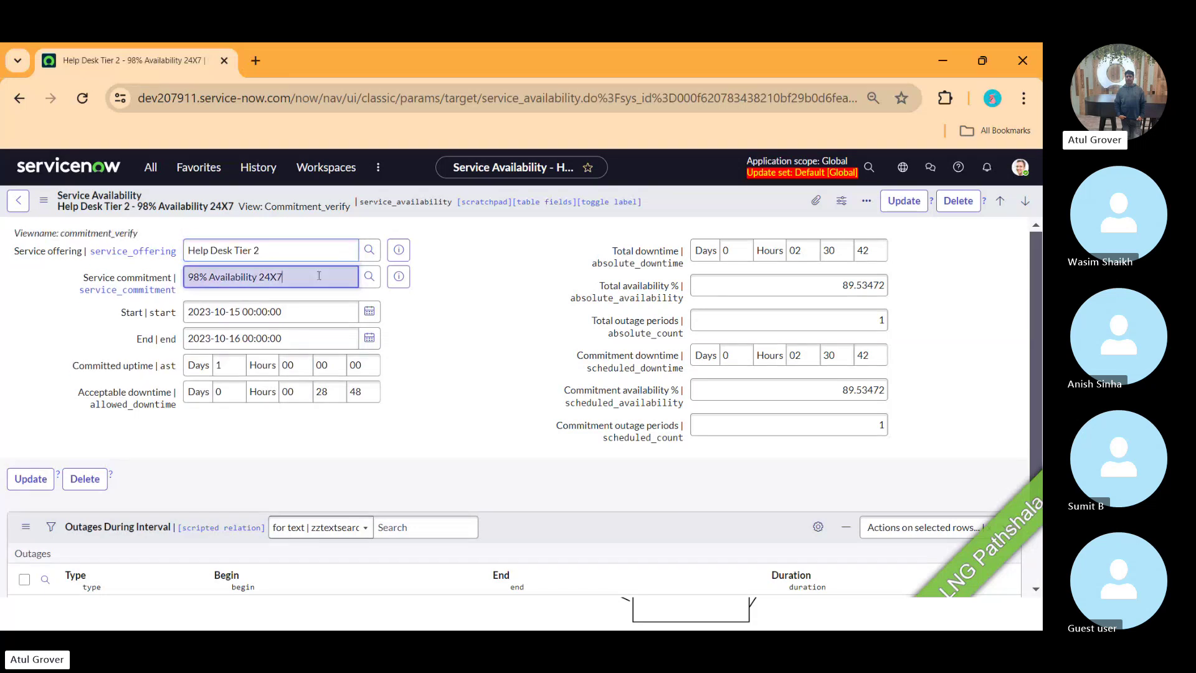
click(319, 276)
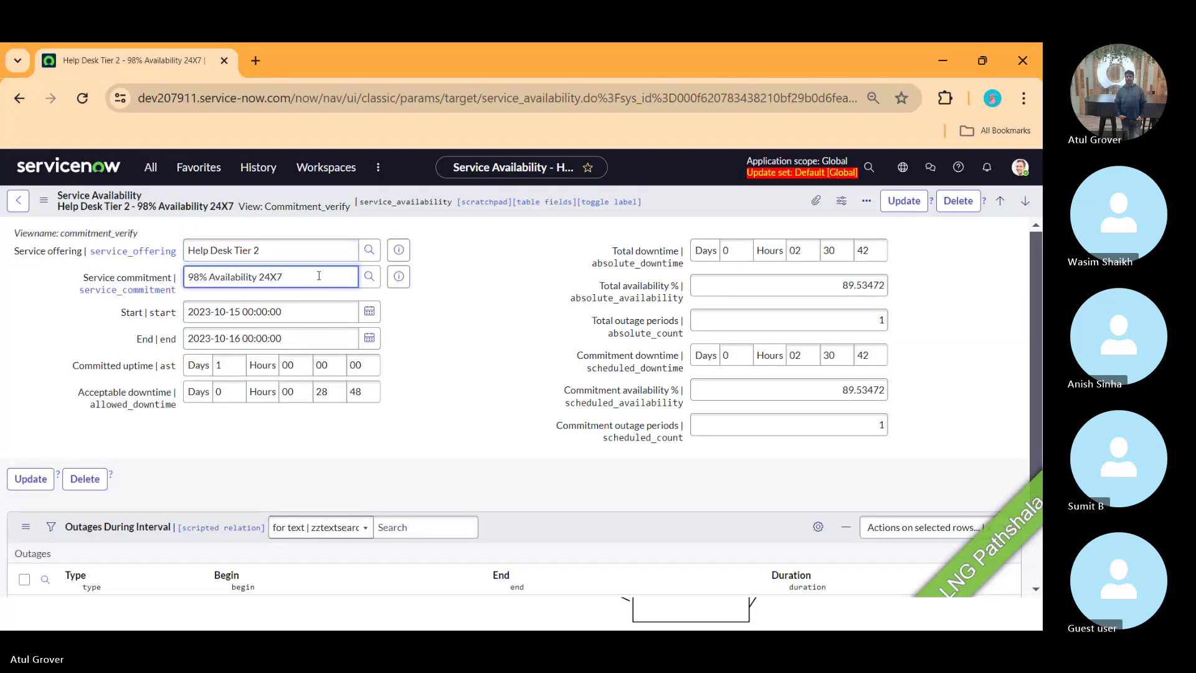
drag(766, 296, 988, 274)
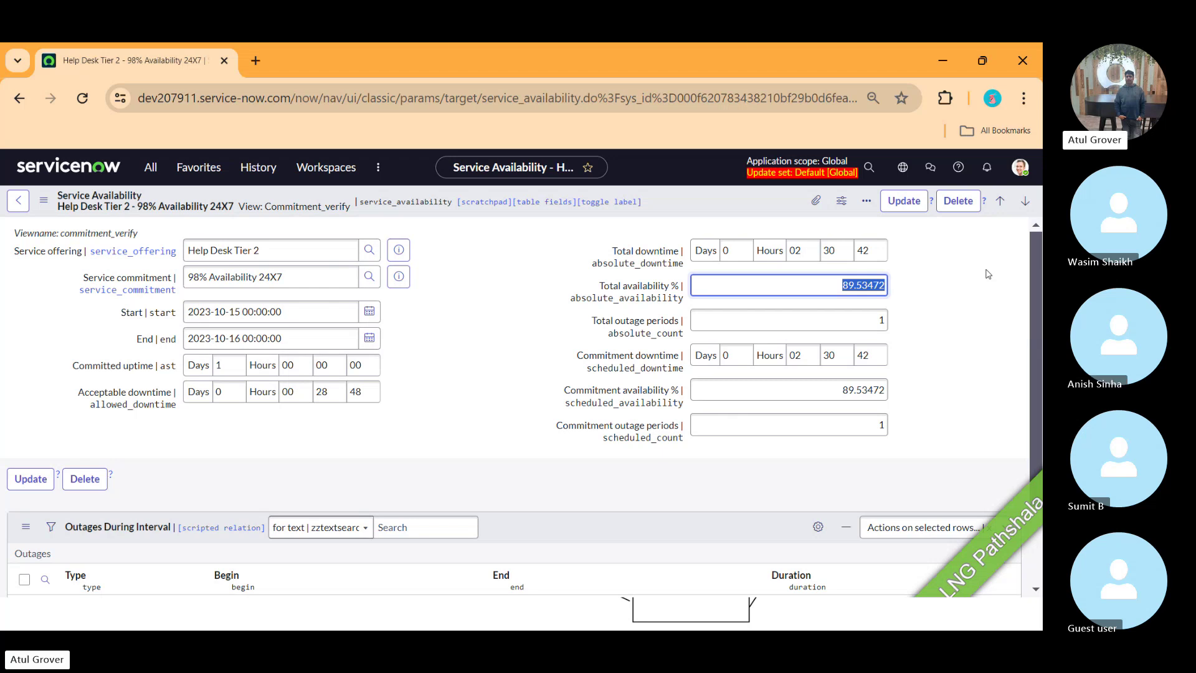
Open a new incident form at dev207911.service-now.com/incident.do in a new browser tab and inspect its Service offering field.
click(255, 60)
text(dev207911.service-now.com)
key(Right)
text(/)
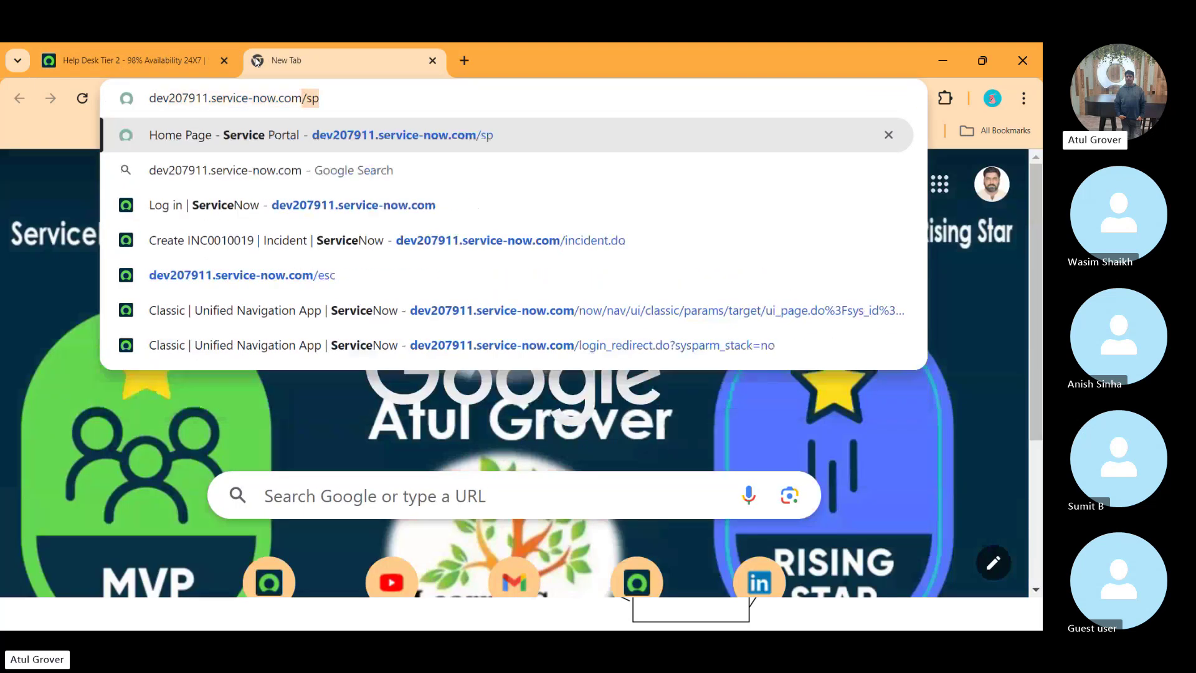
key(BackSpace)
text(in)
key(Return)
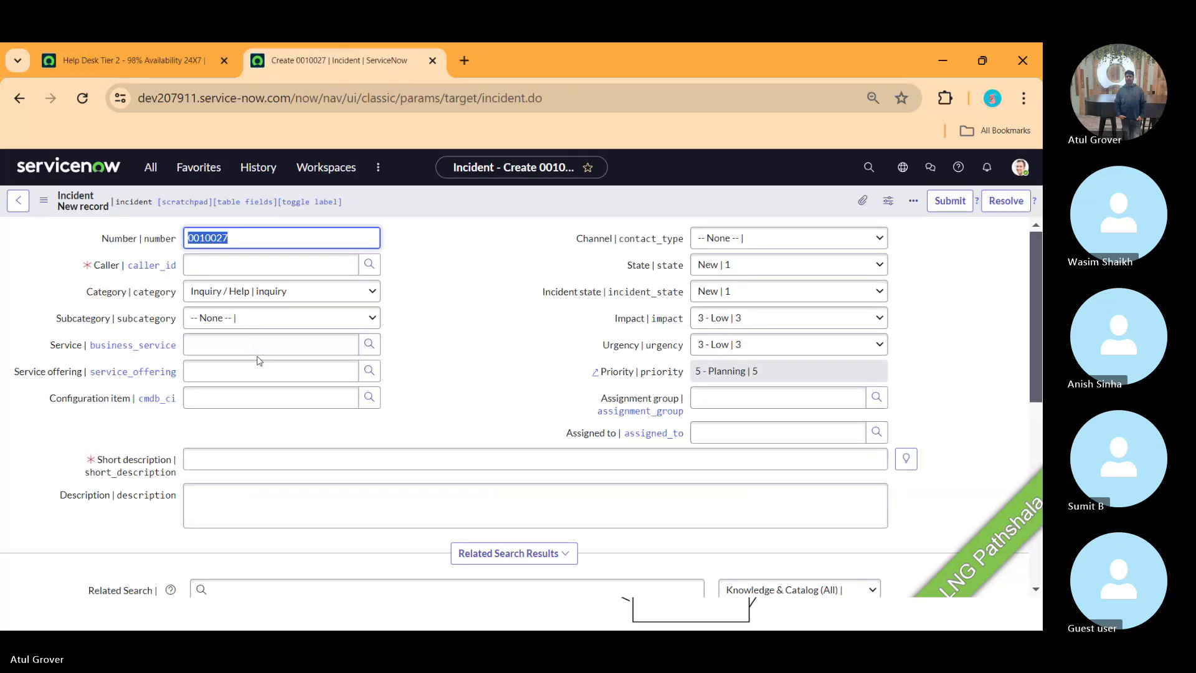
click(217, 372)
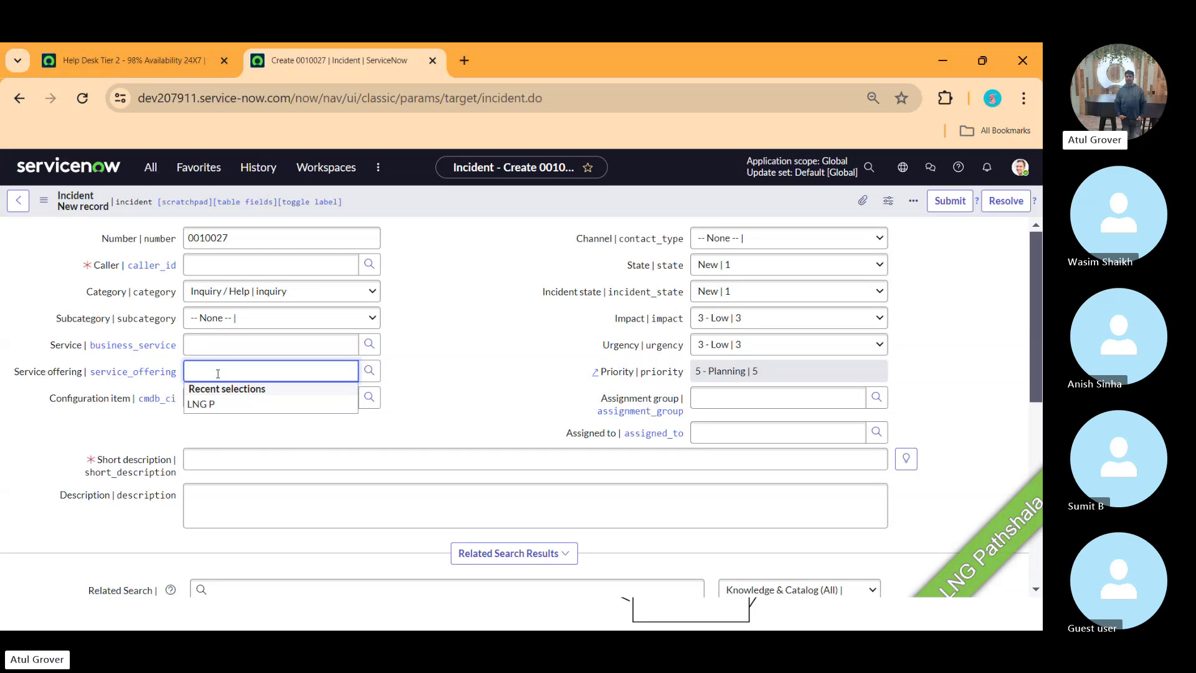
Return to the service availability browser tab and open the weekly Commitments Missed list.
click(132, 61)
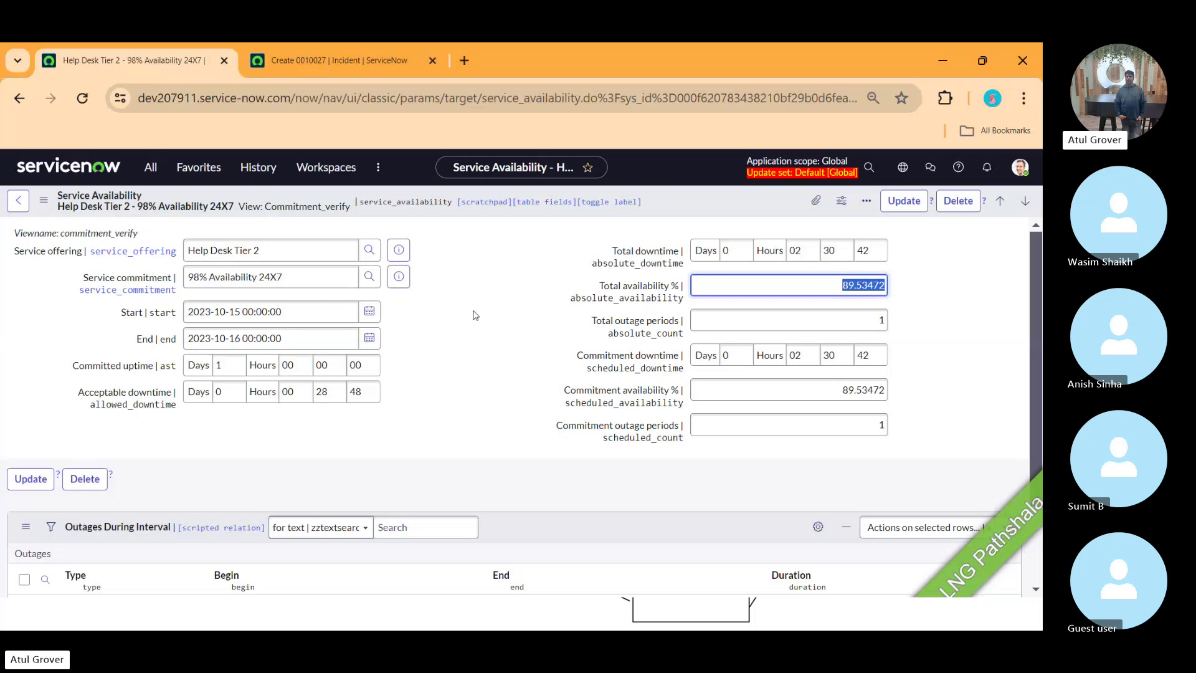
click(135, 155)
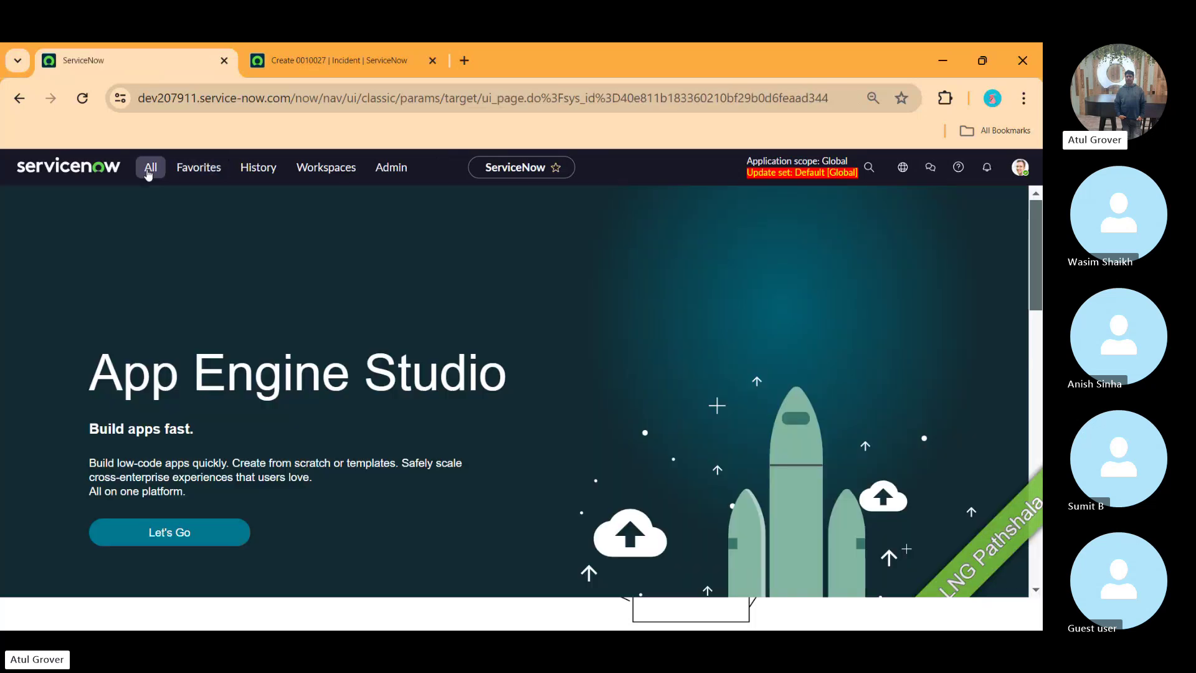
click(149, 171)
click(152, 316)
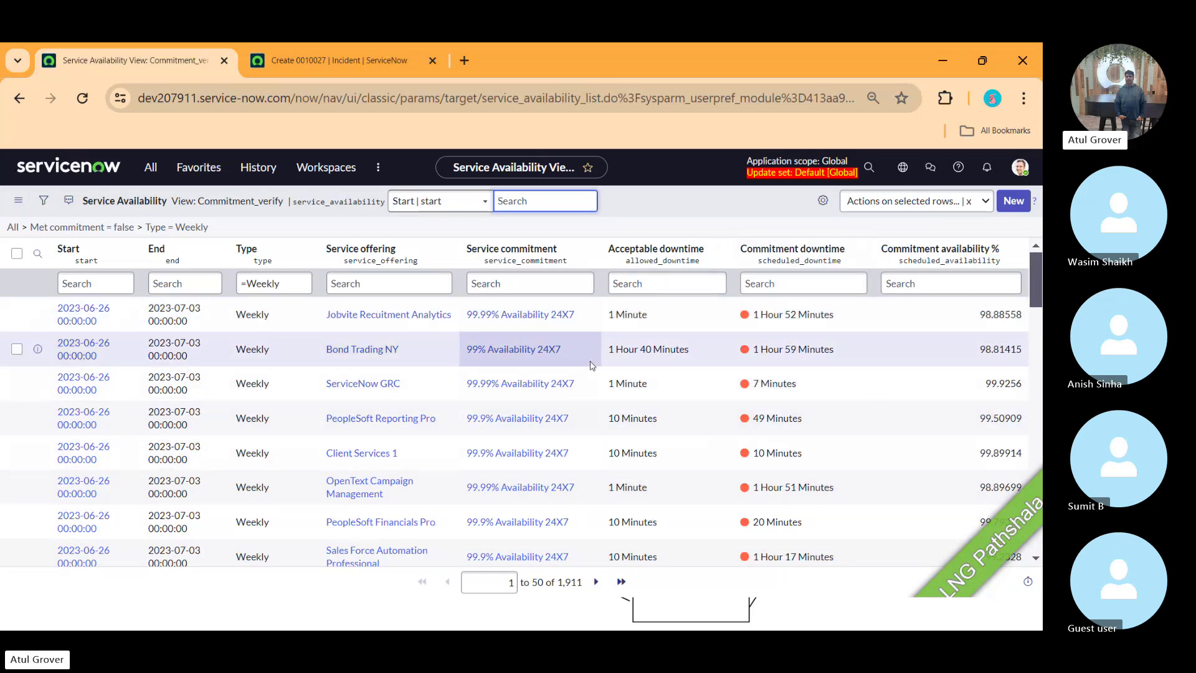
Open the Jobvite Recuitment Analytics service offering and review its form down to the Subscribed by related list.
click(381, 318)
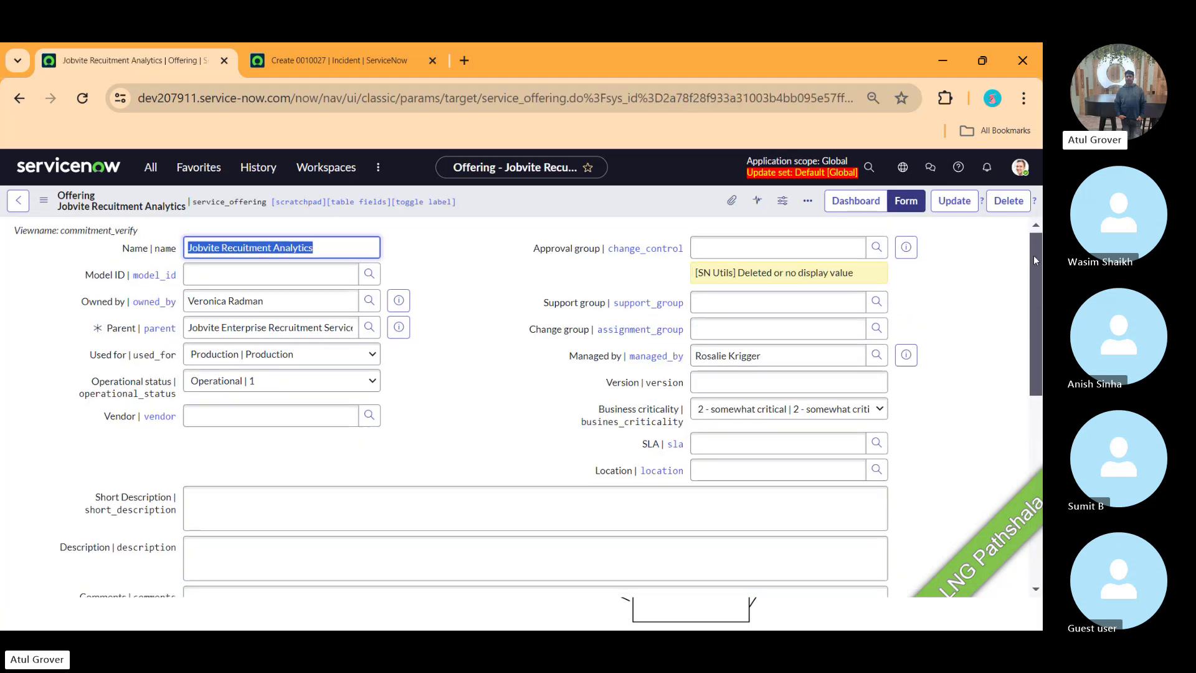
scroll(1034, 255, down, 3)
scroll(1031, 446, down, 4)
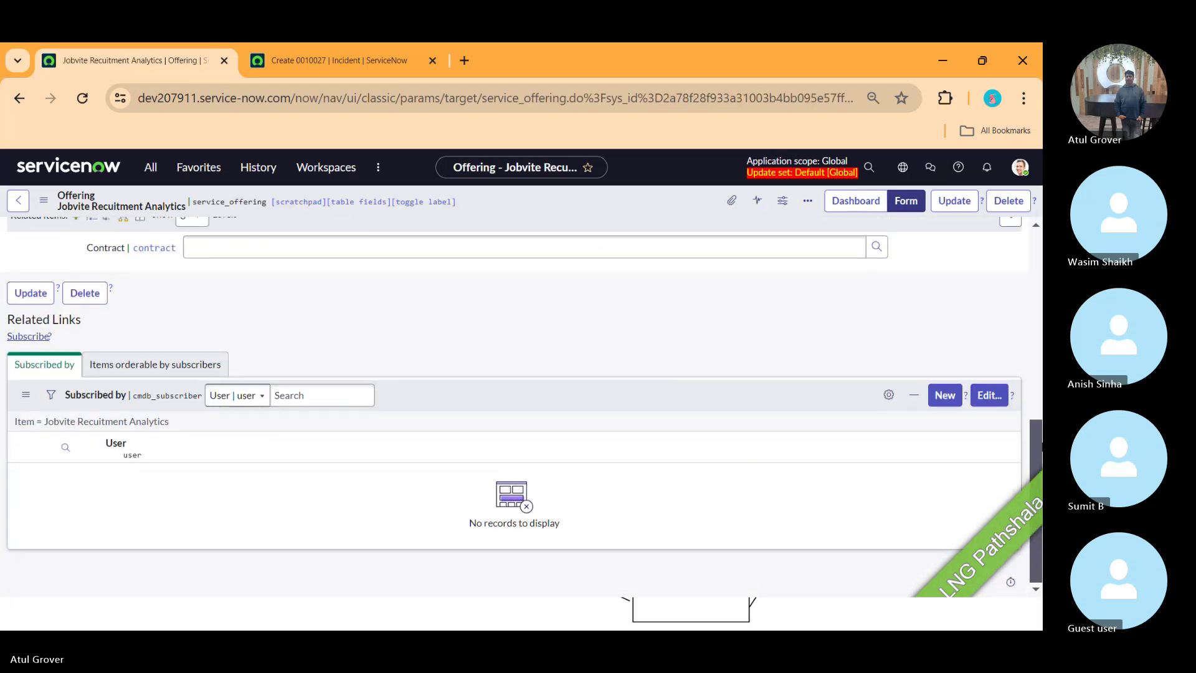
Go back to the weekly missed commitments list, look through its availability records, and switch to the portfolio presentation.
drag(1031, 446, 1037, 260)
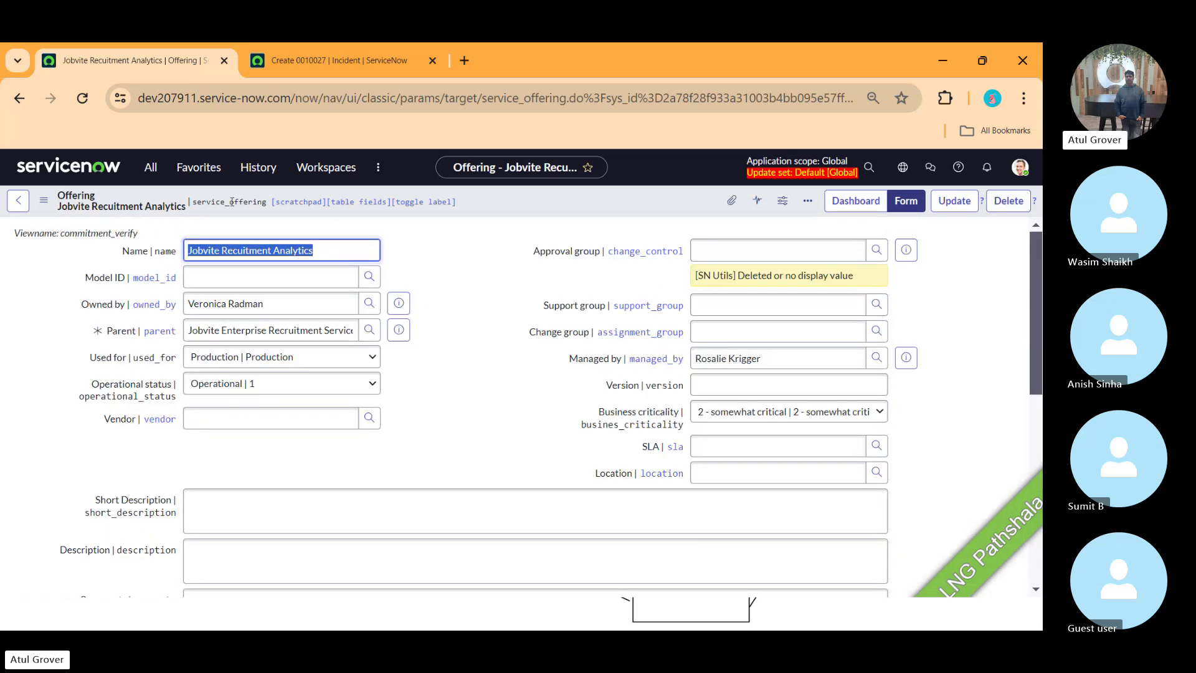
click(20, 202)
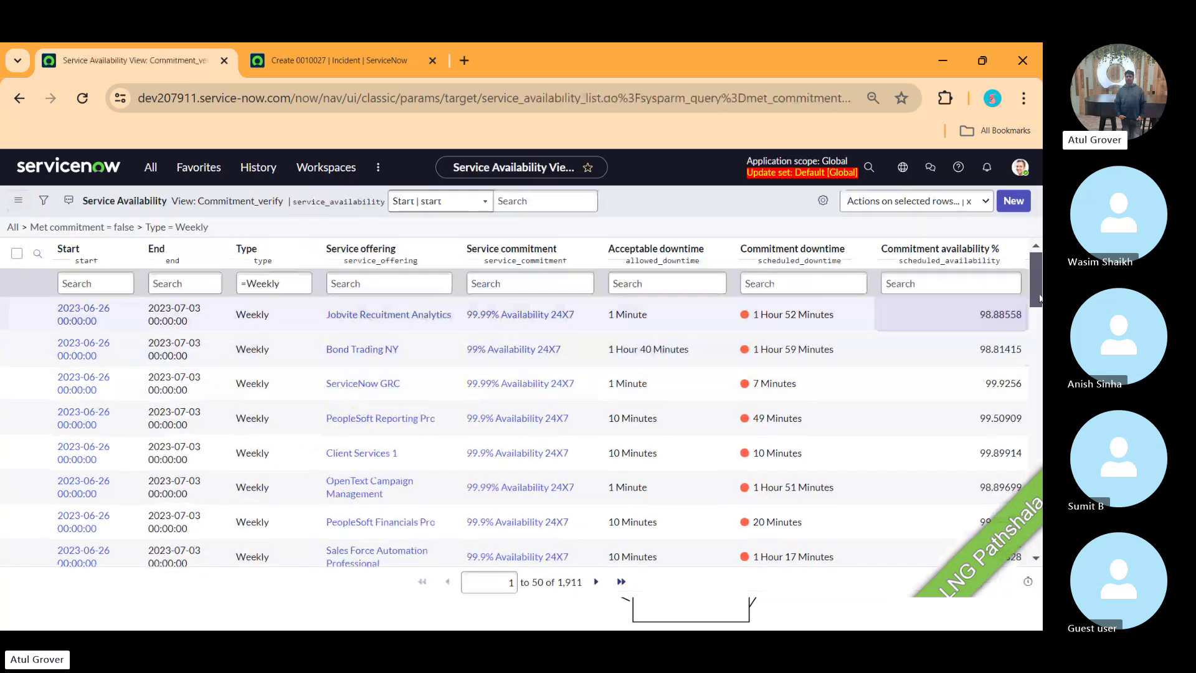
drag(1037, 276, 1026, 473)
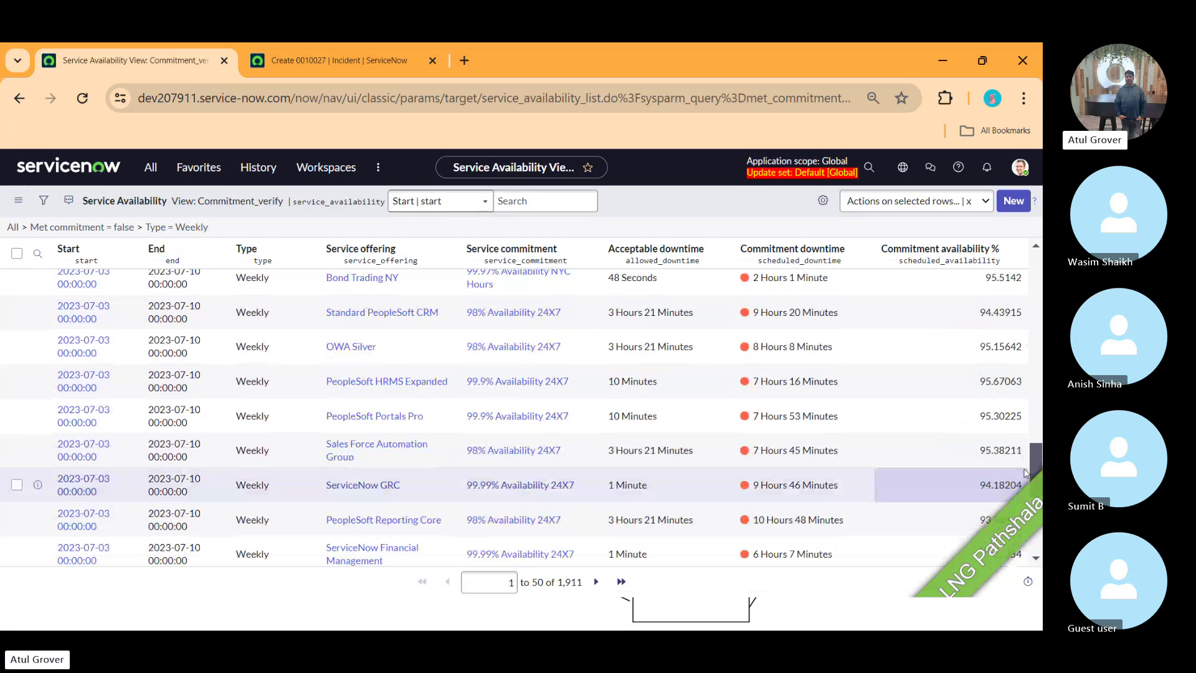
key(alt+Tab)
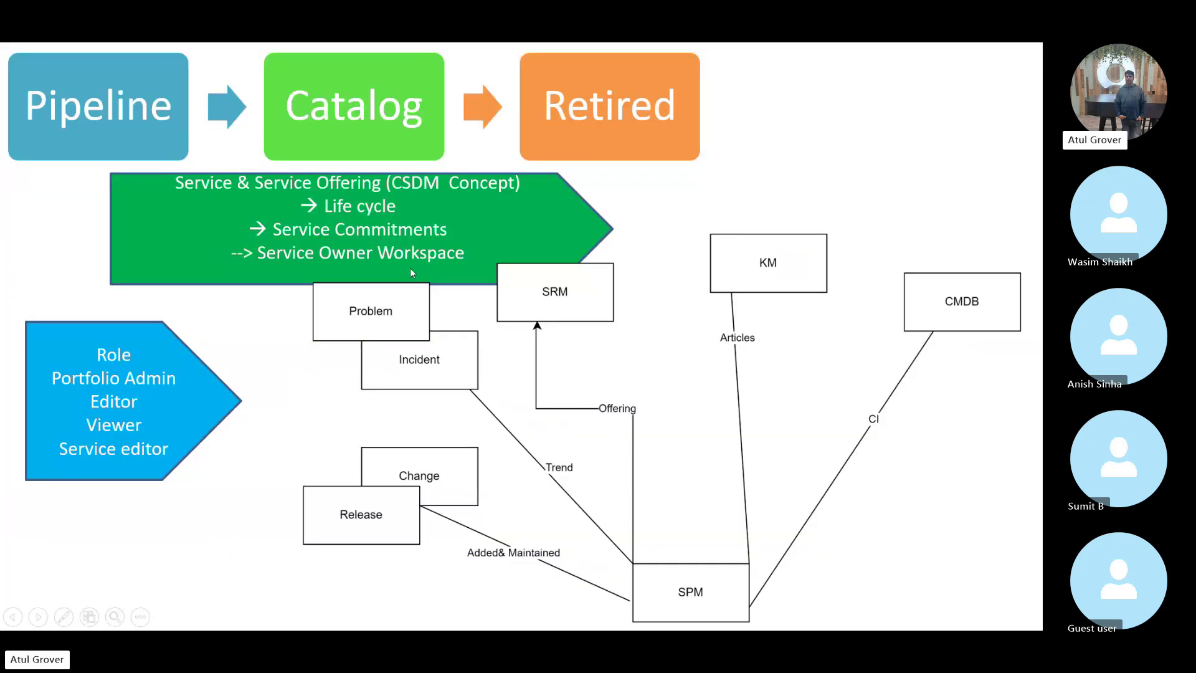
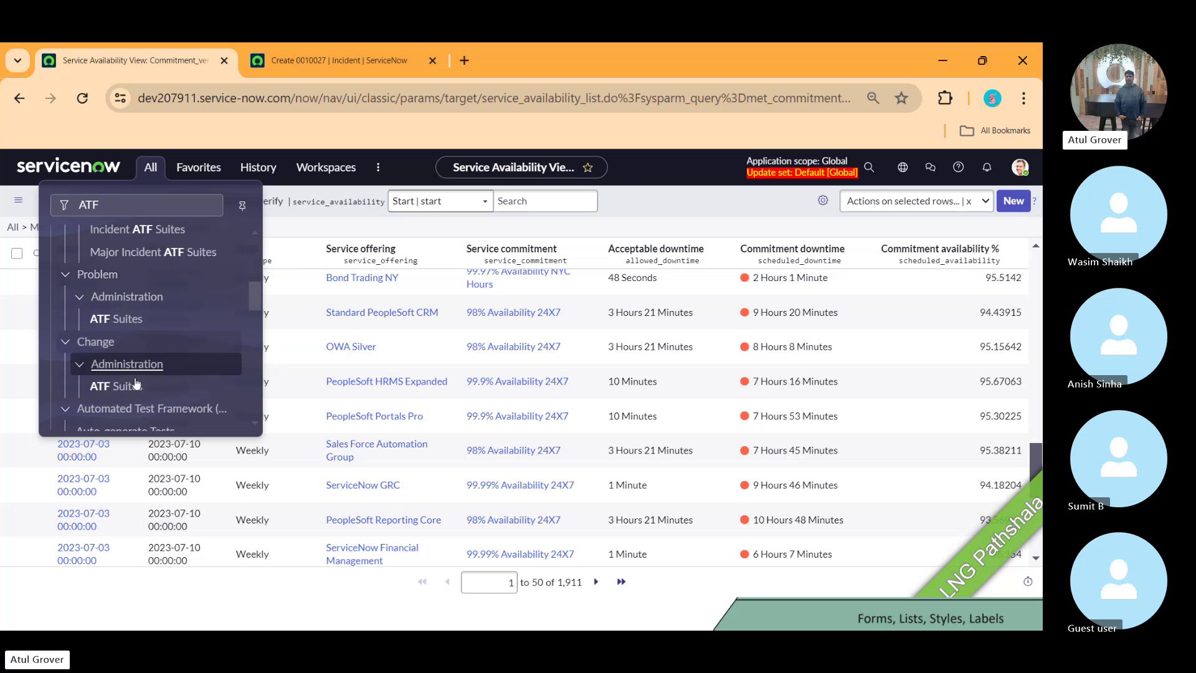
Open the CHG:Change Management test suite from the Change application's ATF suites and review its list of tests.
drag(257, 297, 256, 303)
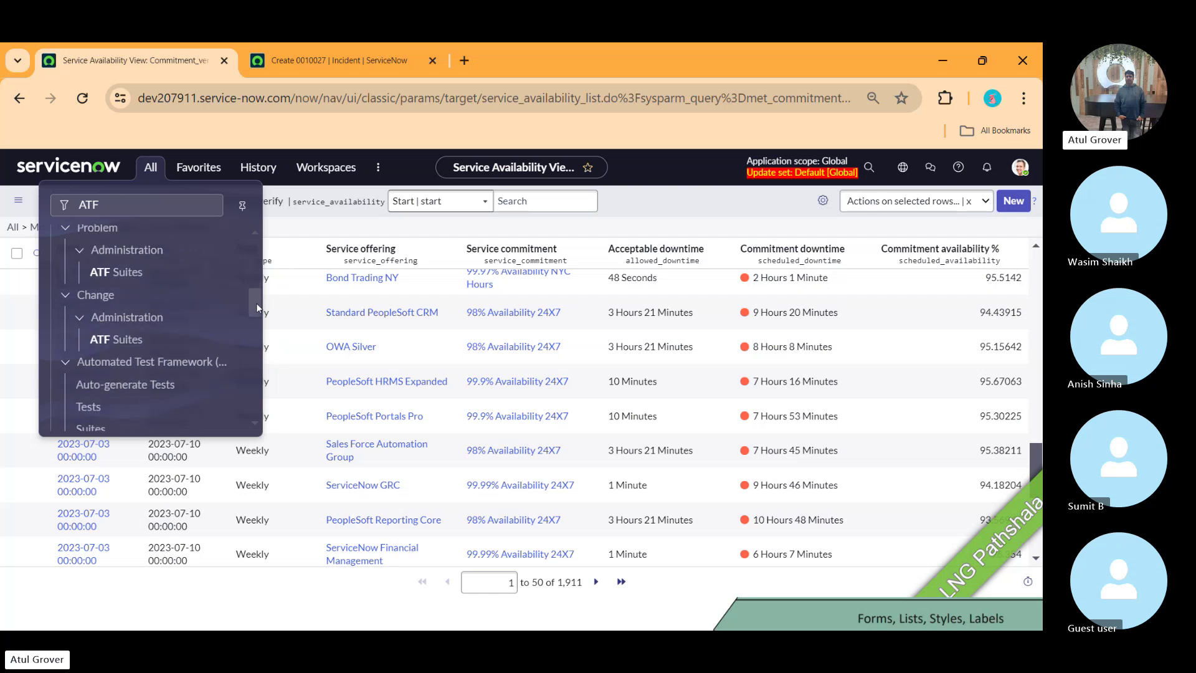
click(114, 297)
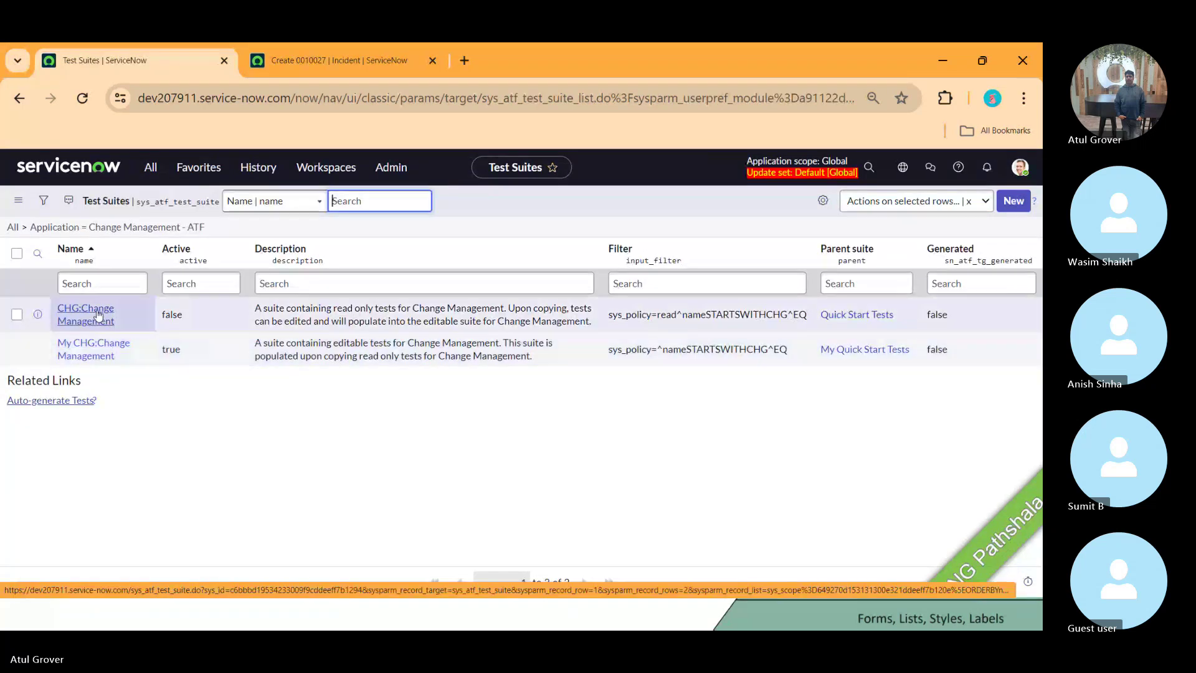
click(97, 314)
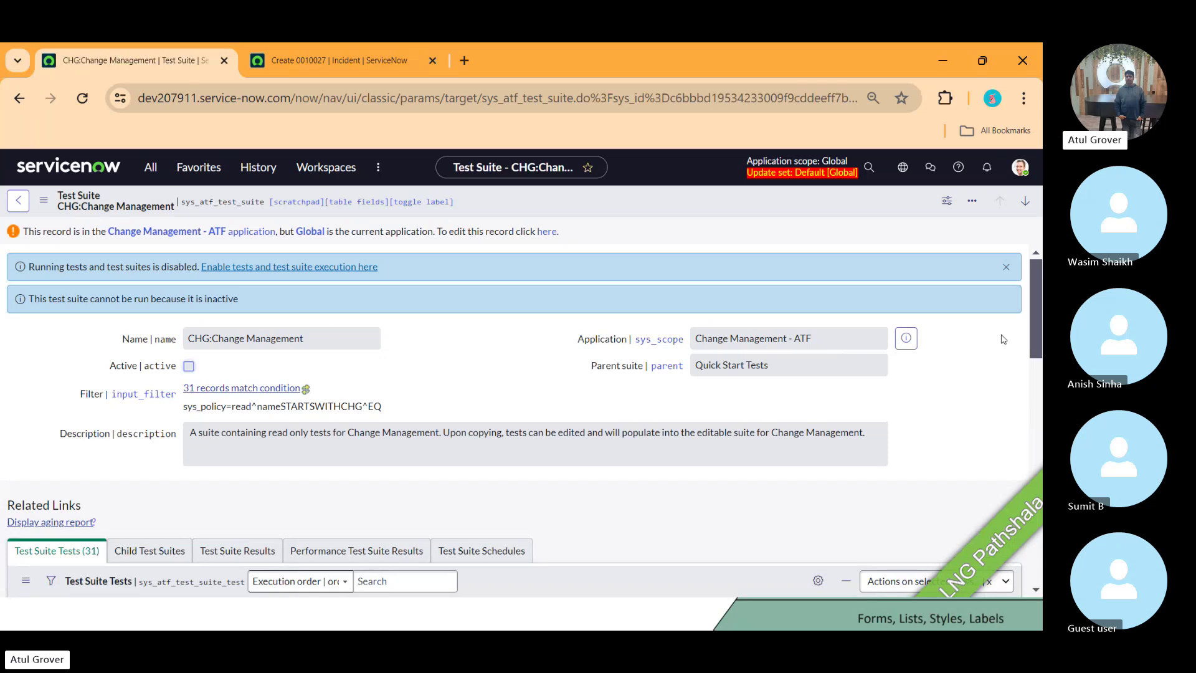
scroll(1037, 290, down, 4)
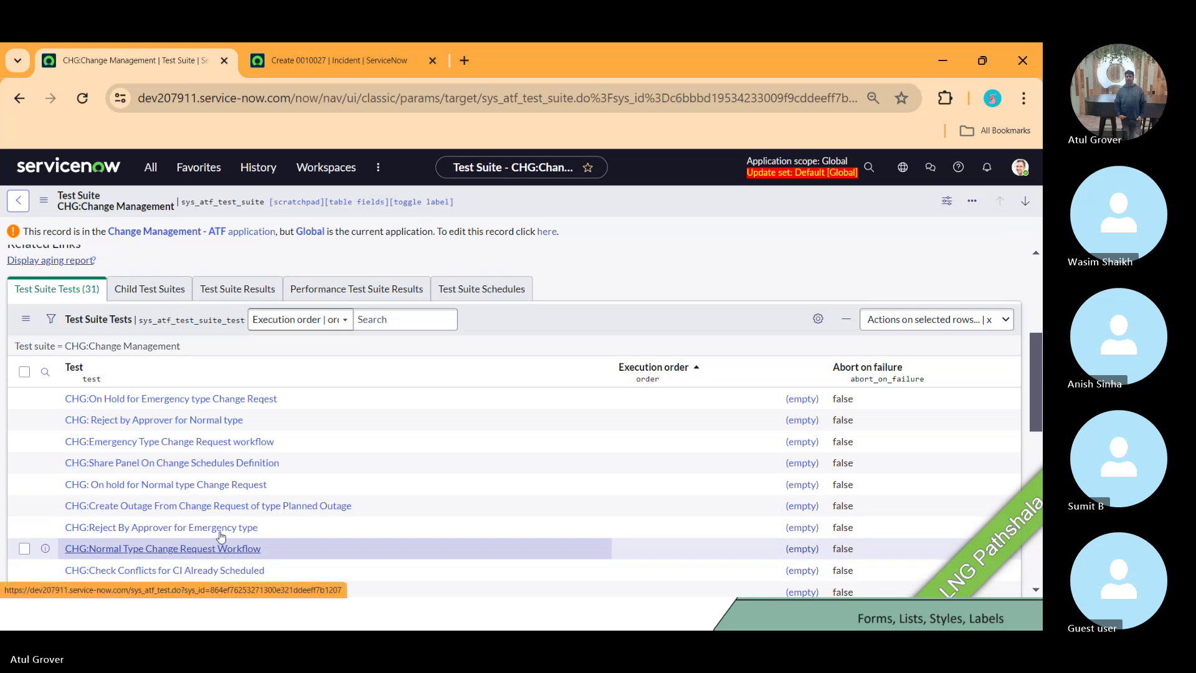
Review the test steps of CHG:Create Outage From Change Request of type Planned Outage, and open the test execution properties.
click(203, 512)
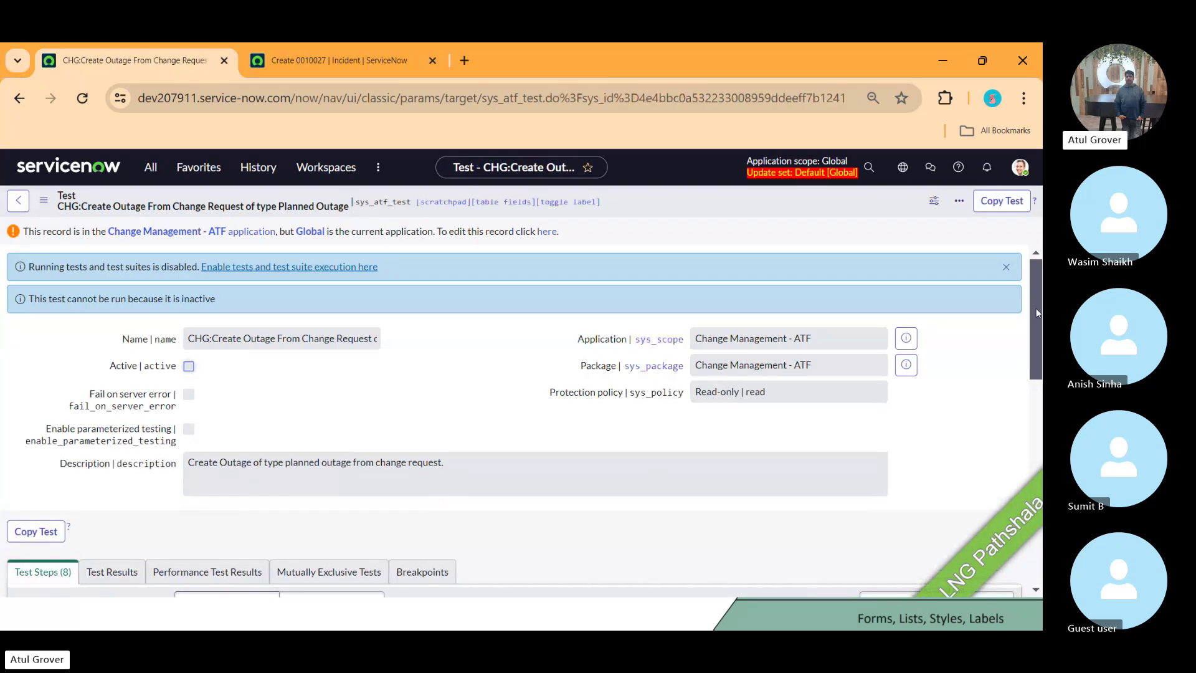
drag(1038, 313, 1033, 454)
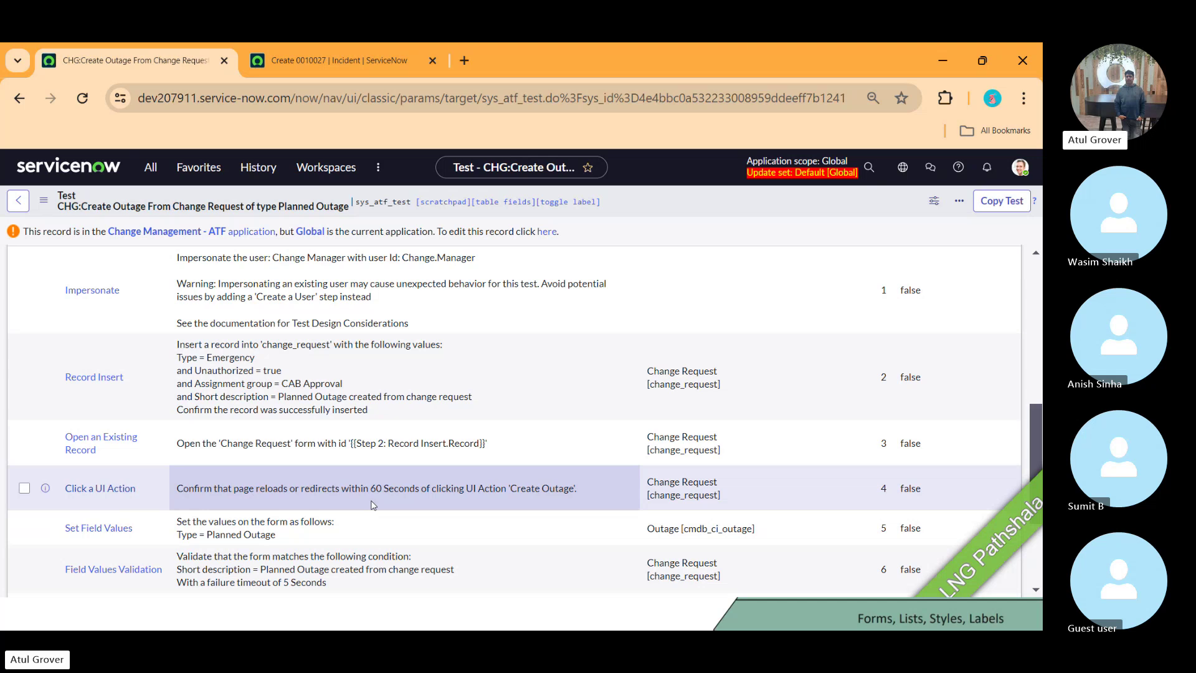
key(alt+Tab)
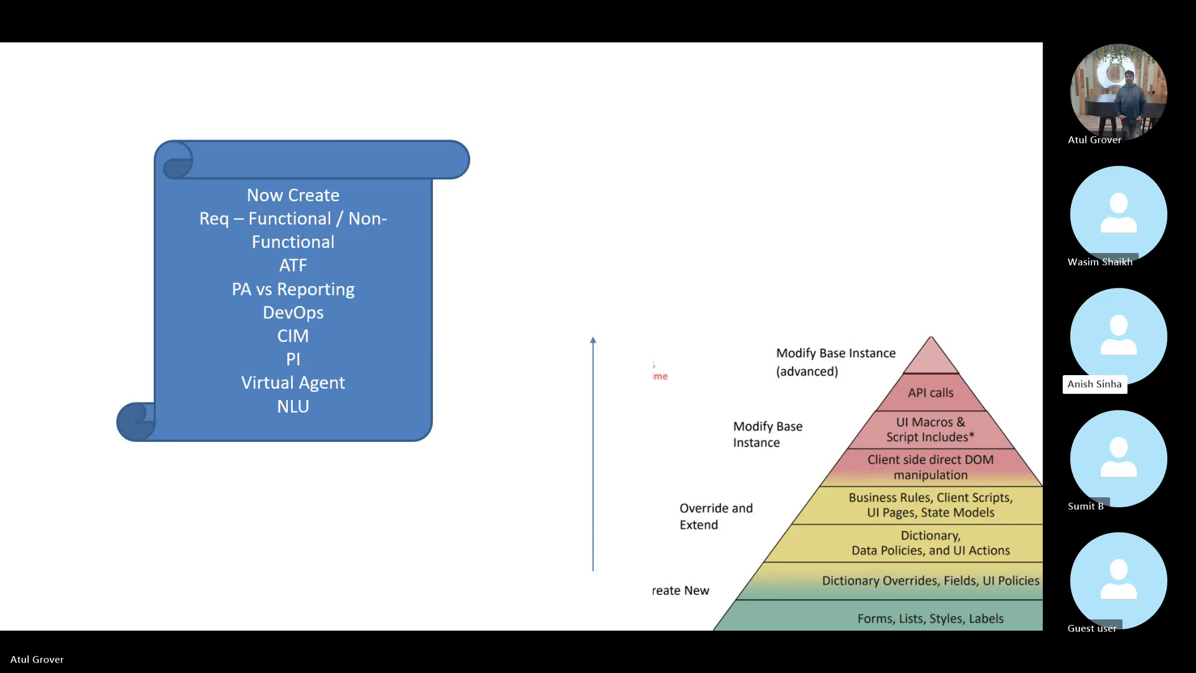
key(alt+Tab)
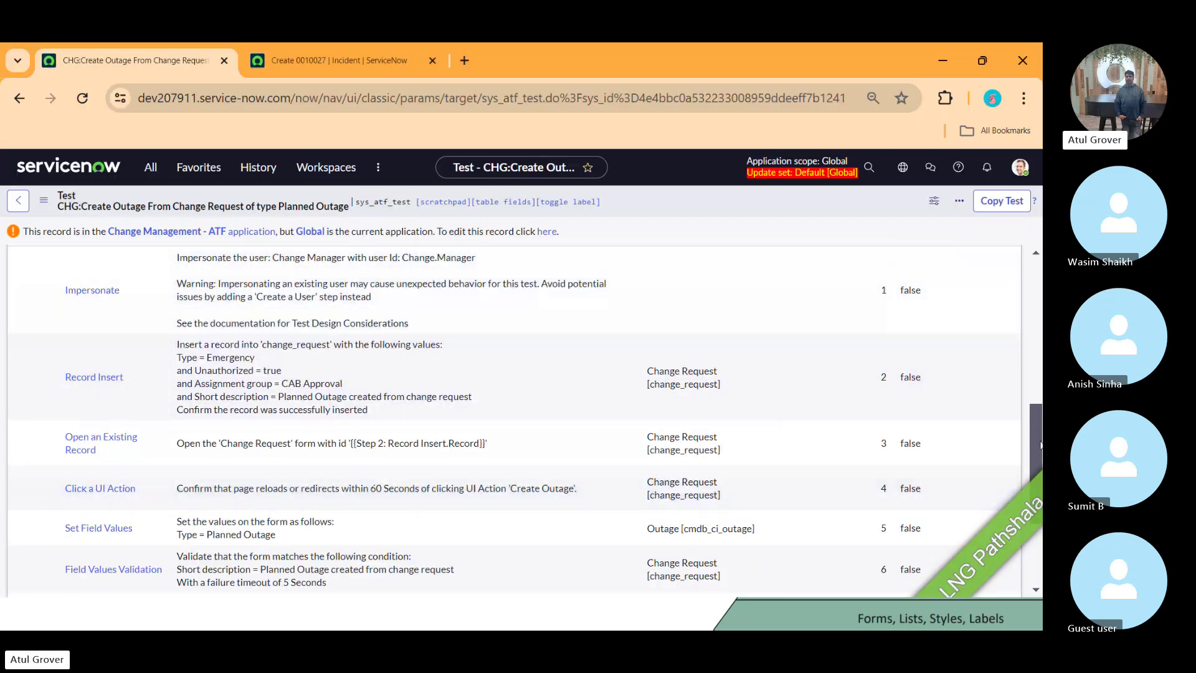
drag(1041, 448, 1041, 301)
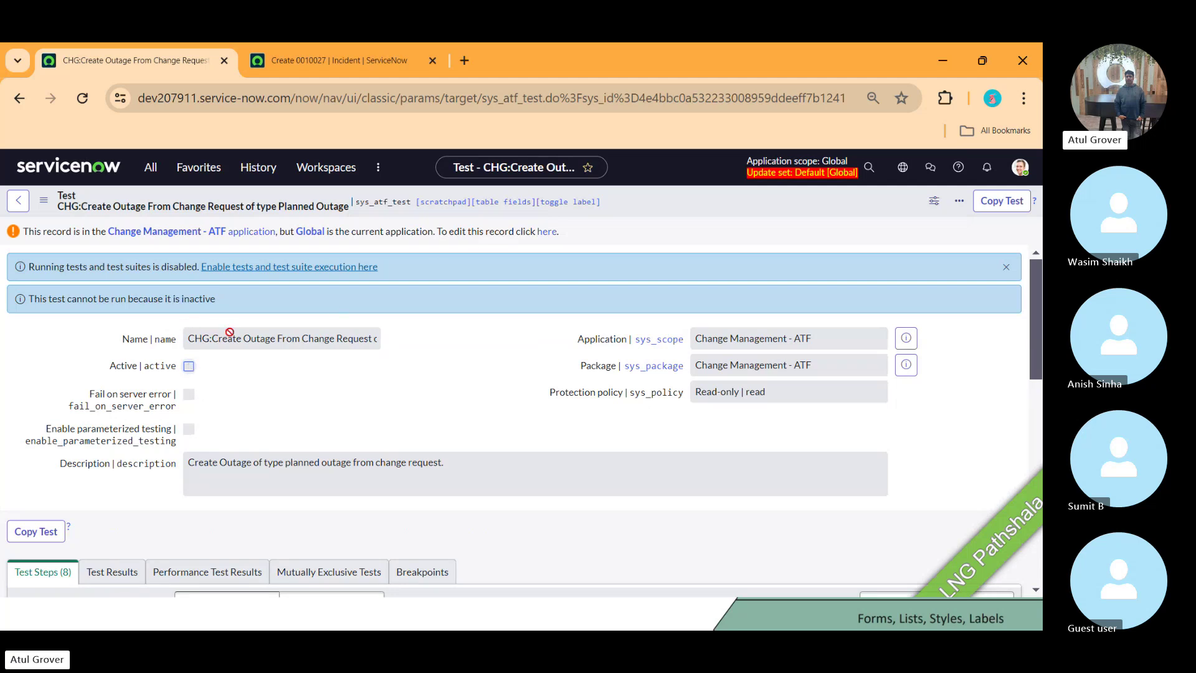
click(304, 266)
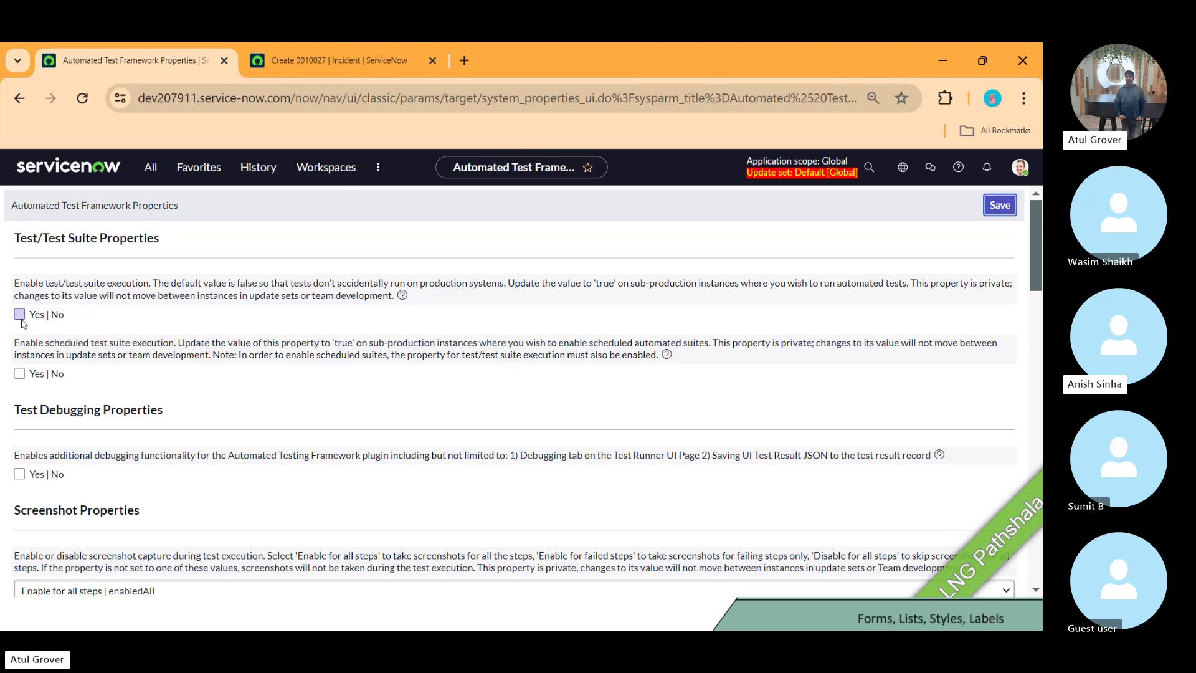
Filter the Automated Test Framework tests by package "incide" and open the INCIDENT MGMT: Incident Assignment test.
click(150, 167)
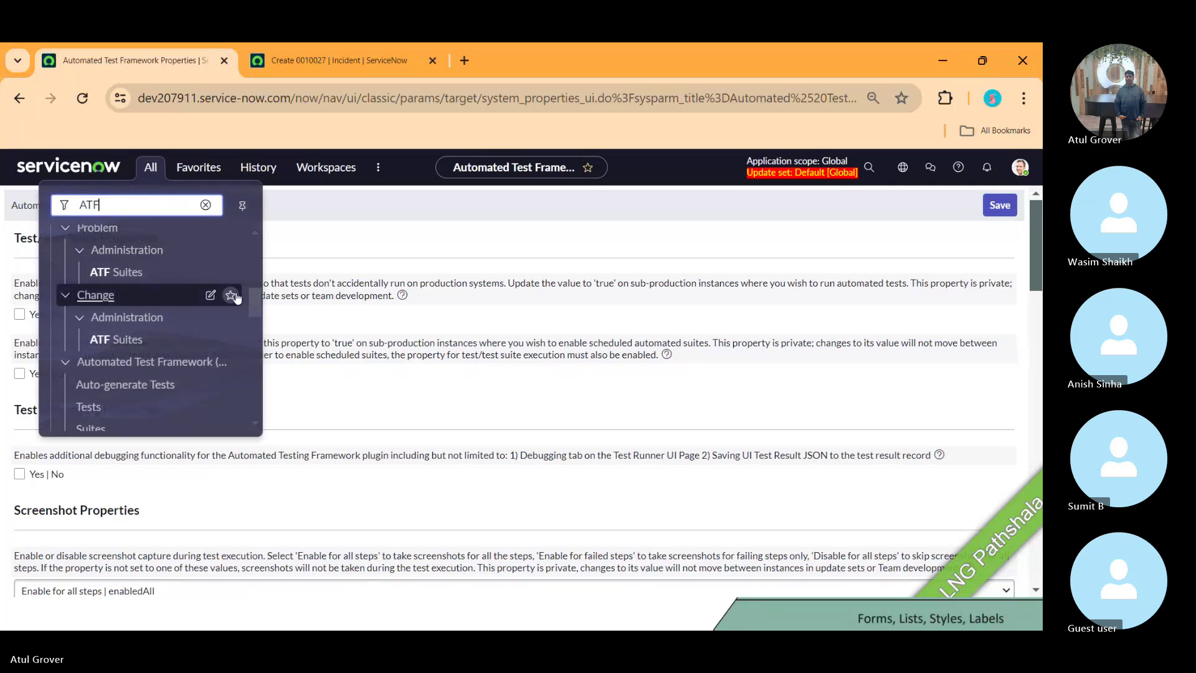
click(88, 408)
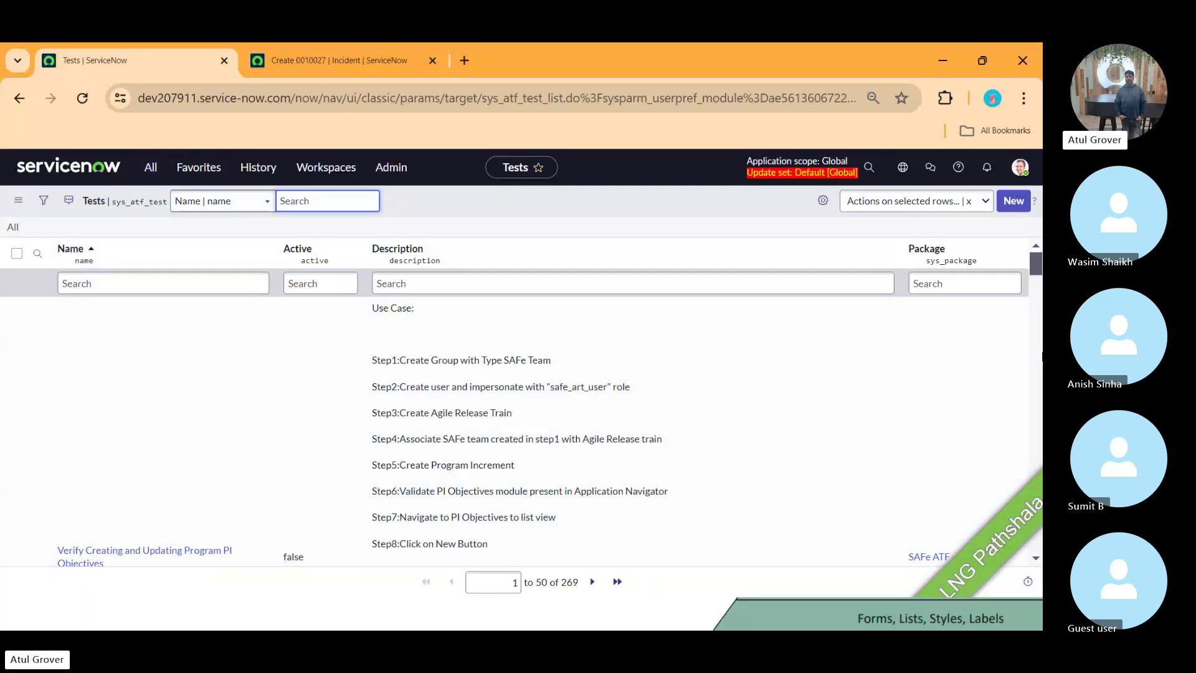
click(180, 281)
click(969, 285)
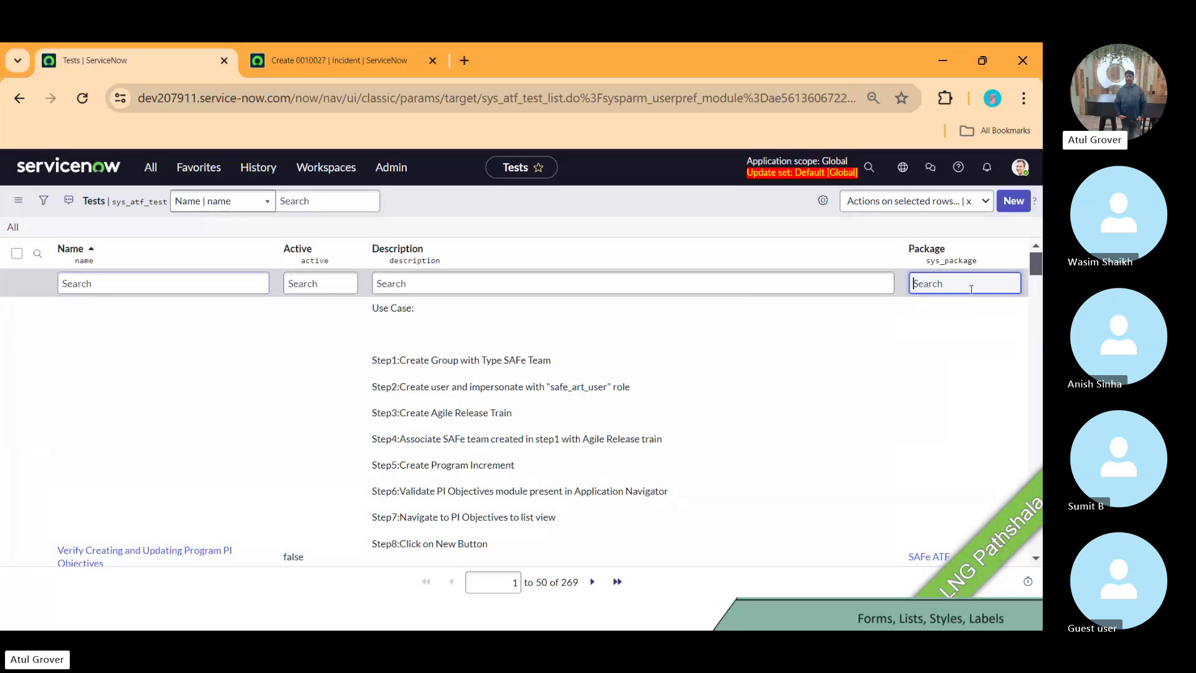
text(incide)
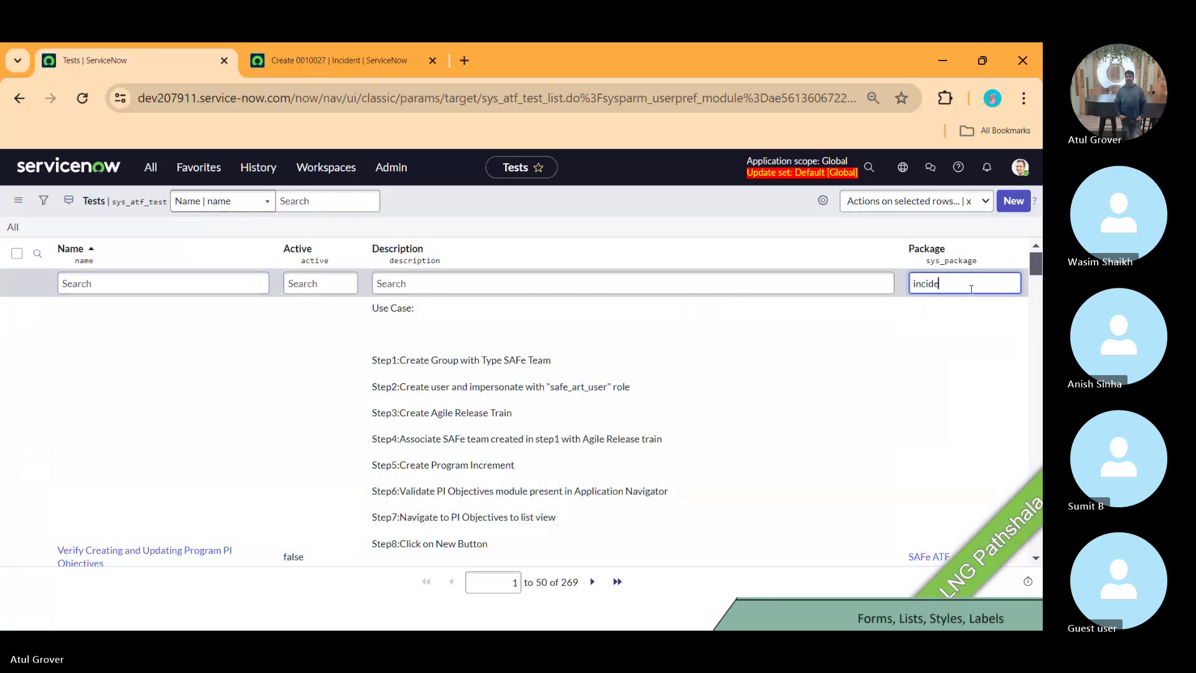
key(Return)
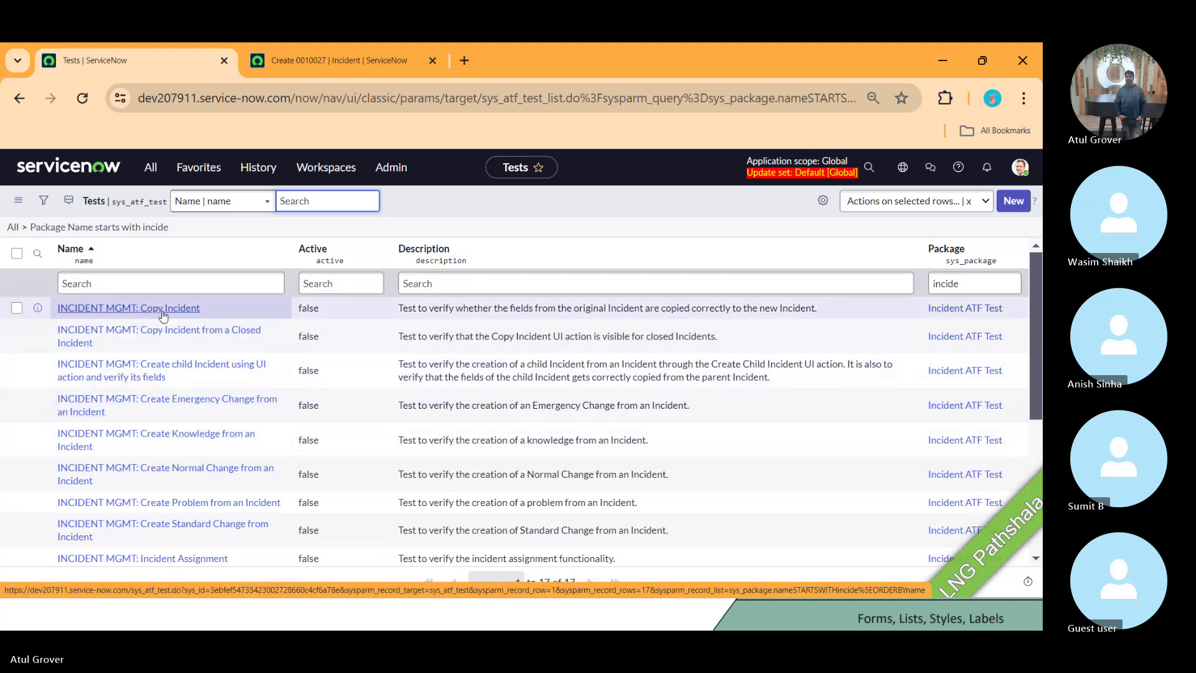
click(191, 560)
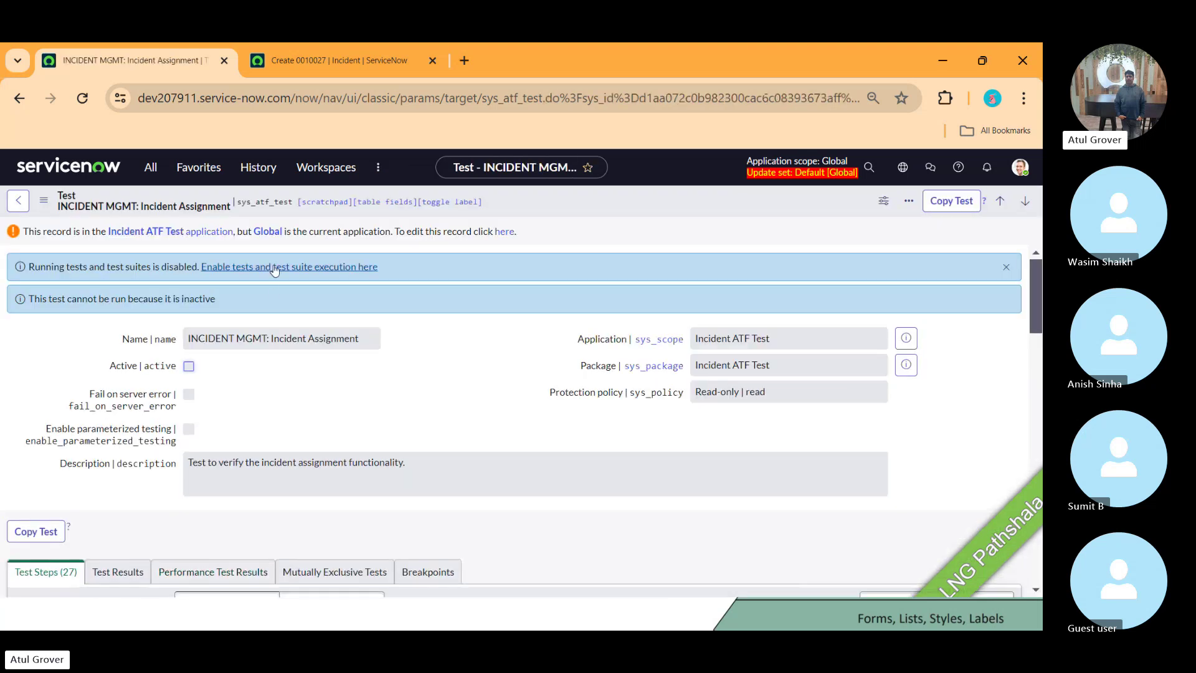
Enable test/test suite execution, scheduled test suite execution and additional debugging in the Automated Test Framework properties, and save them.
click(275, 266)
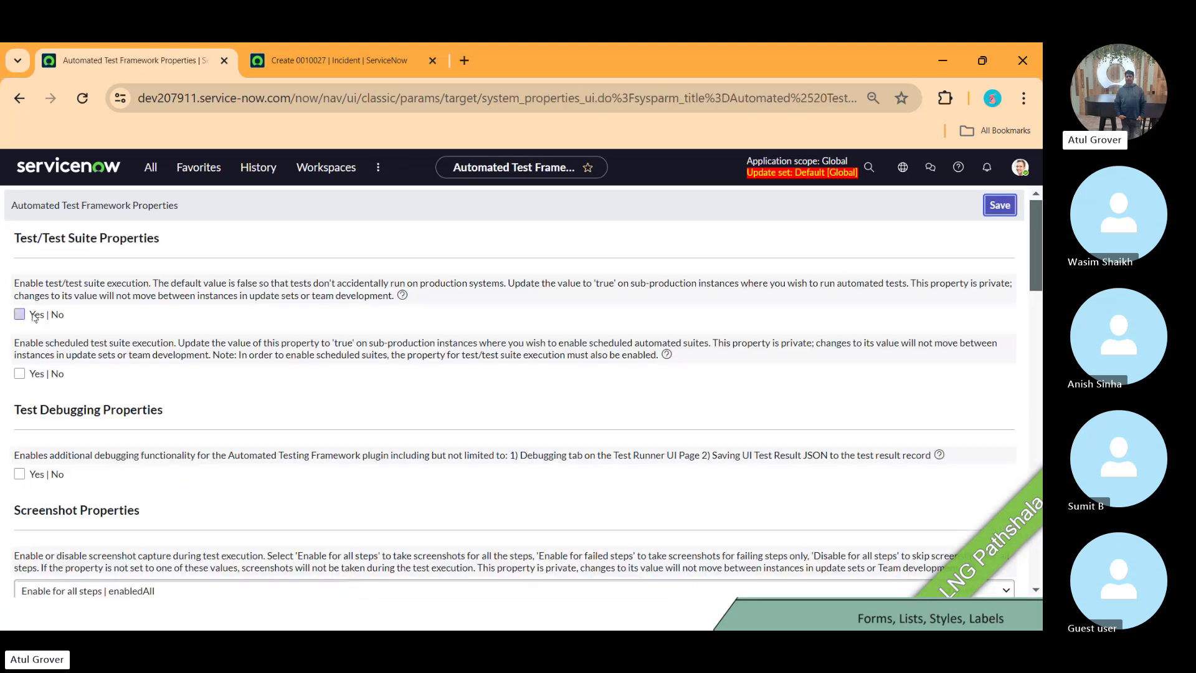
click(19, 314)
click(20, 373)
click(20, 474)
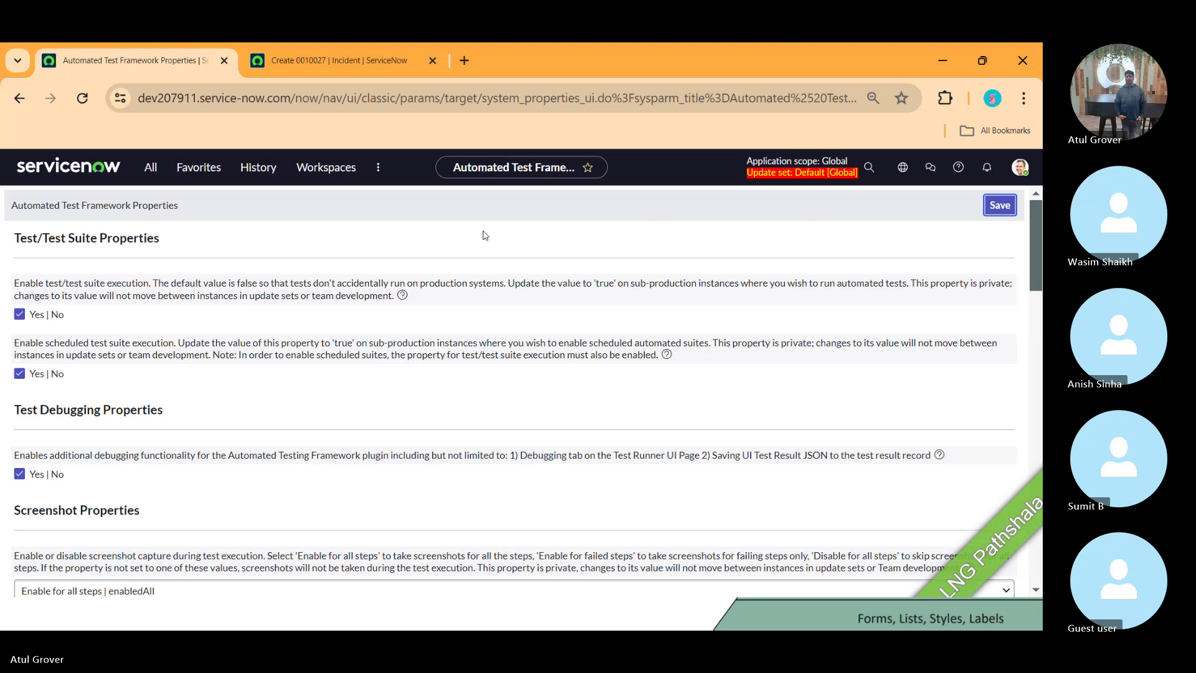
click(1000, 206)
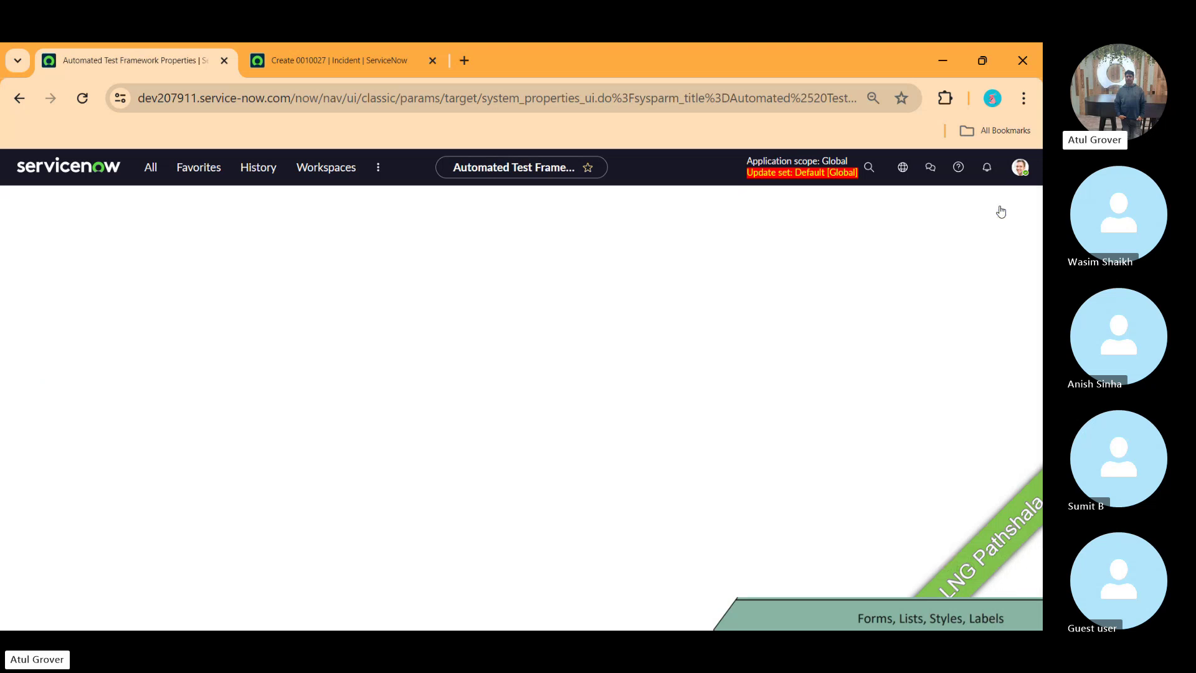
Return to the filtered tests list and reopen the INCIDENT MGMT: Incident Assignment test.
click(20, 101)
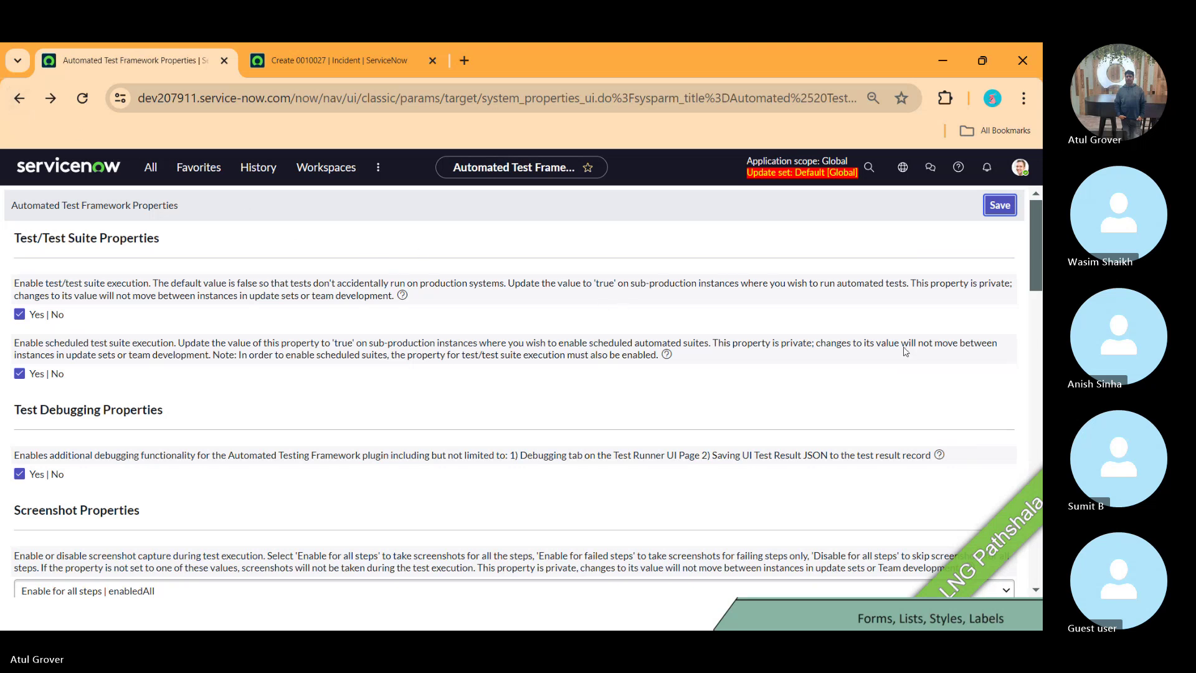
mouse_move(1035, 231)
mouse_down()
mouse_move(1034, 281)
mouse_move(1033, 243)
mouse_up()
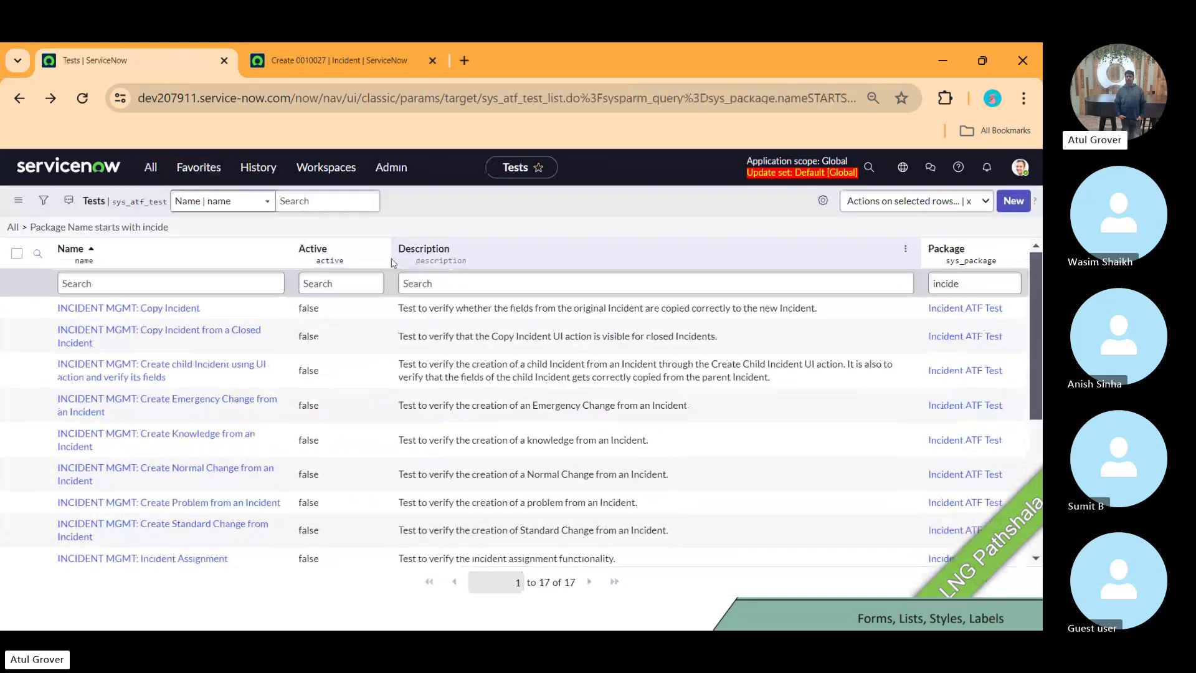
click(182, 562)
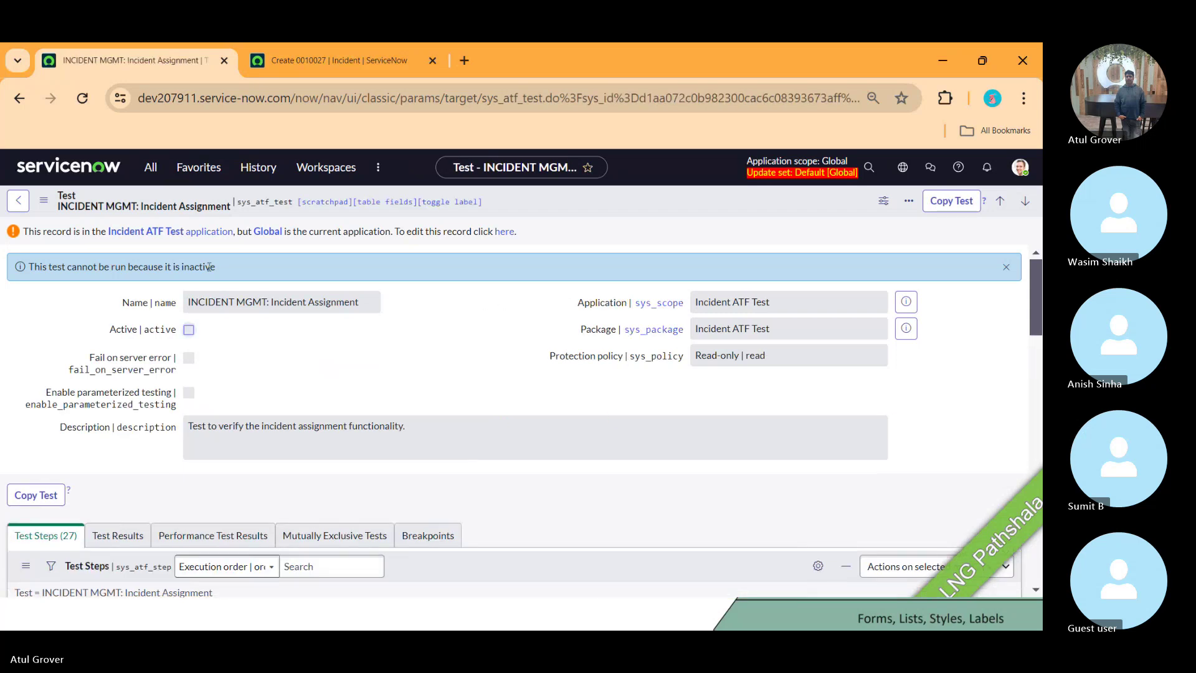
Try to activate the original Incident Assignment test by editing it in the Incident ATF Test application.
click(502, 234)
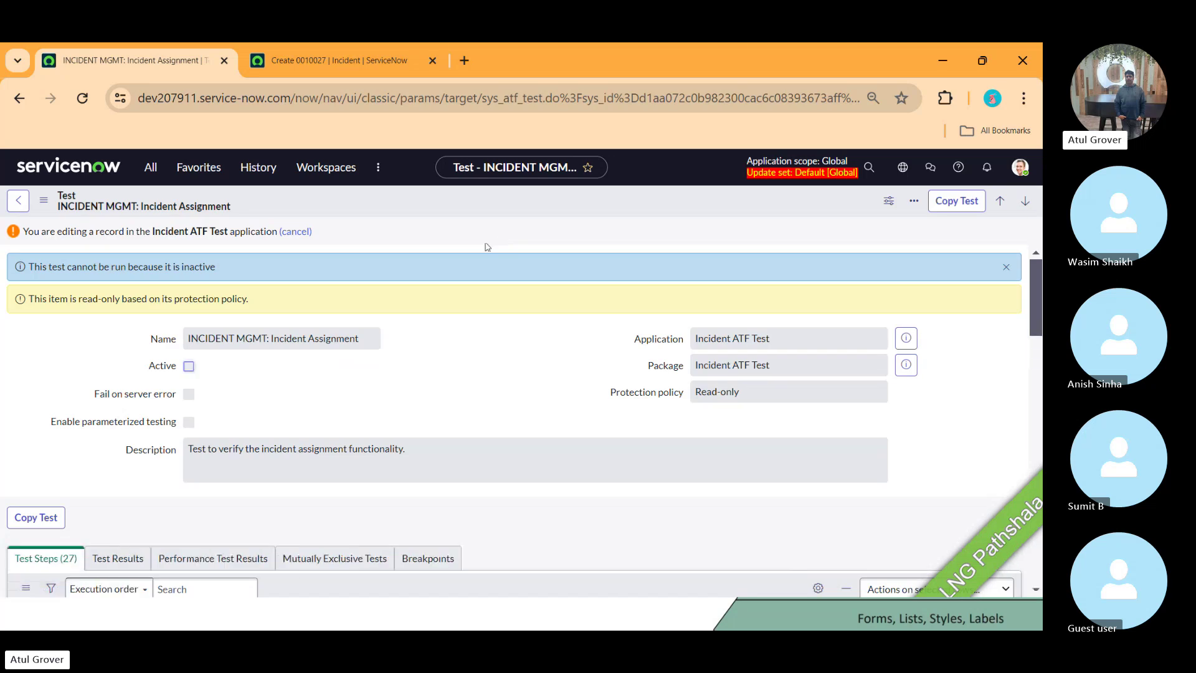
click(190, 367)
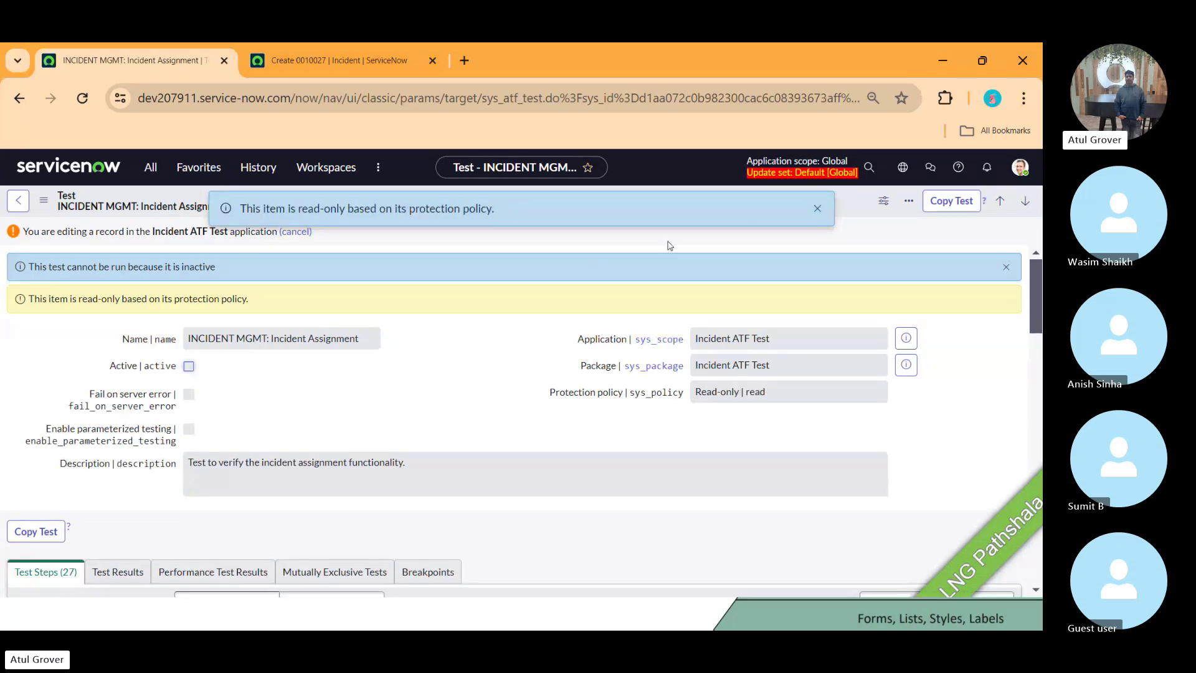
click(816, 211)
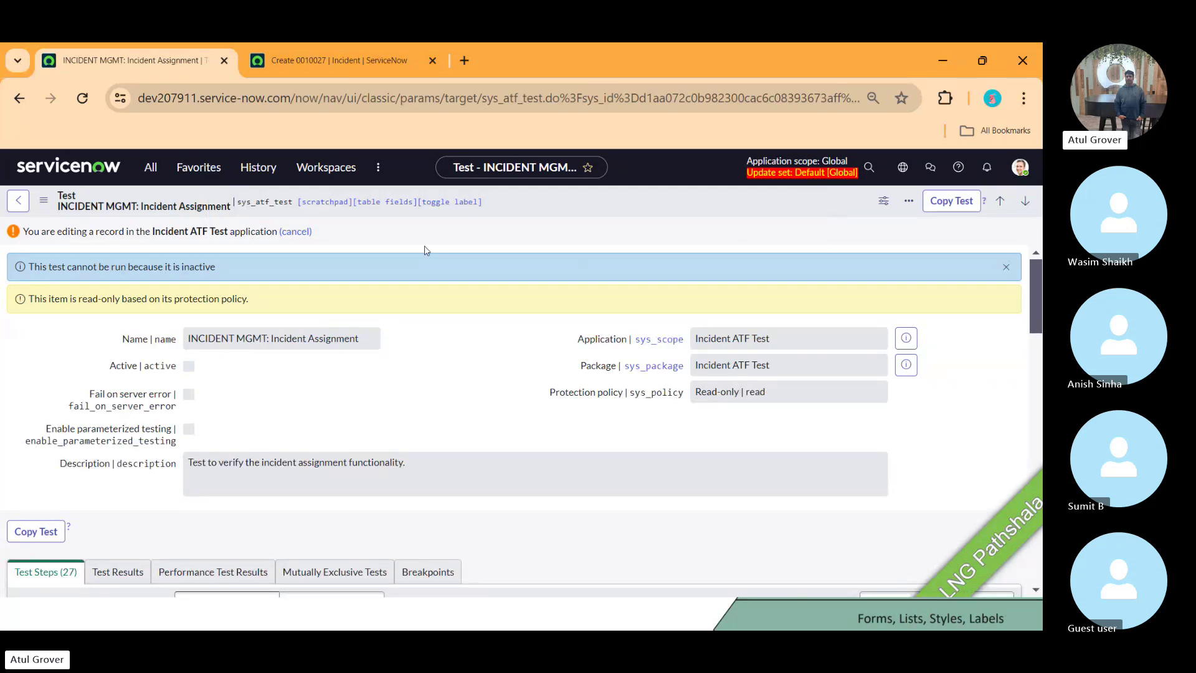
Copy the INCIDENT MGMT: Incident Assignment test and make the copy editable in the Incident ATF Test application.
click(944, 209)
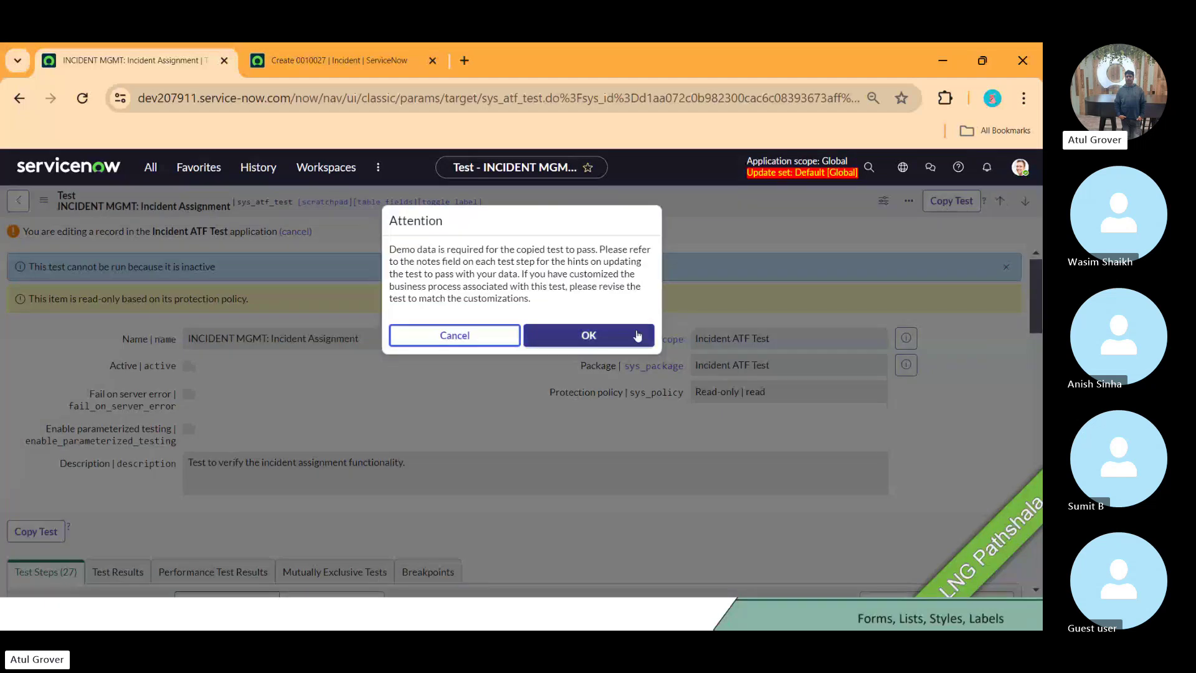
click(626, 339)
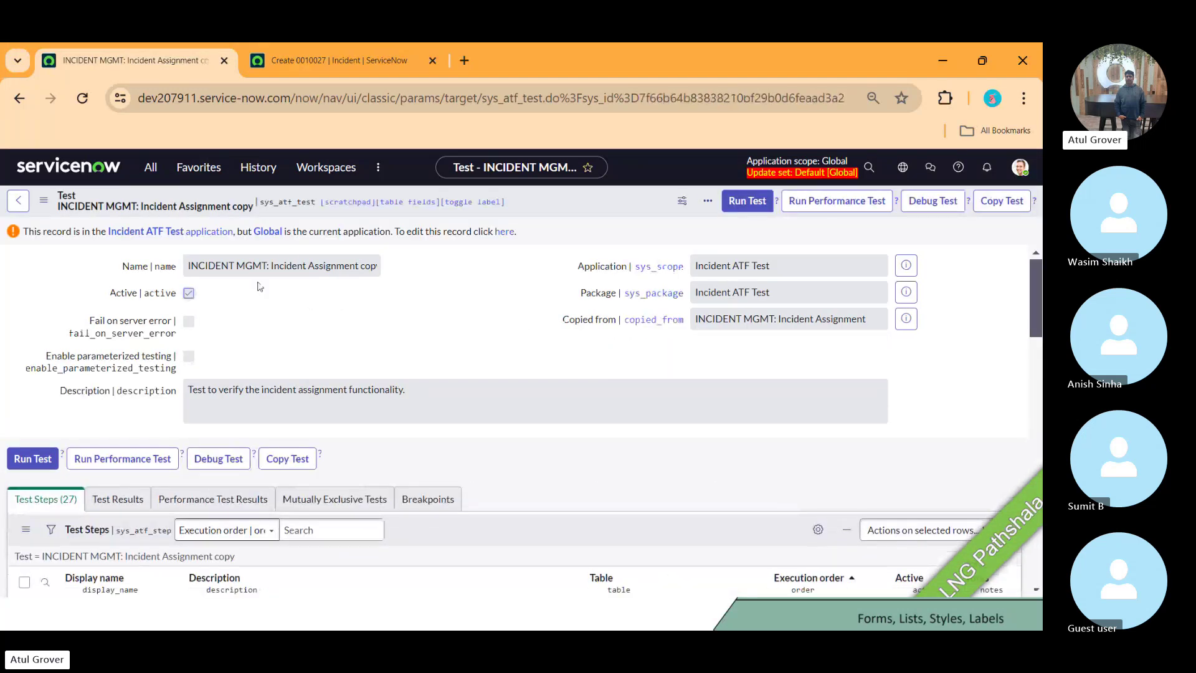
click(504, 234)
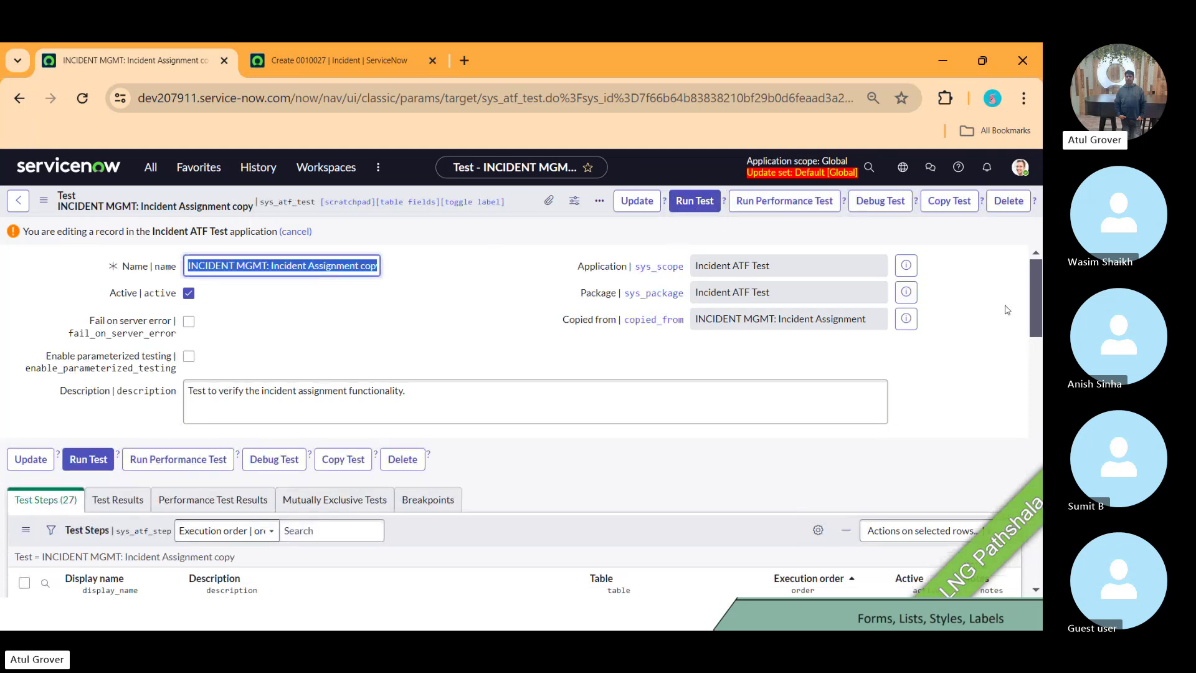
Review the steps of the INCIDENT MGMT: Incident Assignment copy test and run it in a new test runner.
drag(1038, 286, 1041, 385)
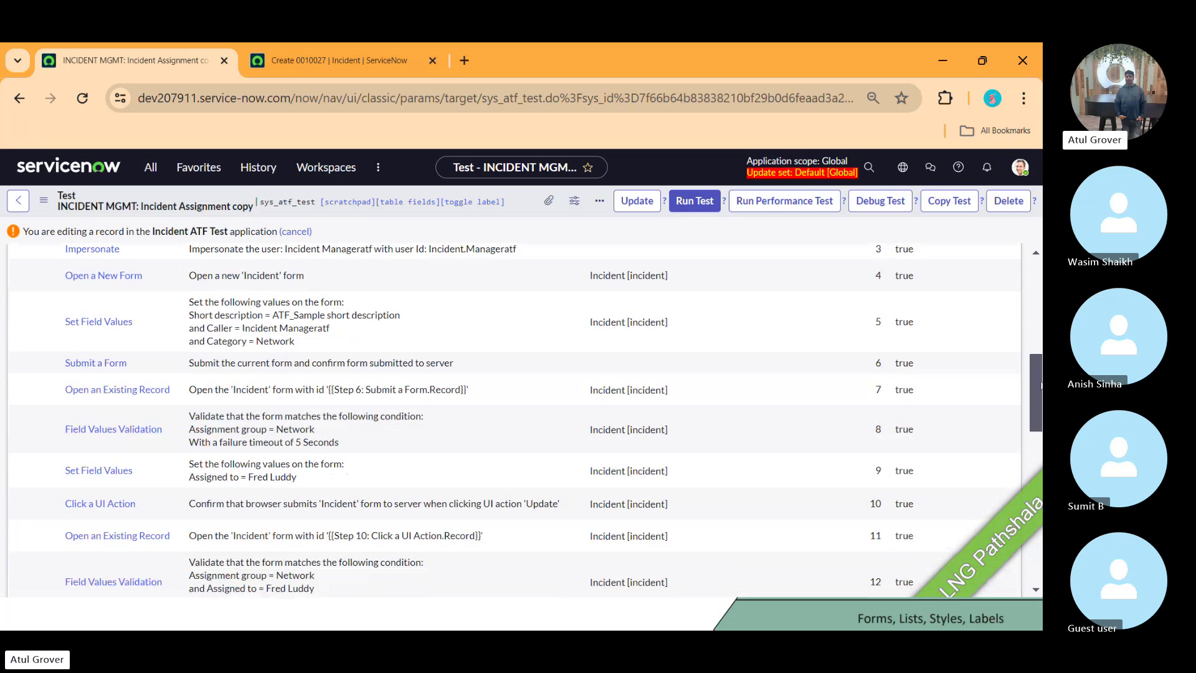
scroll(1041, 385, down, 4)
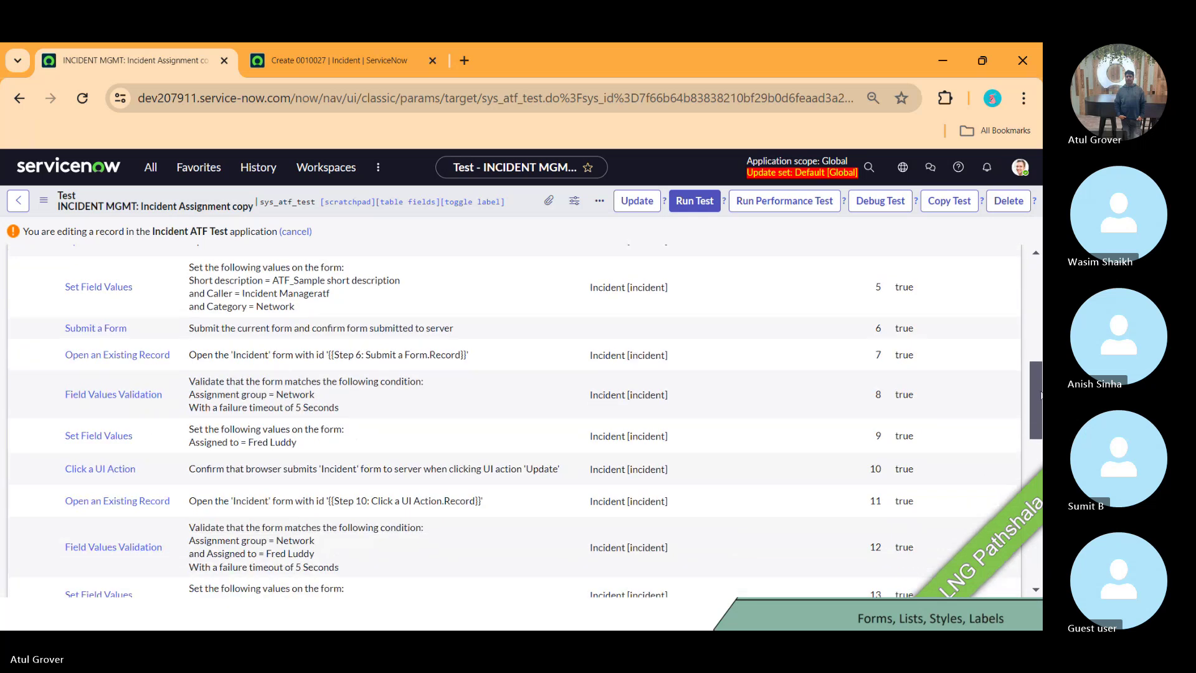
scroll(1041, 382, up, 3)
drag(1041, 383, 1041, 278)
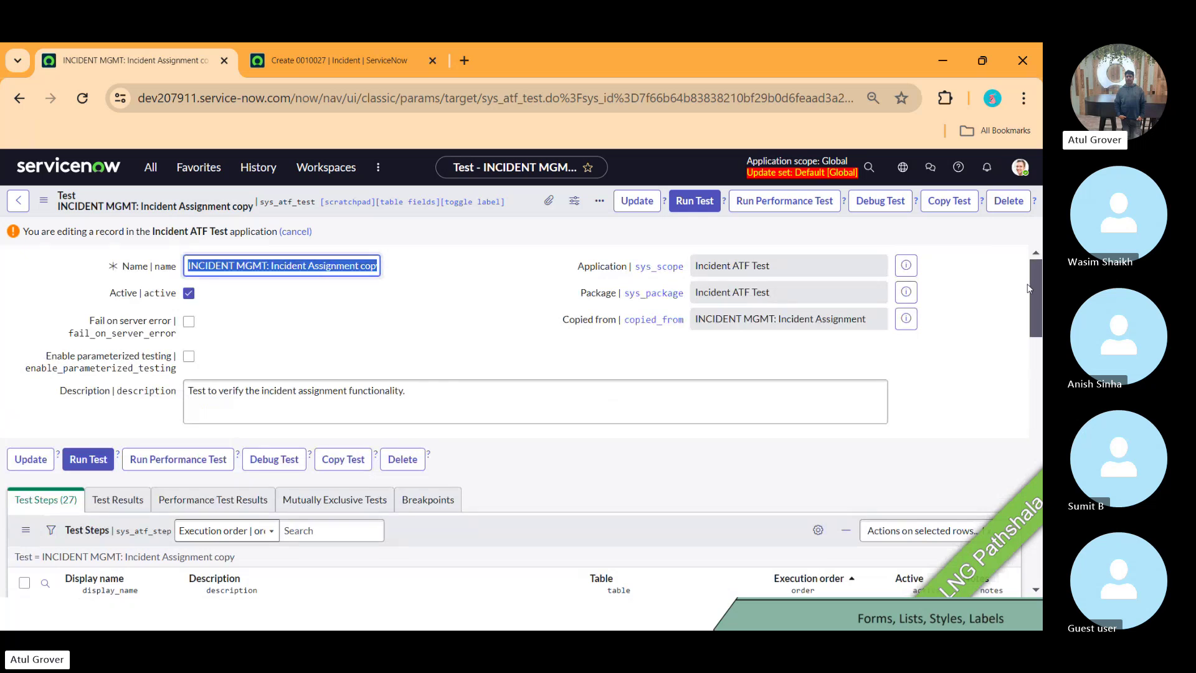
drag(1039, 285, 1042, 472)
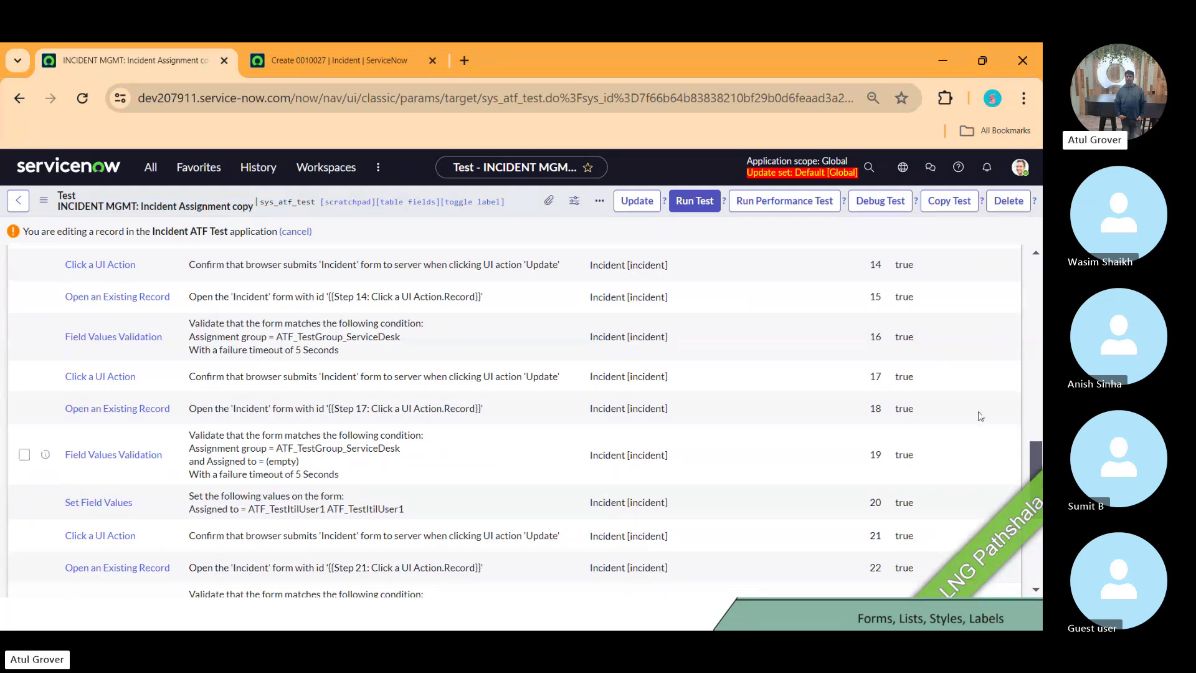
click(695, 201)
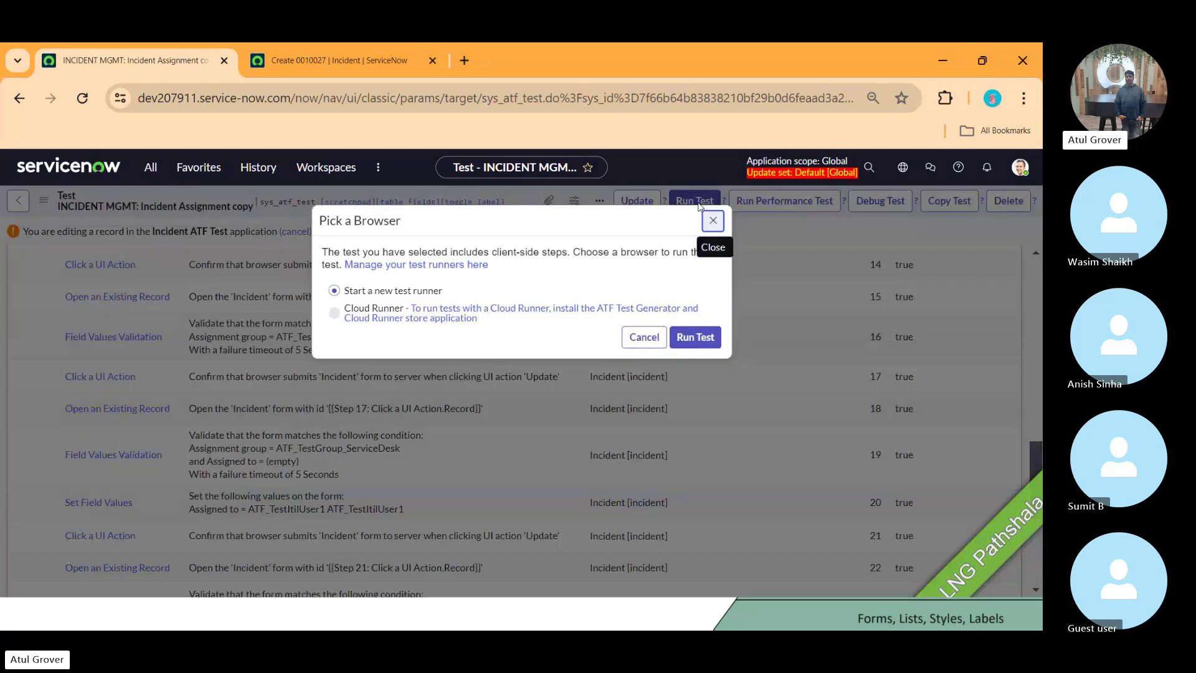
click(699, 338)
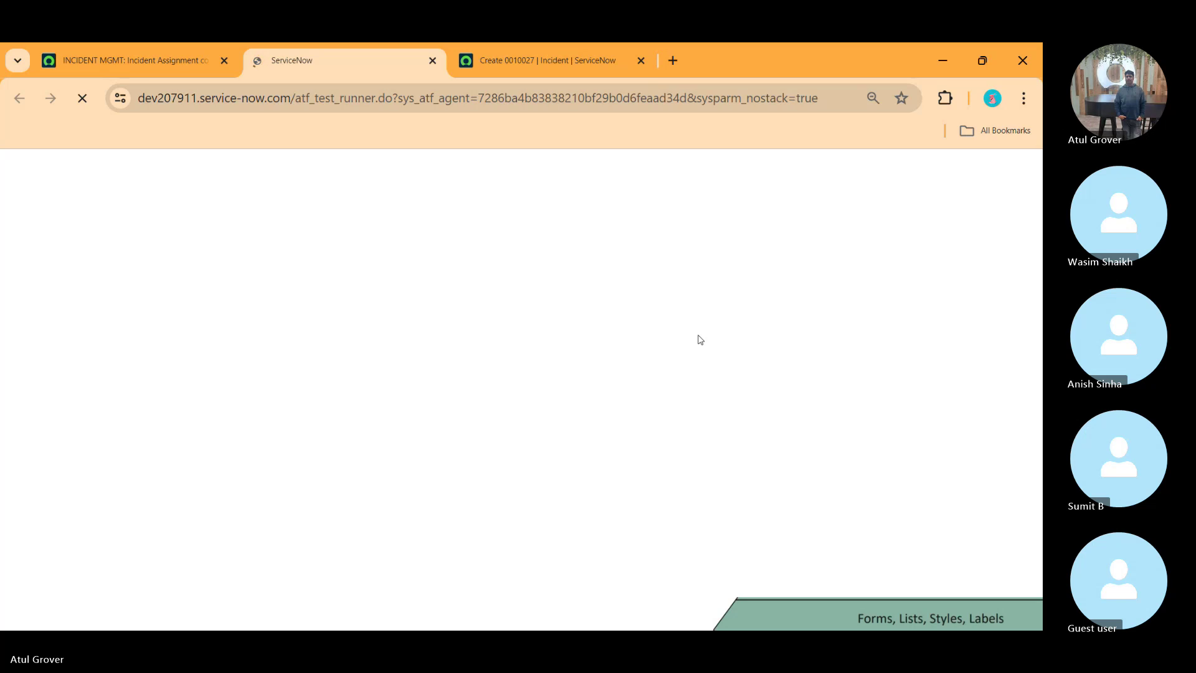
Monitor the running test in both its run progress dialog and the Client Test Runner's execution frame.
click(126, 64)
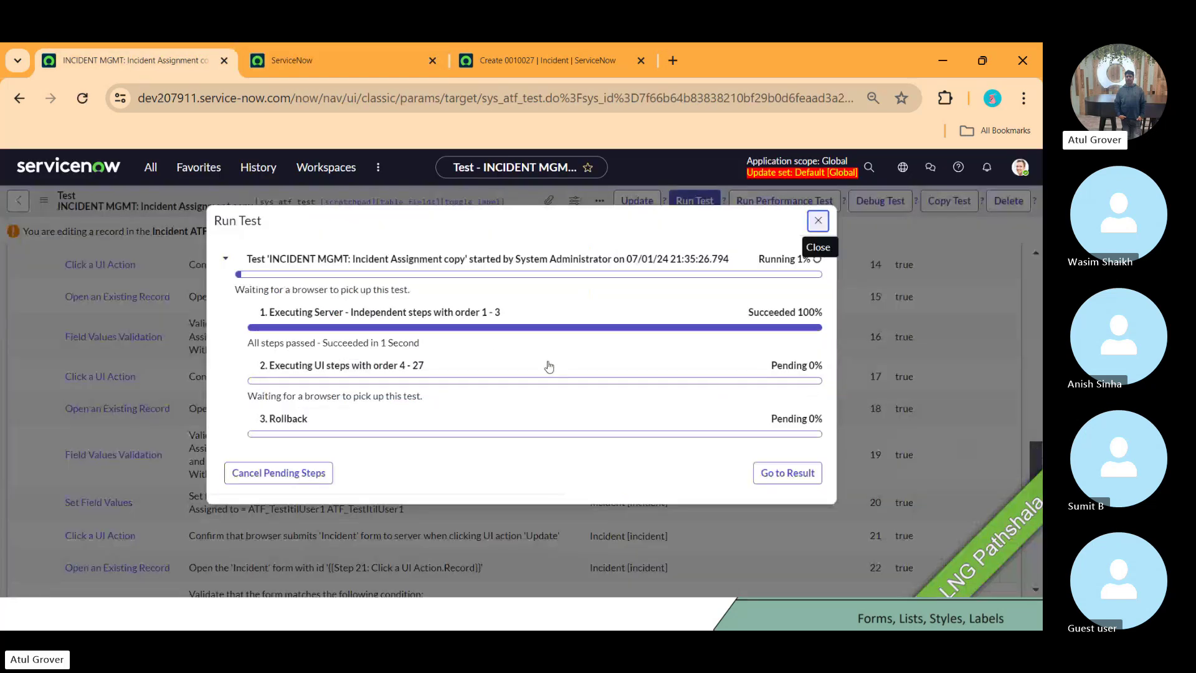
click(342, 62)
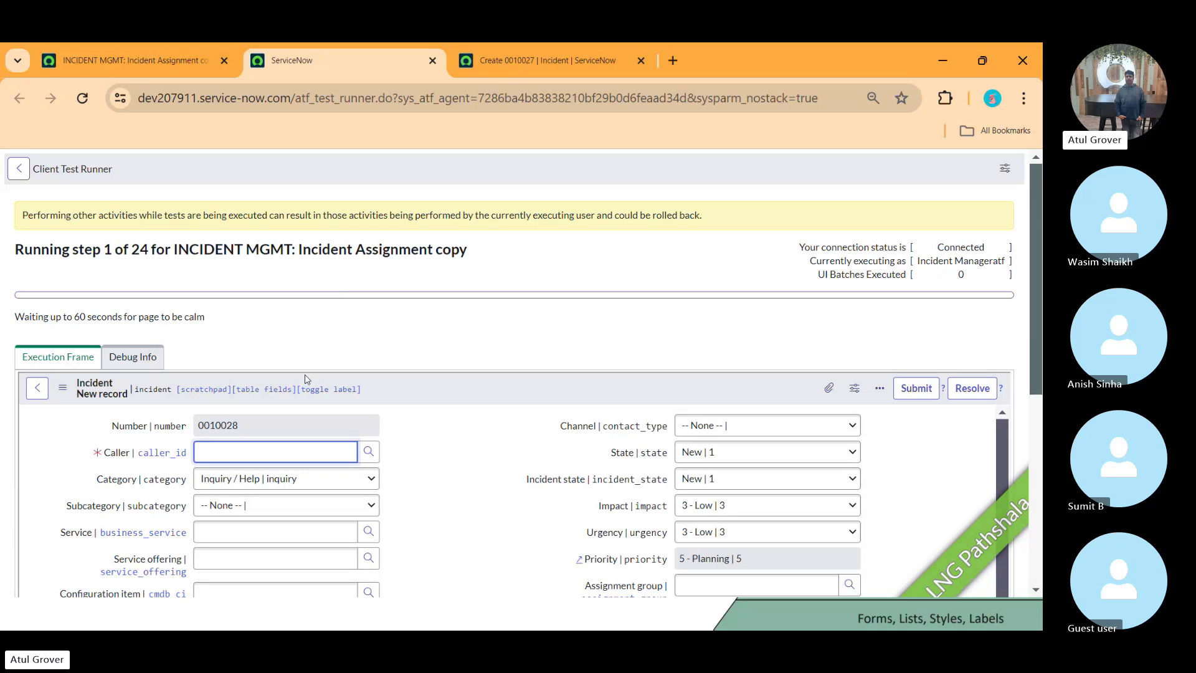
click(159, 65)
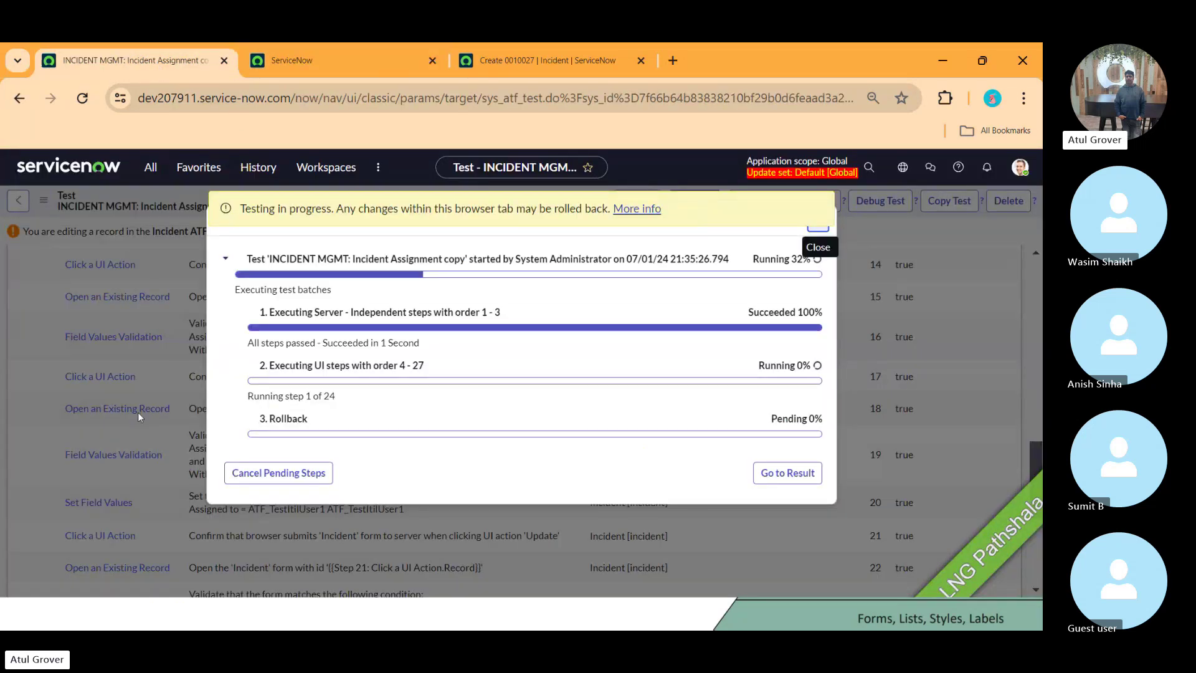
click(345, 58)
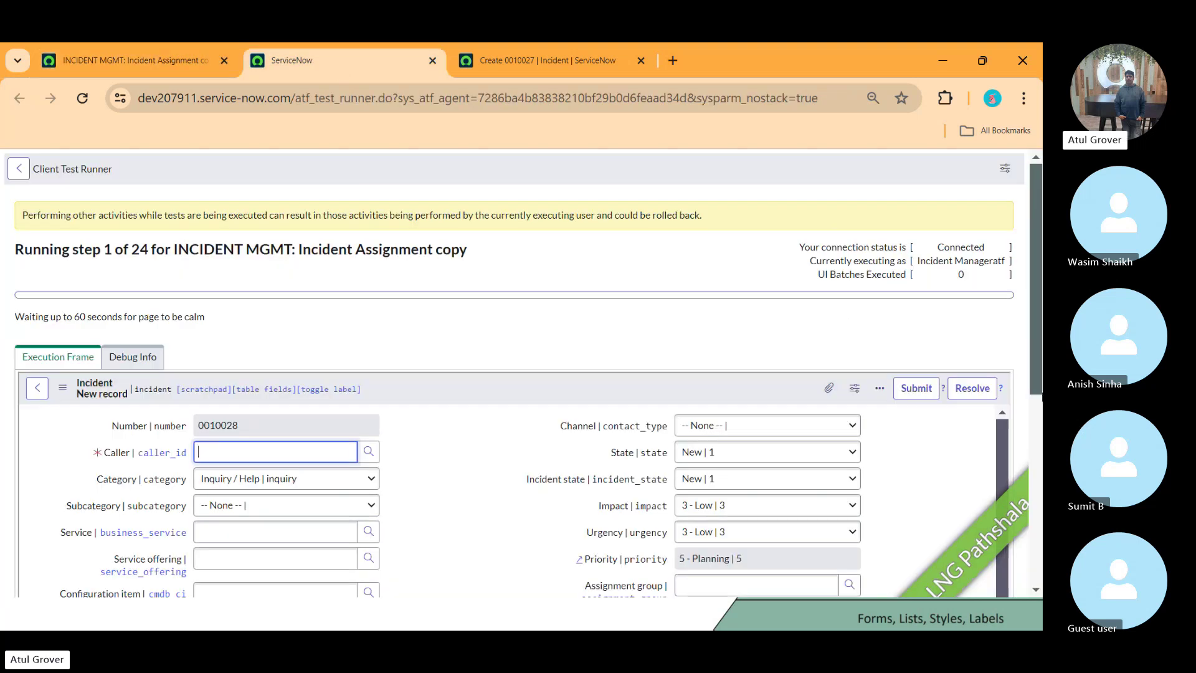
drag(1035, 313, 1032, 323)
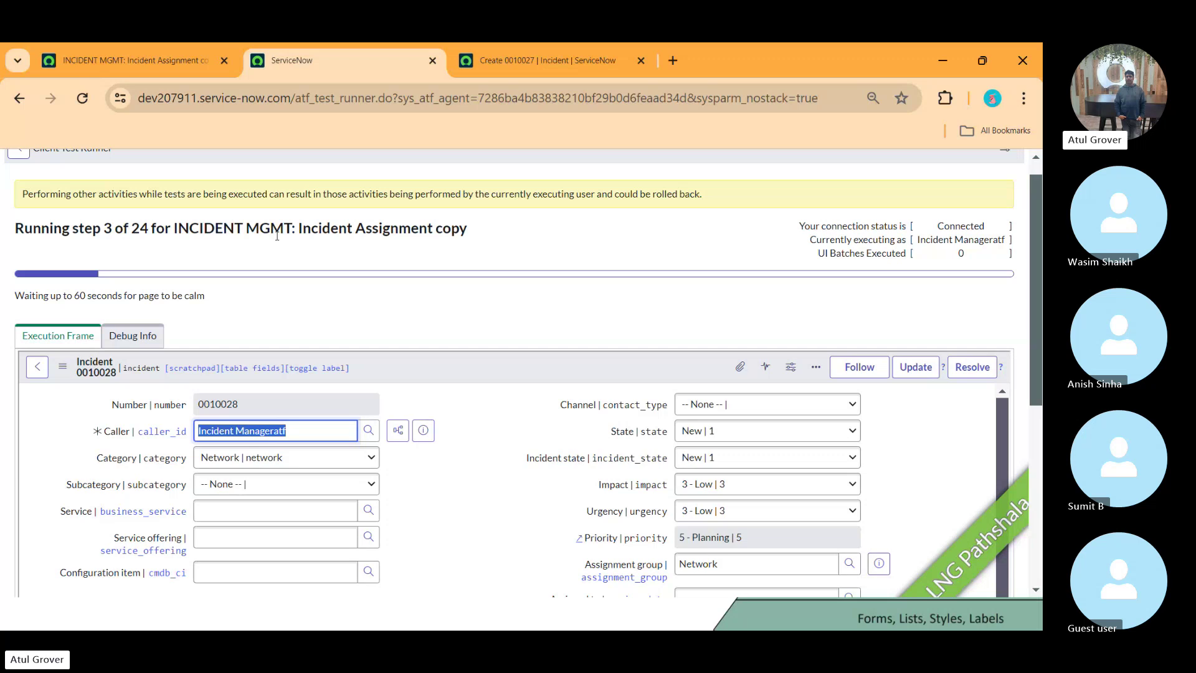
Try to open the running test's result record, check the Client Test Runner, and go back to the test record.
click(168, 57)
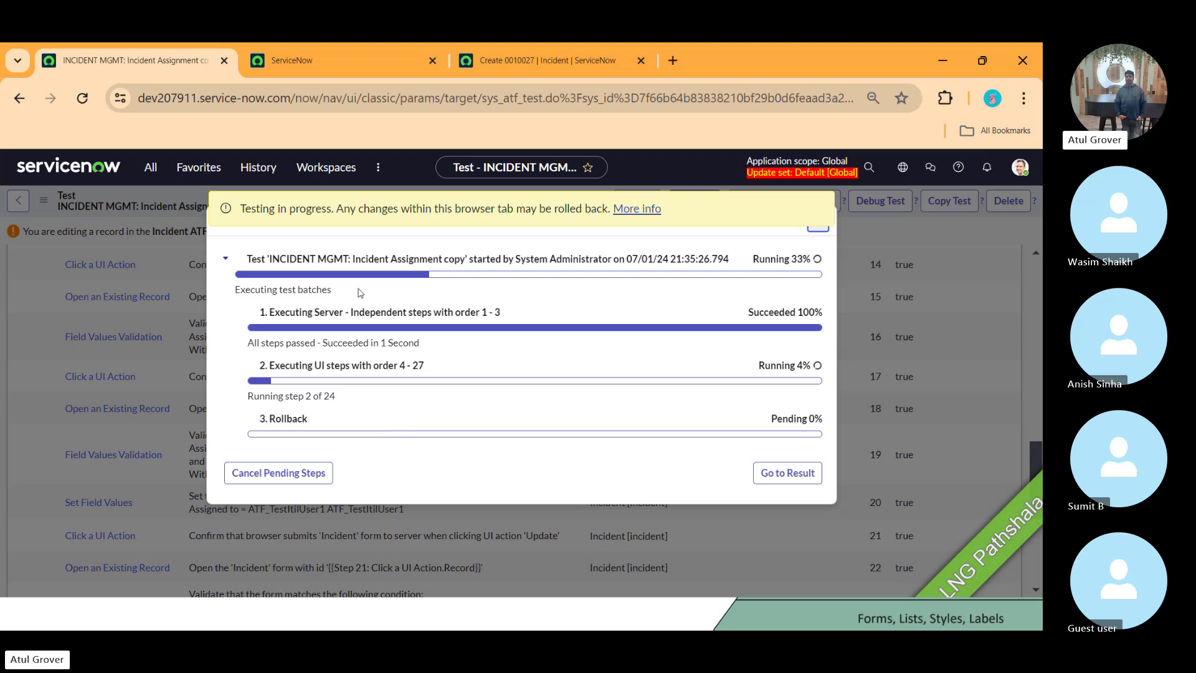
click(782, 477)
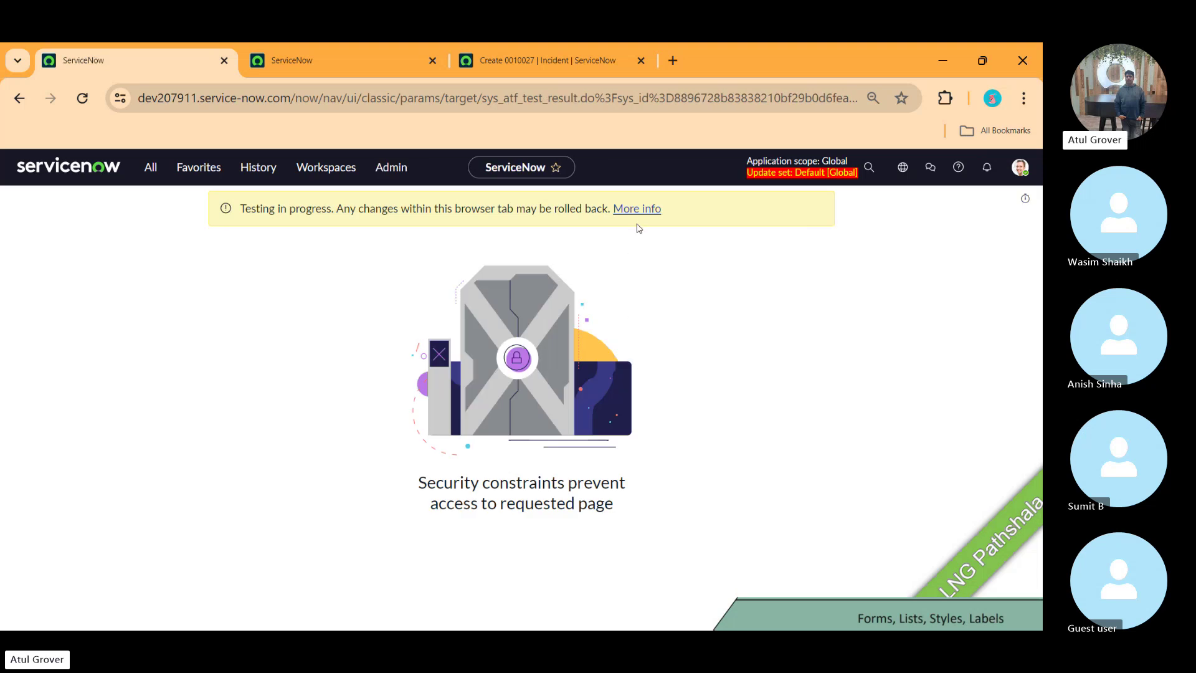
click(350, 62)
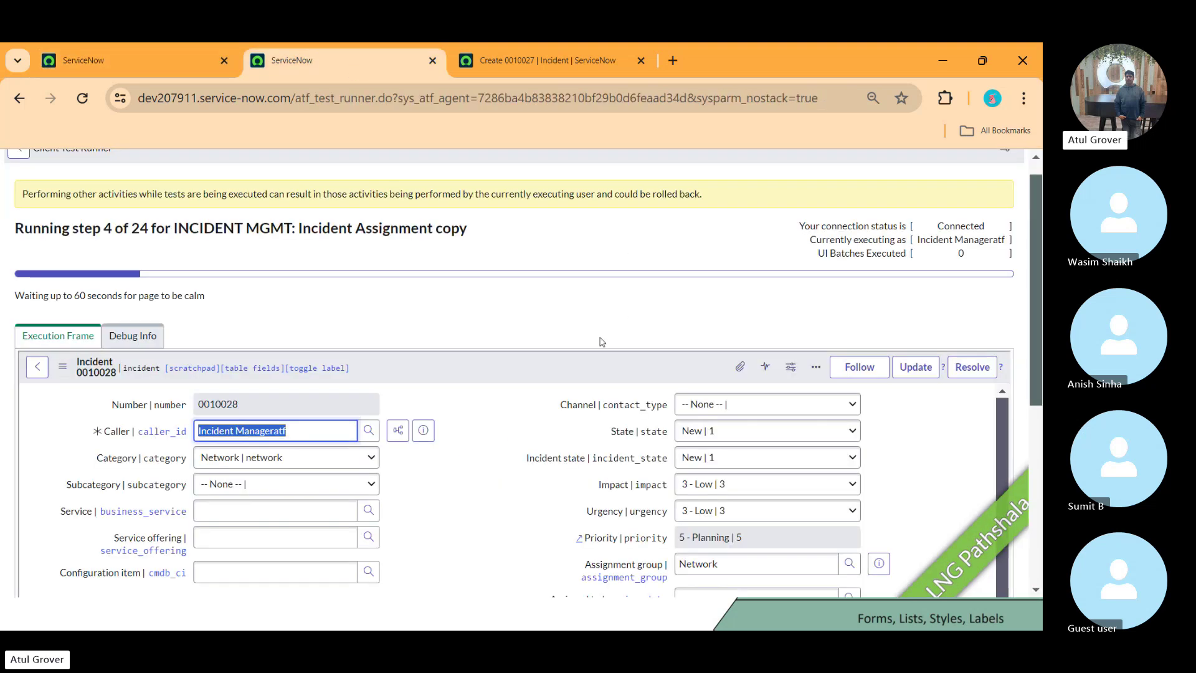
click(131, 61)
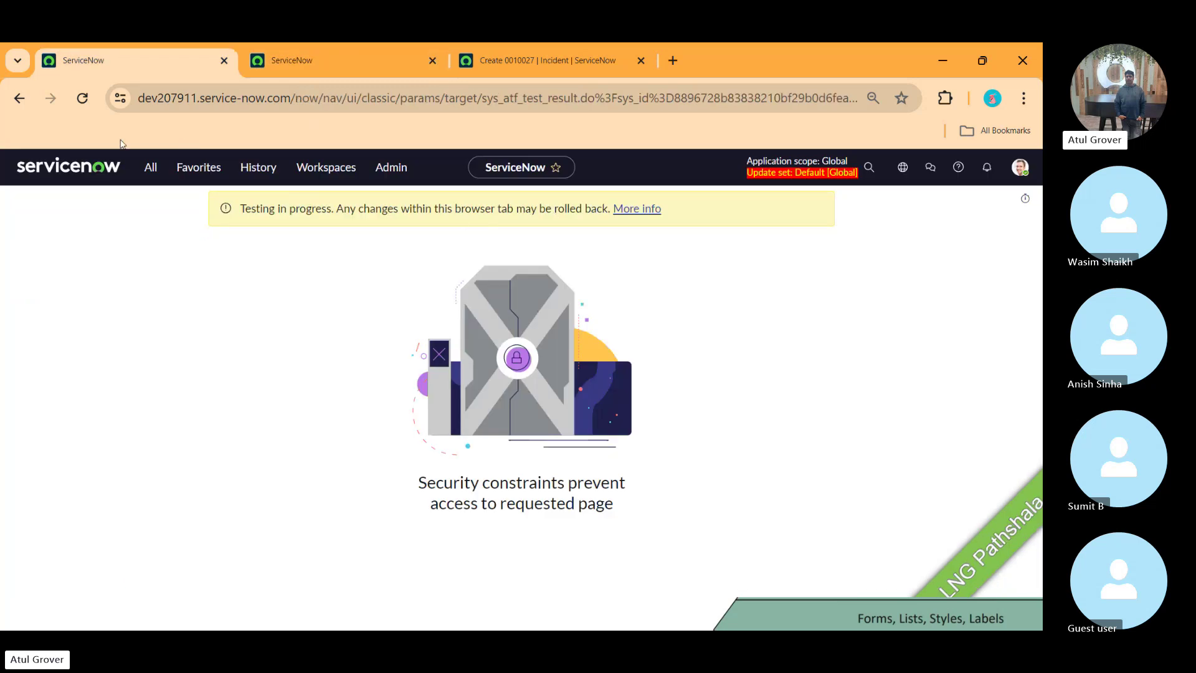
click(16, 101)
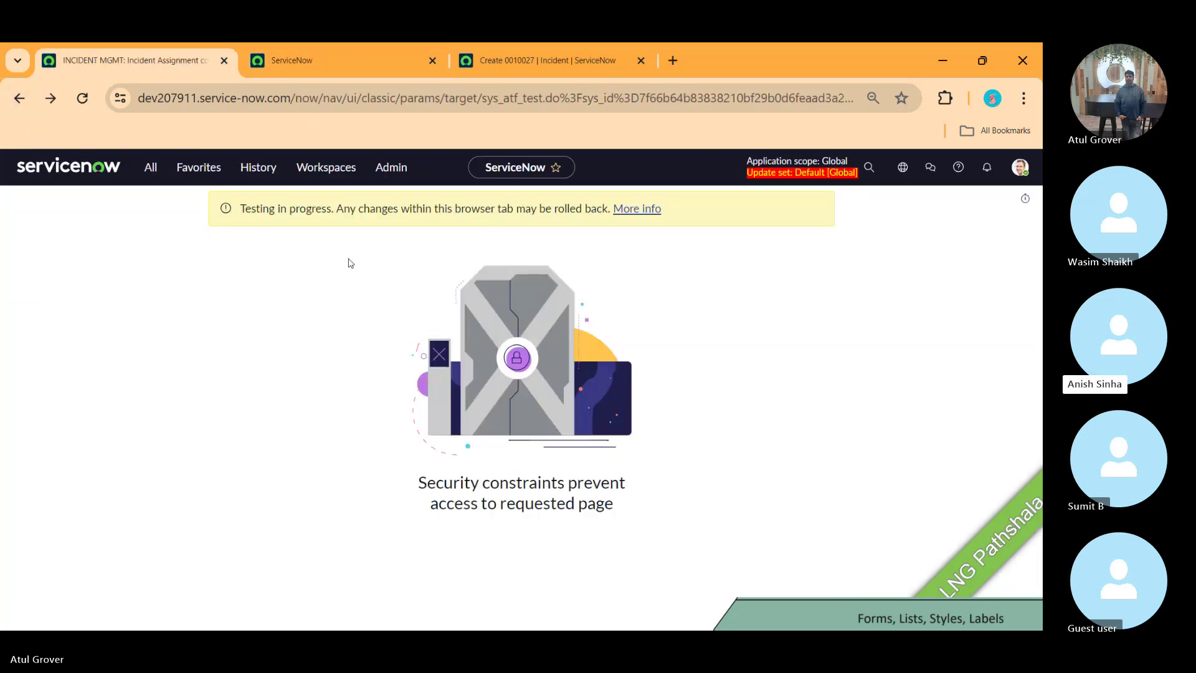
Open the documentation linked from the testing-in-progress notice, and return to the Client Test Runner.
click(638, 209)
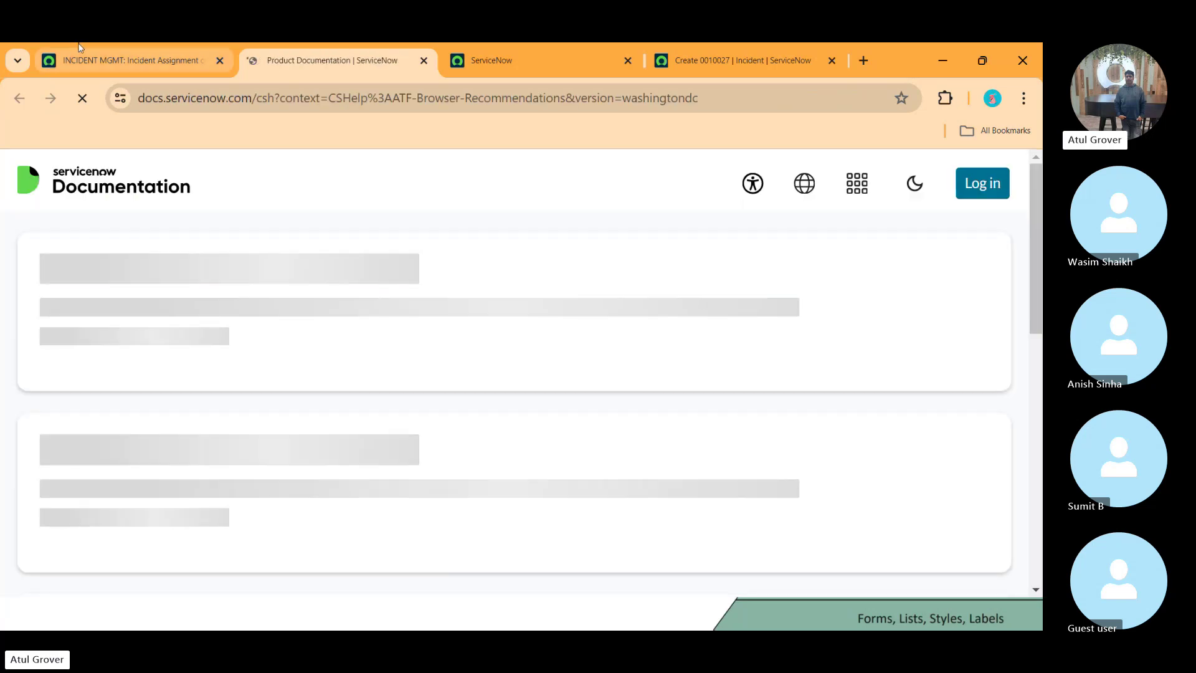
click(106, 62)
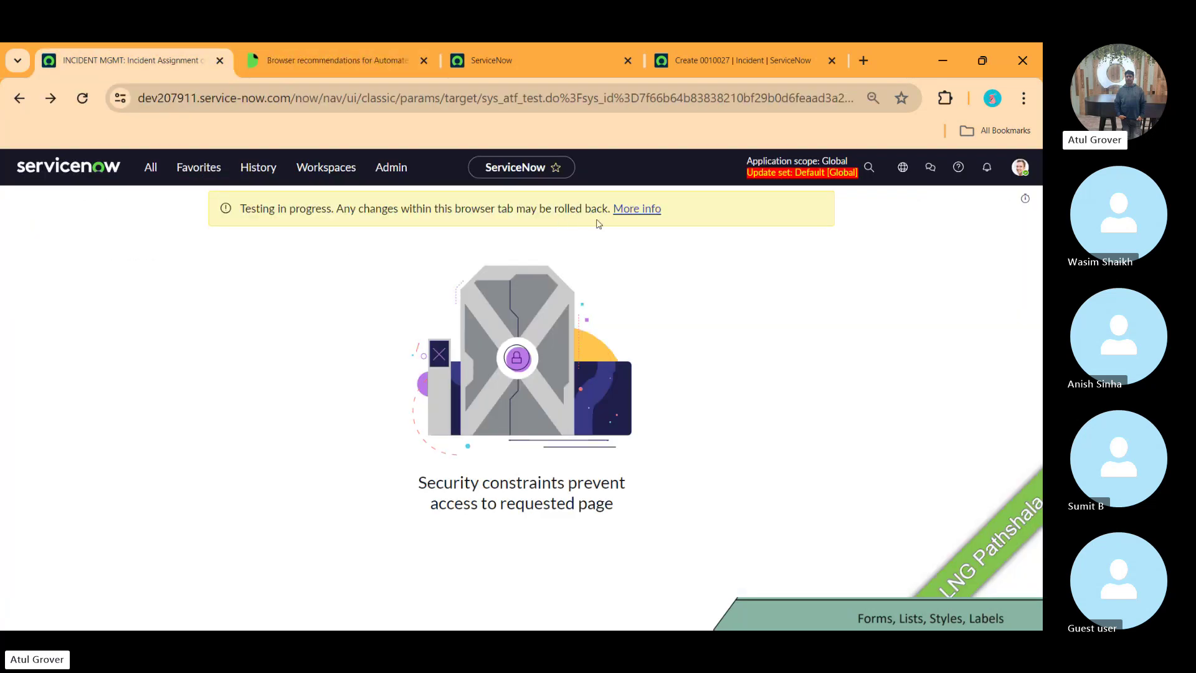
click(555, 66)
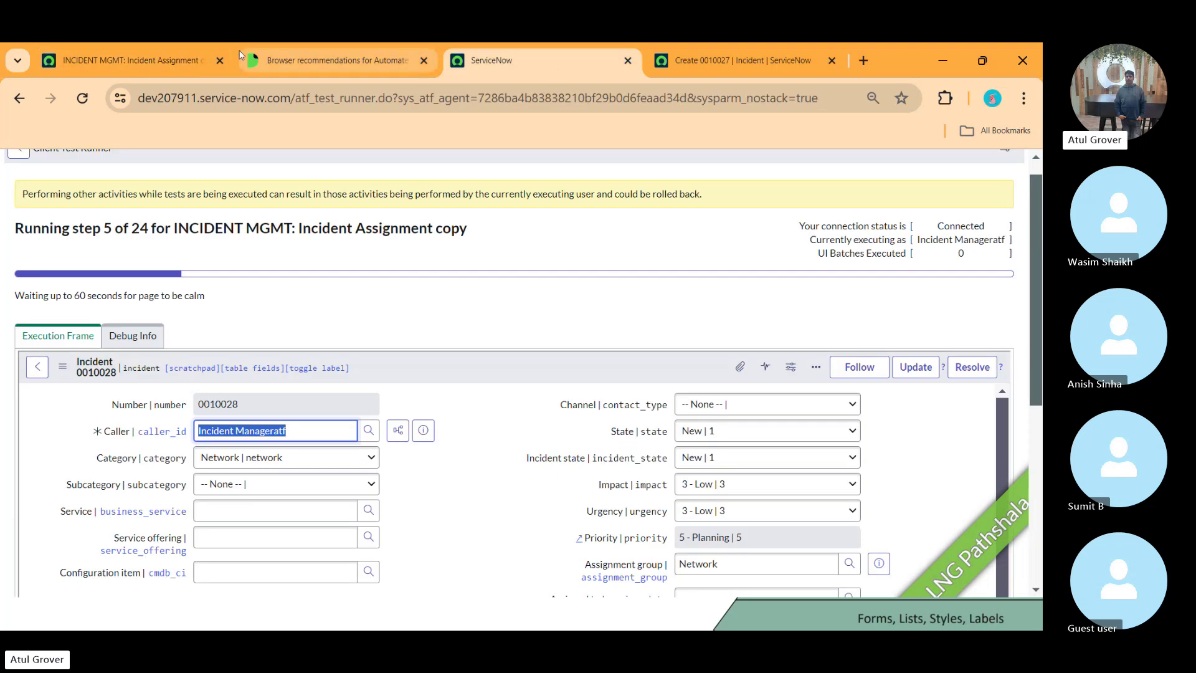
Try to navigate back to an earlier test page, check the runner again, and switch to the PowerPoint slide show.
click(156, 57)
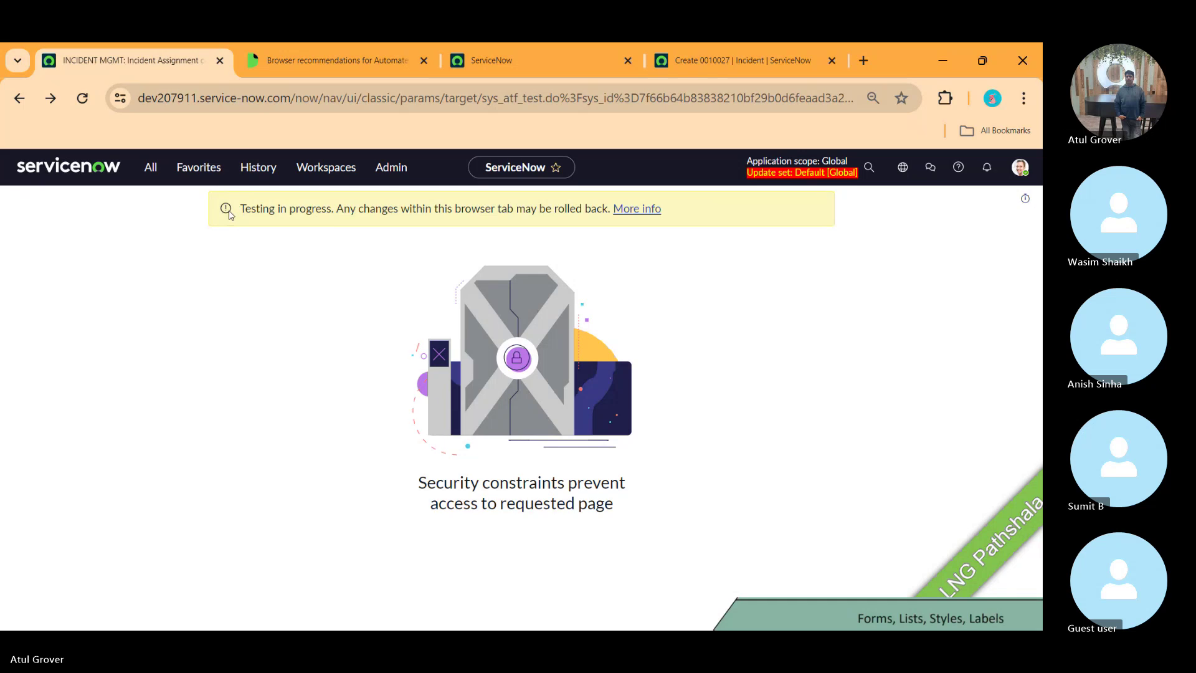
click(20, 106)
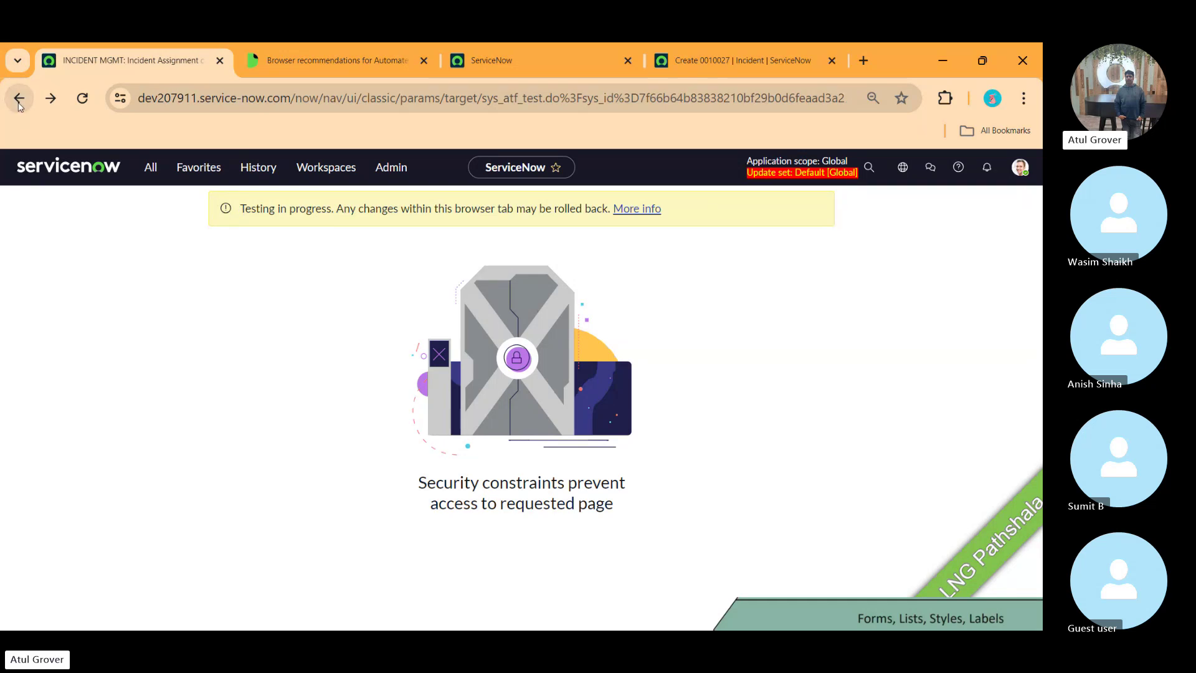
click(19, 104)
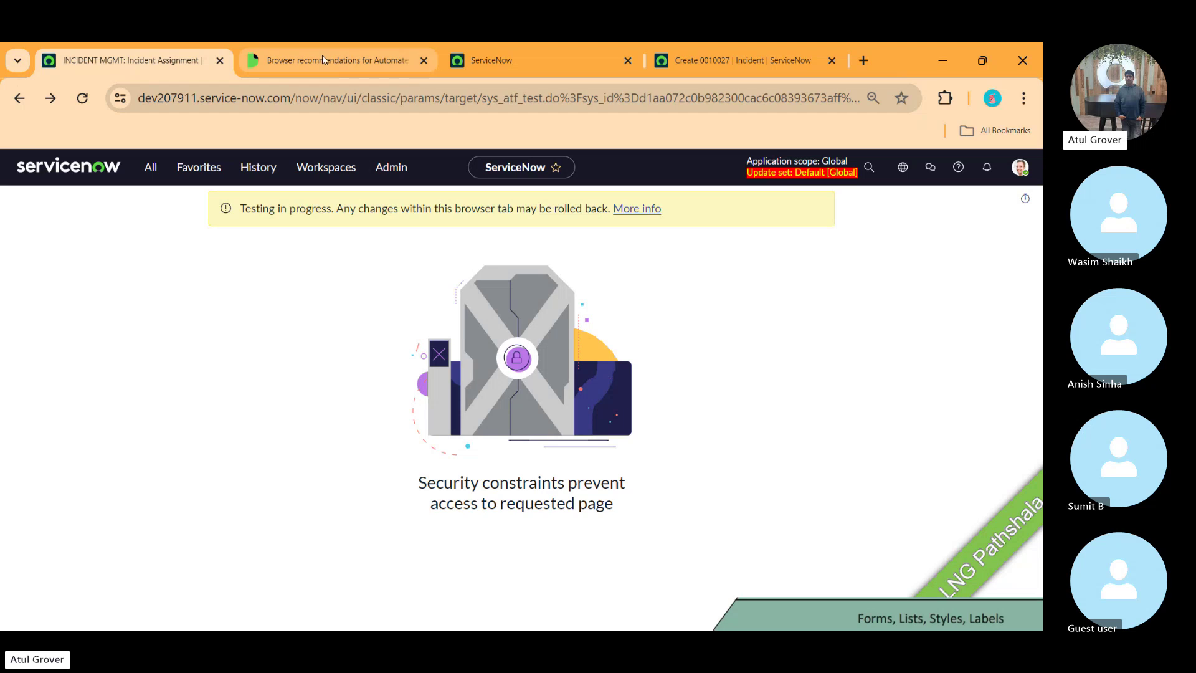
click(495, 60)
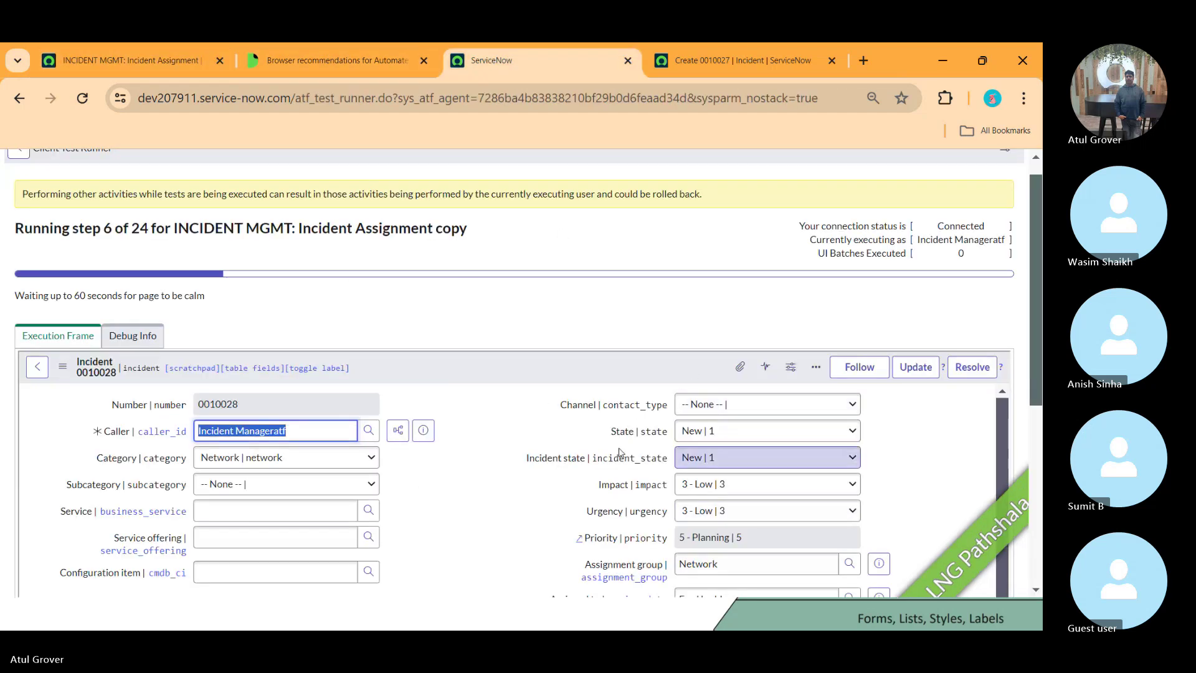
key(alt+Tab)
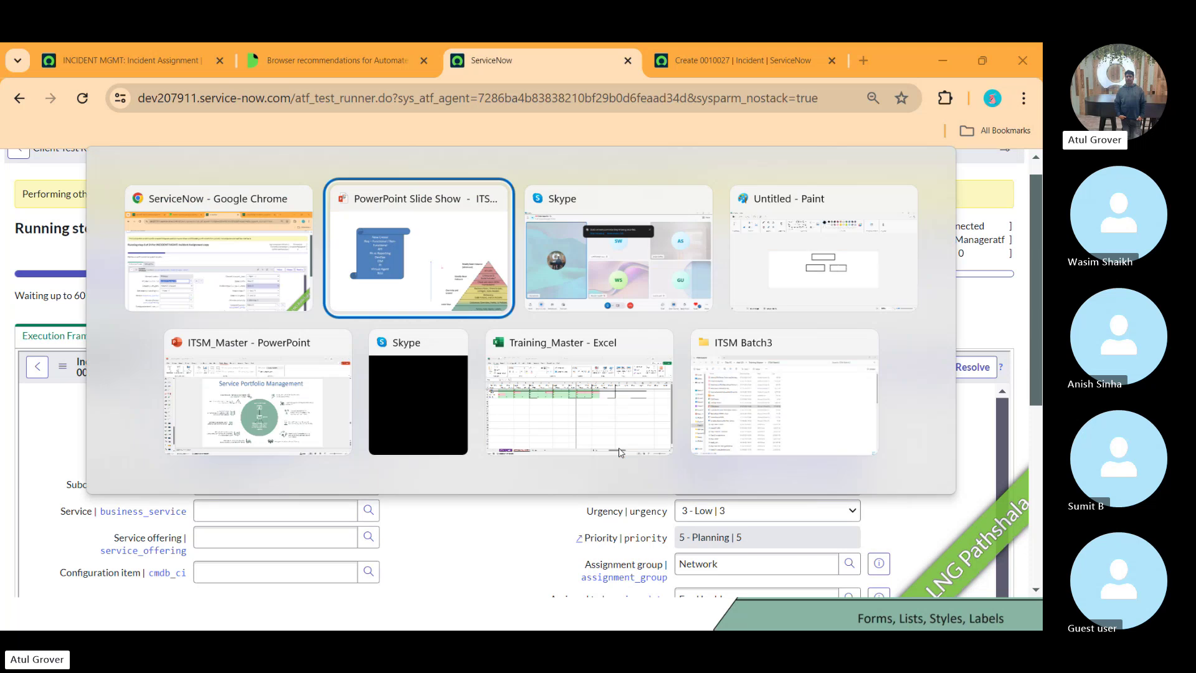
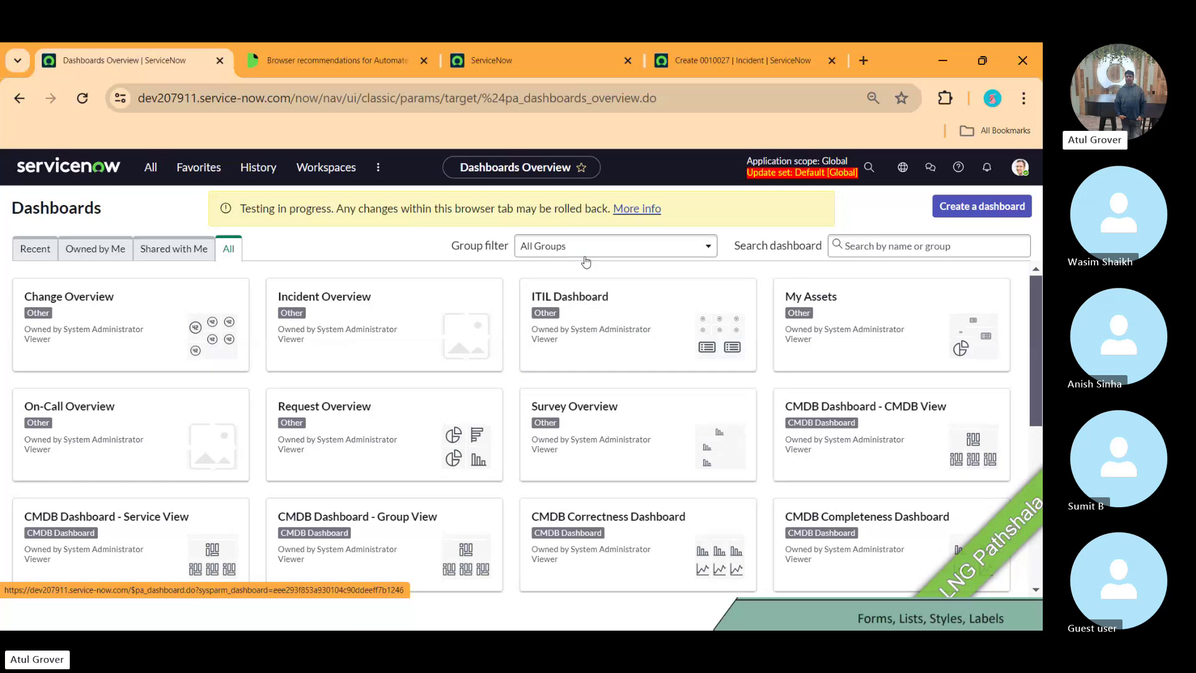
Search the dashboards for "change", open the Change Overview dashboard, and highlight pa_dashboard.do in its address.
click(889, 244)
text(change)
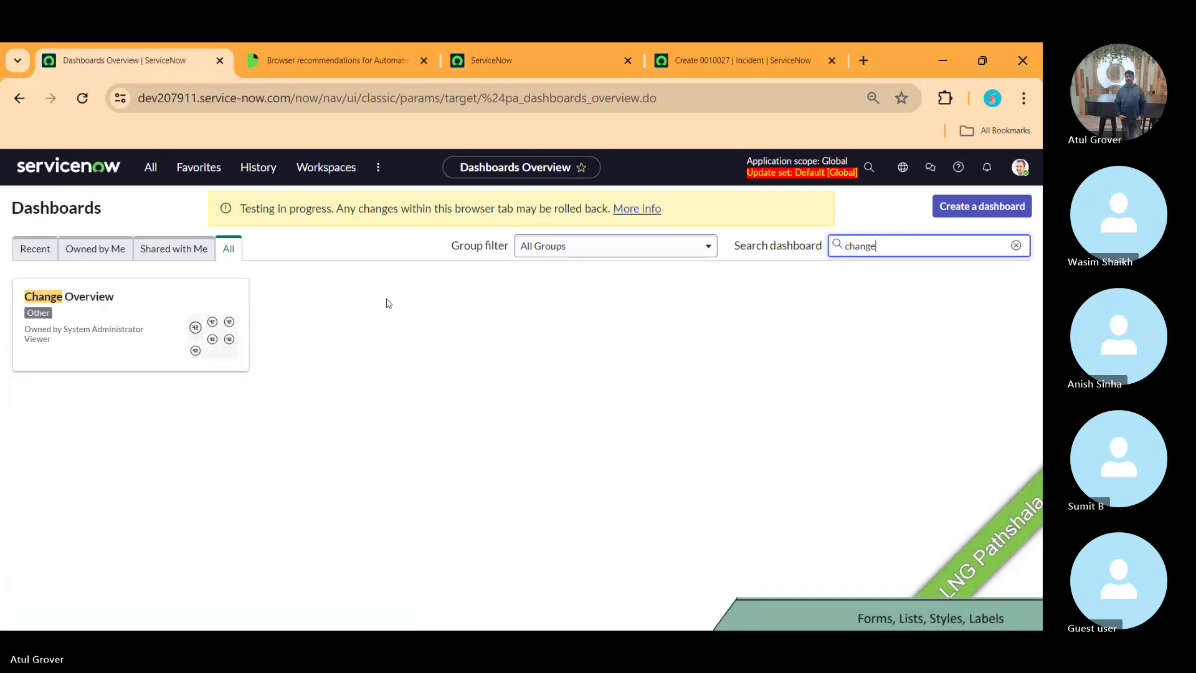
click(129, 325)
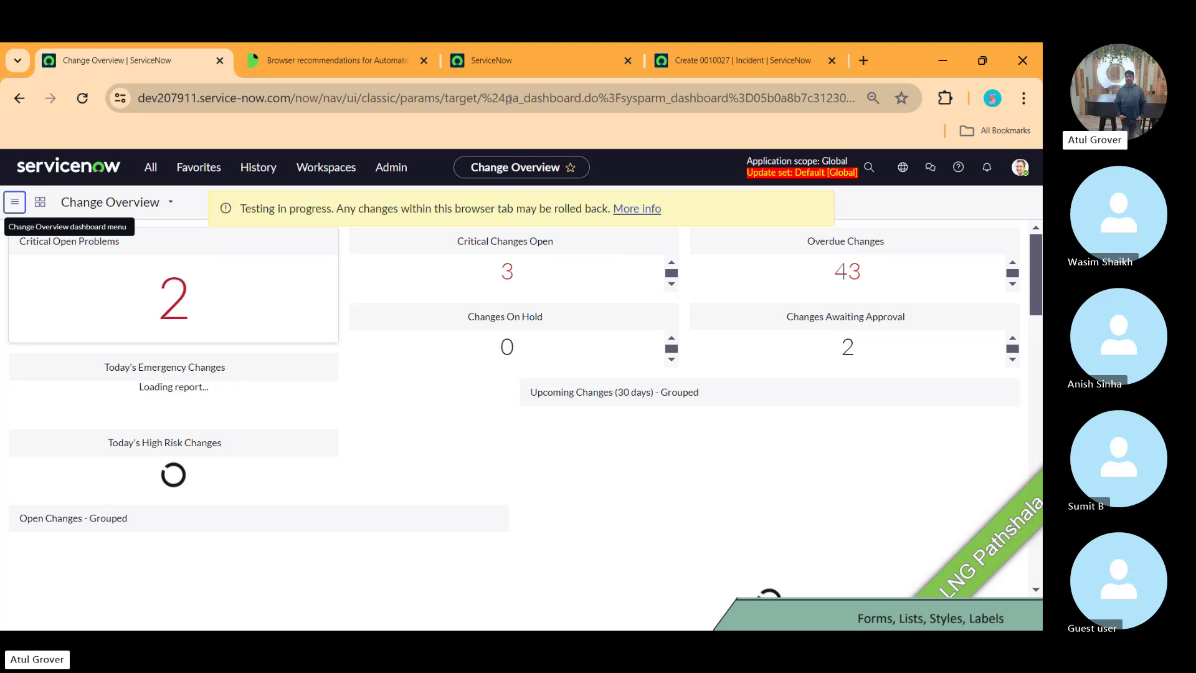
drag(508, 99, 606, 103)
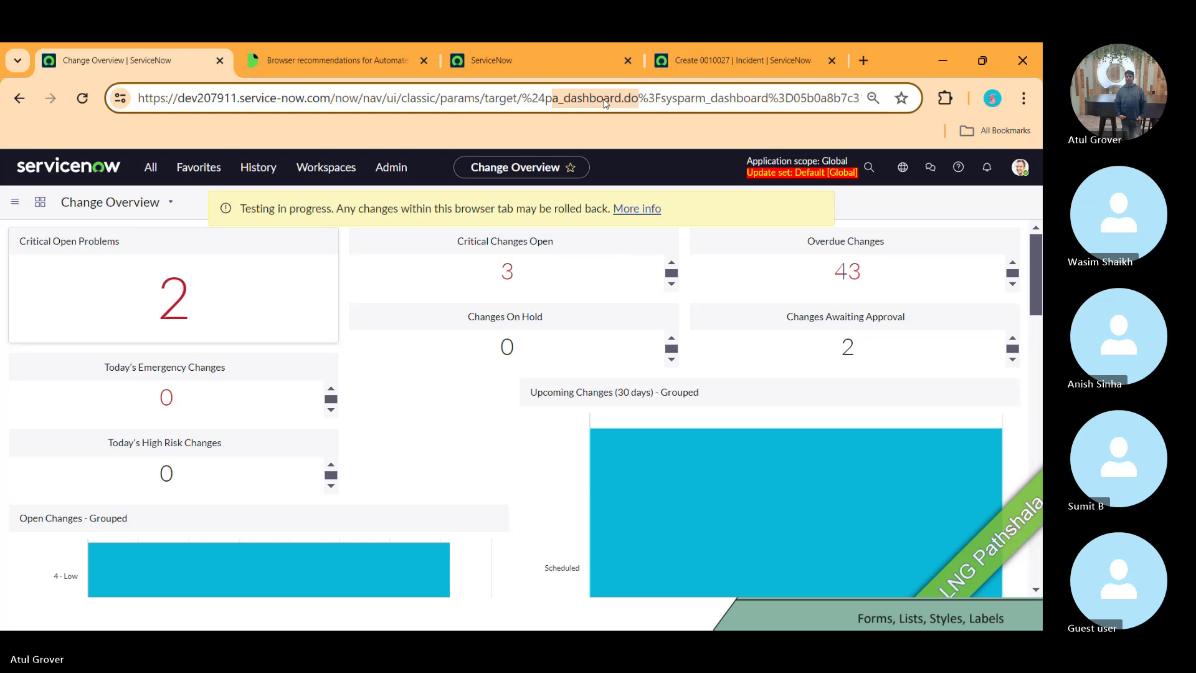
Consult the topic list in the PowerPoint slide show, and try to open the DevOps Change Workspace while checking the test runner.
key(alt+Tab)
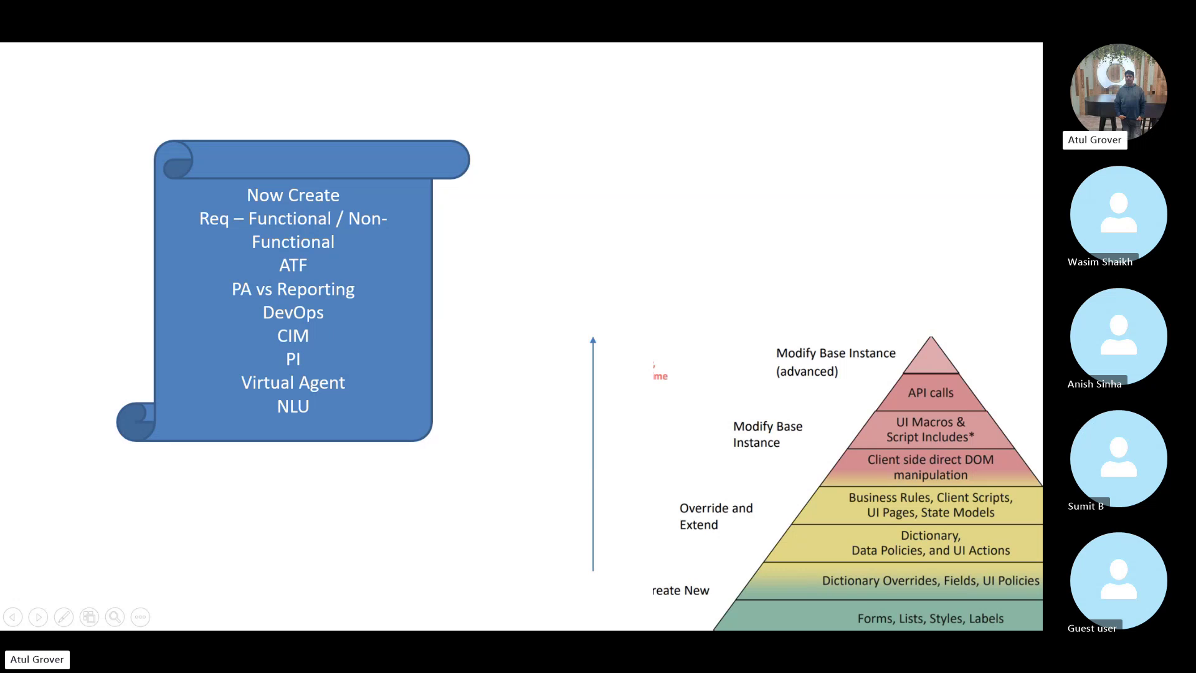
key(alt+Tab)
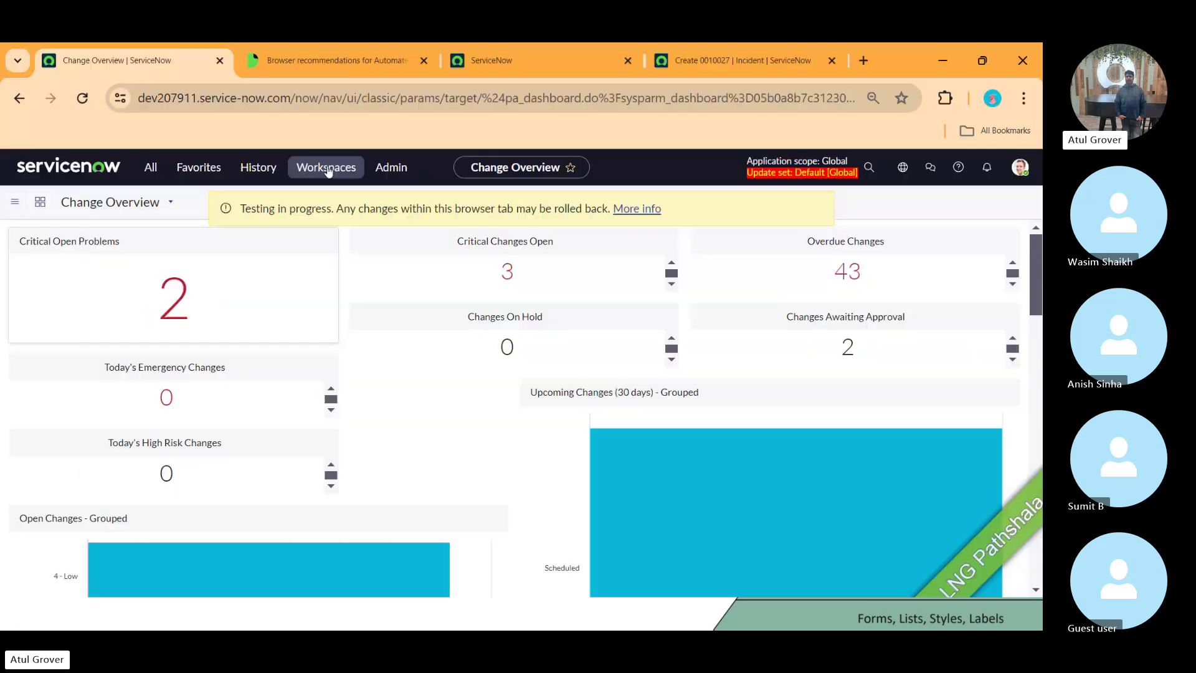
click(326, 167)
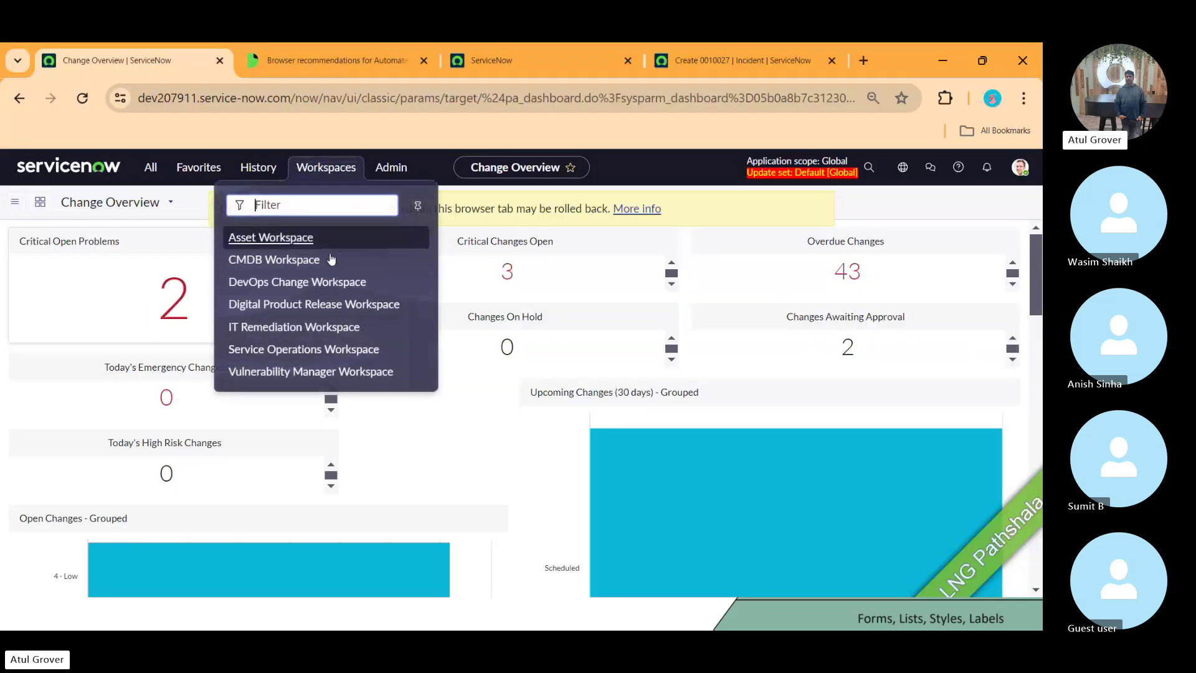
click(283, 290)
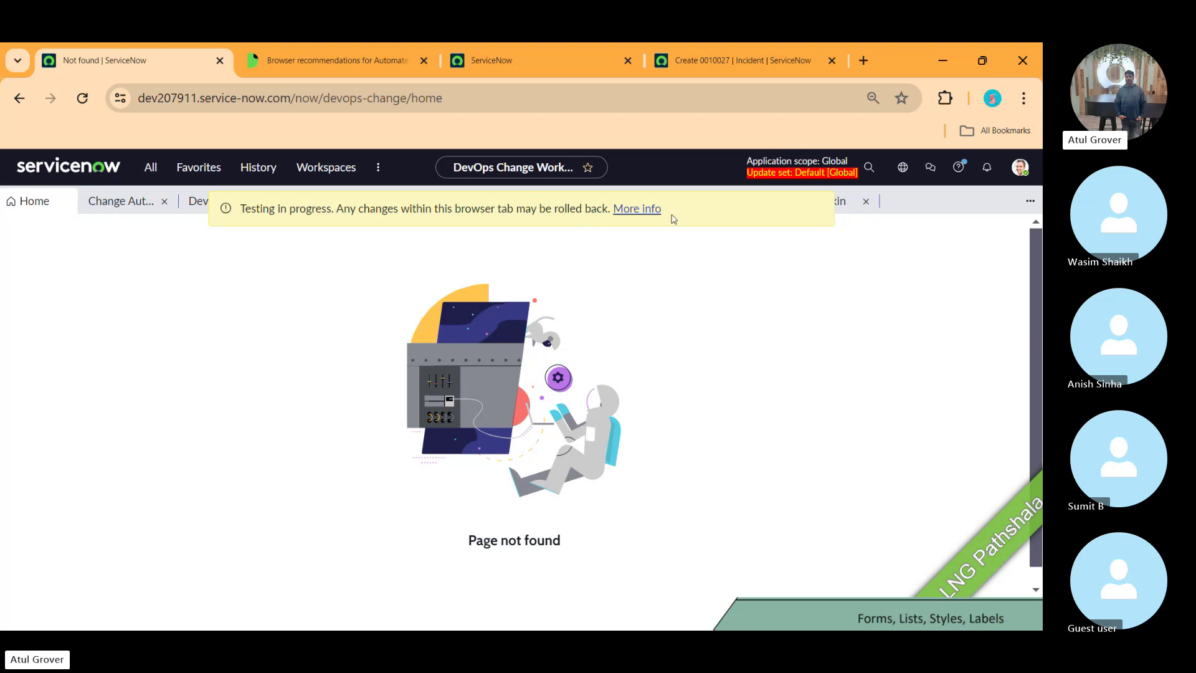
click(82, 99)
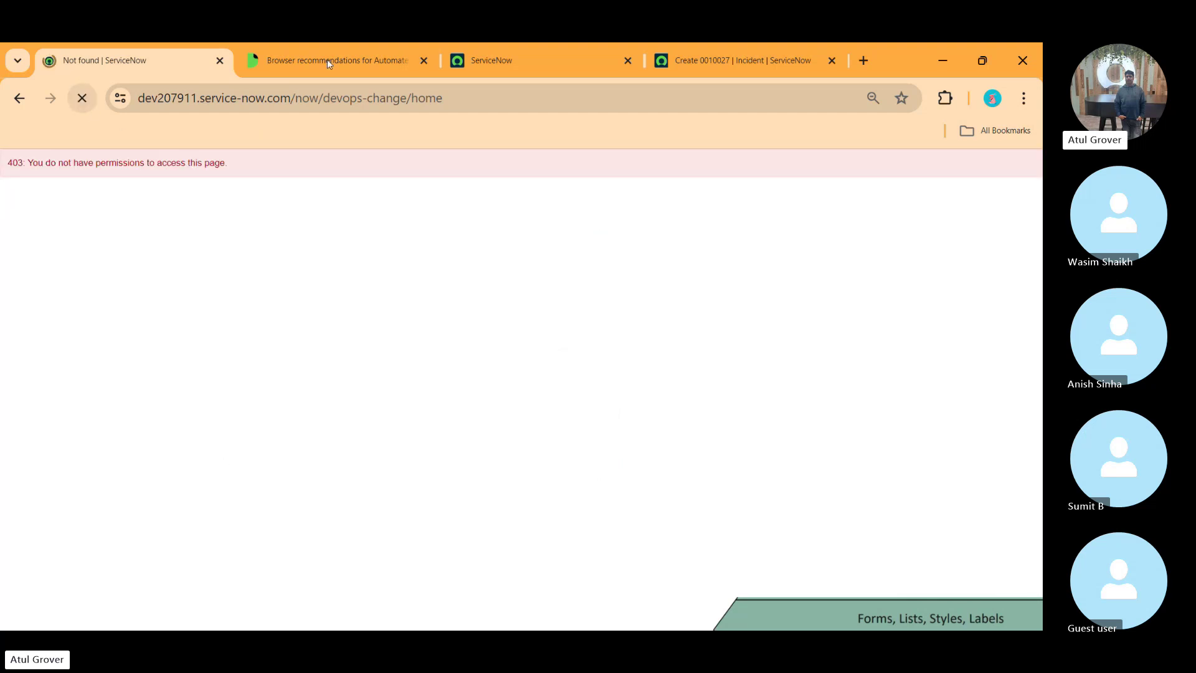
click(513, 62)
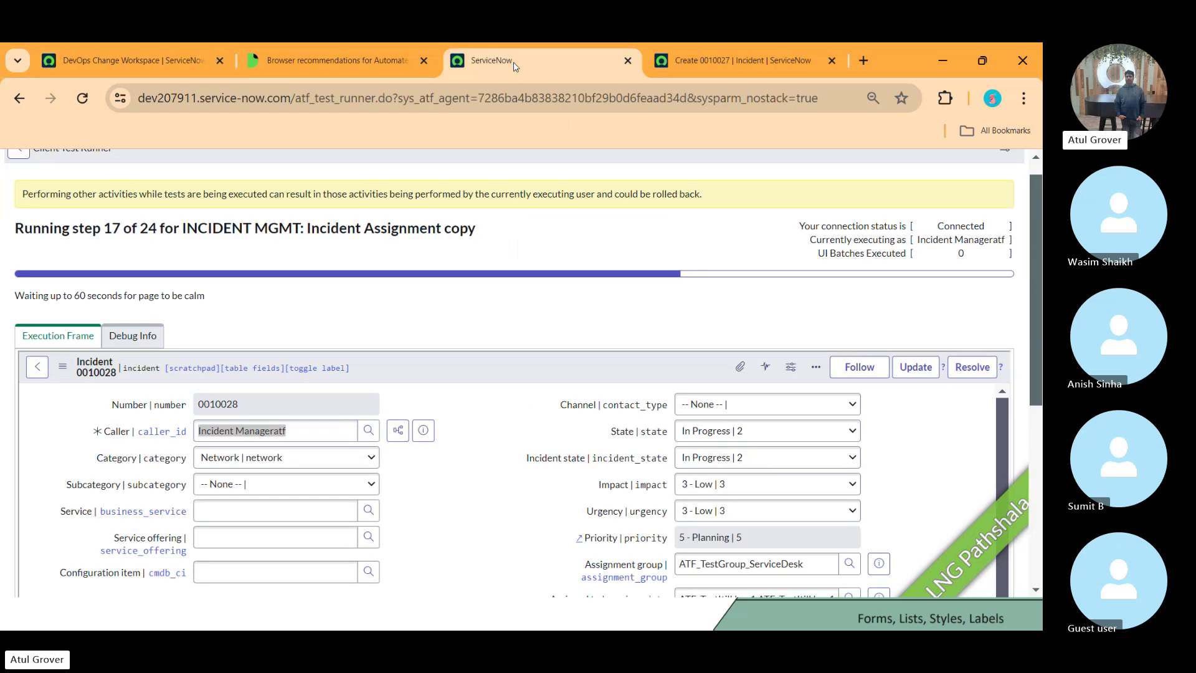
click(132, 61)
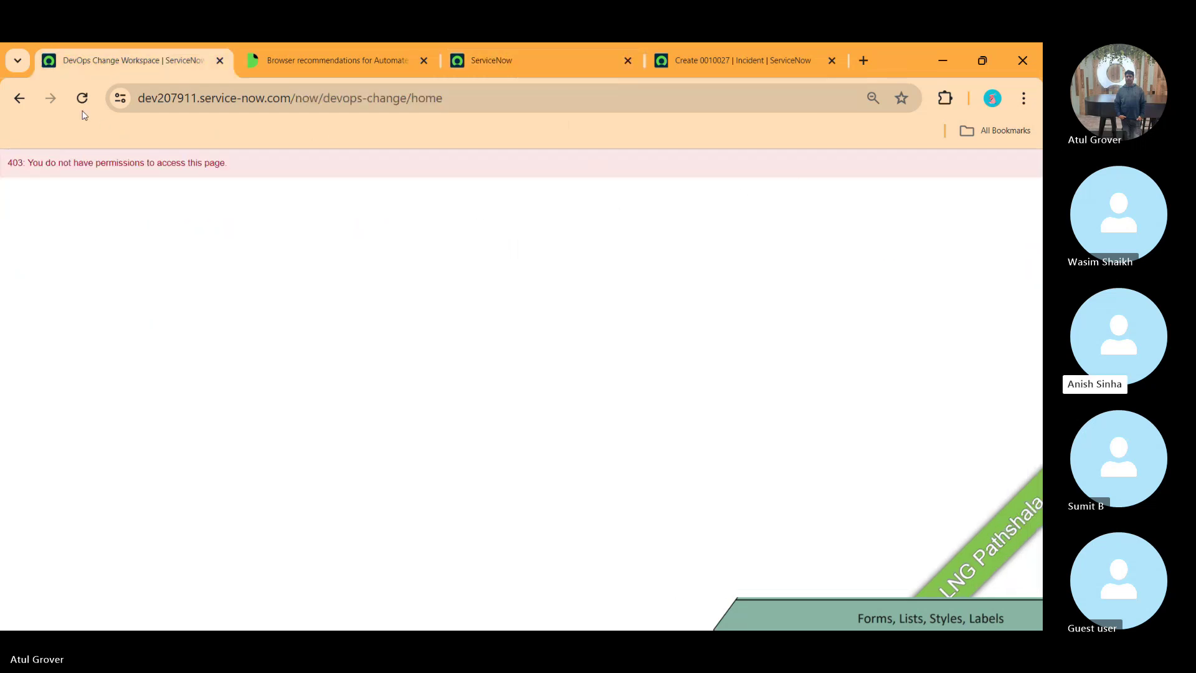
Leave the DevOps Change Workspace page and load the instance's home page from its base address, dev207911.service-now.com.
click(20, 103)
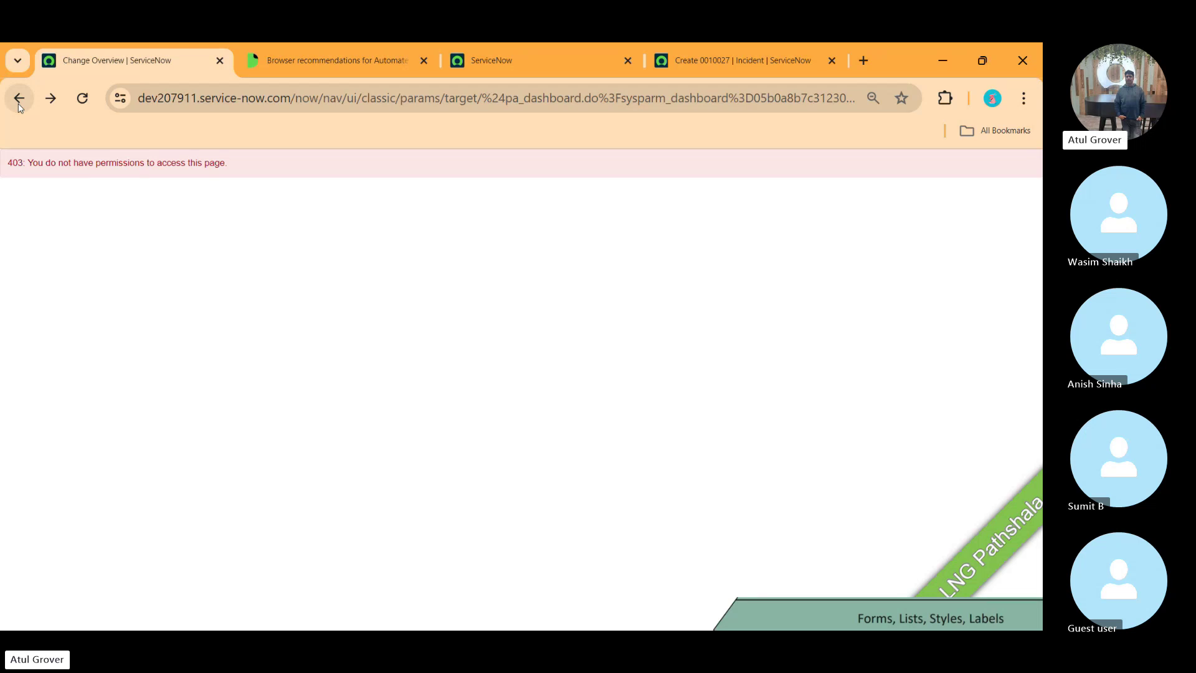
click(20, 107)
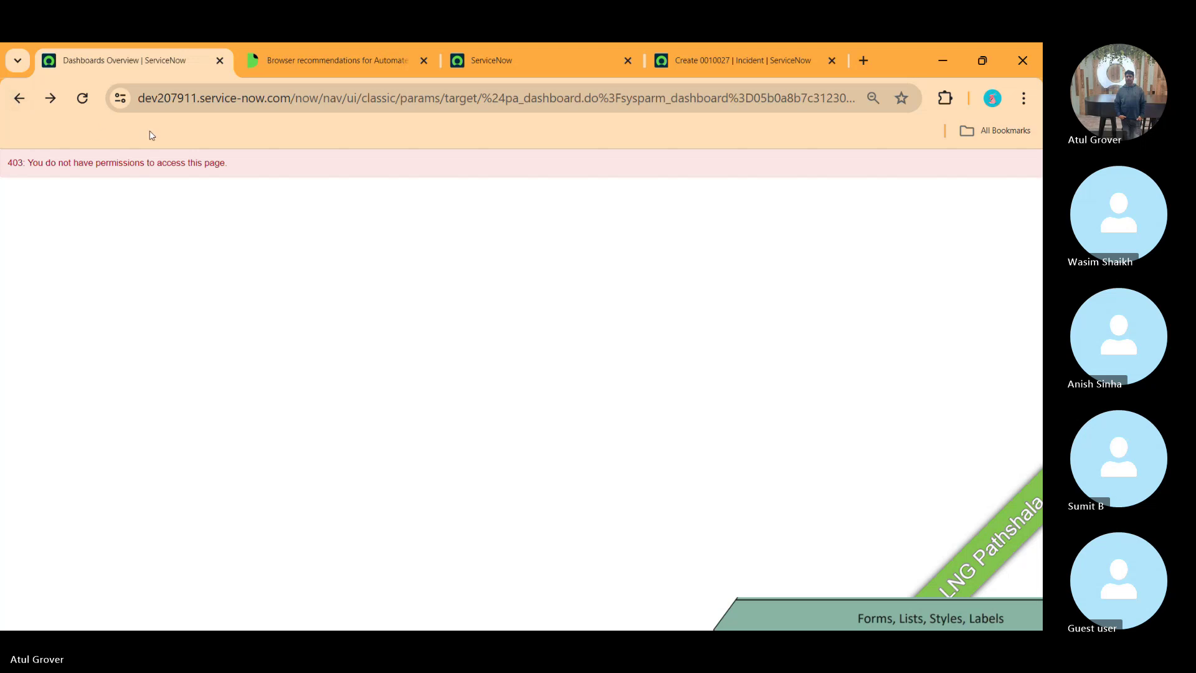
drag(295, 97, 1042, 186)
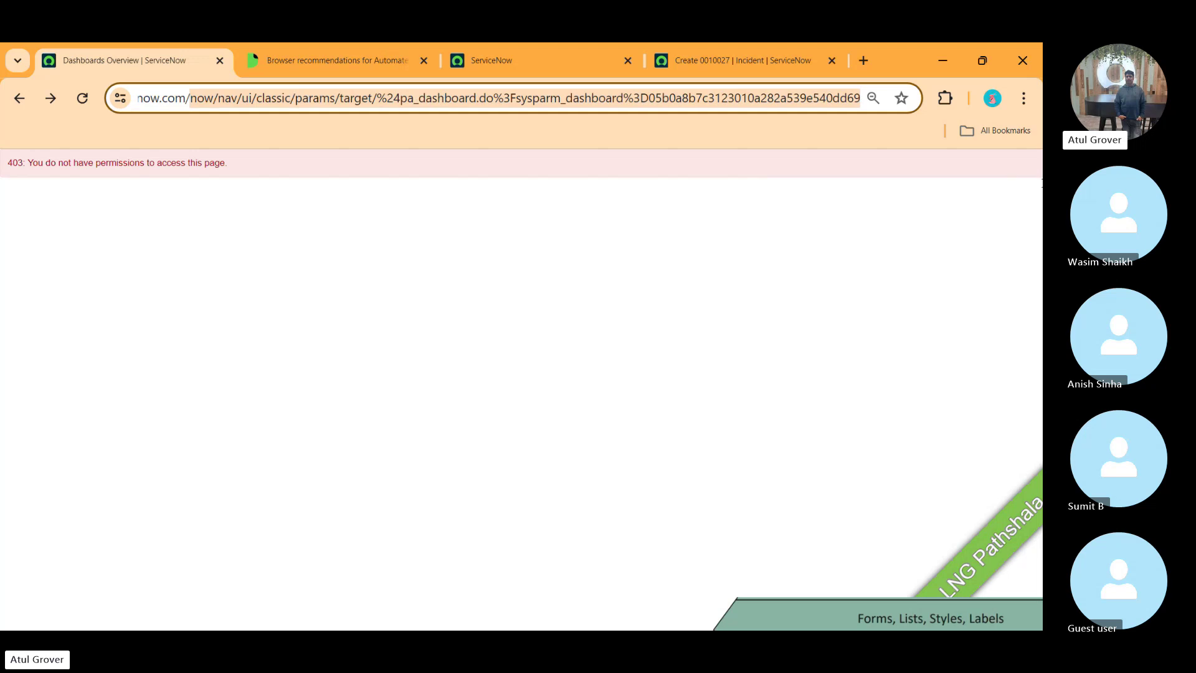
key(BackSpace)
key(Return)
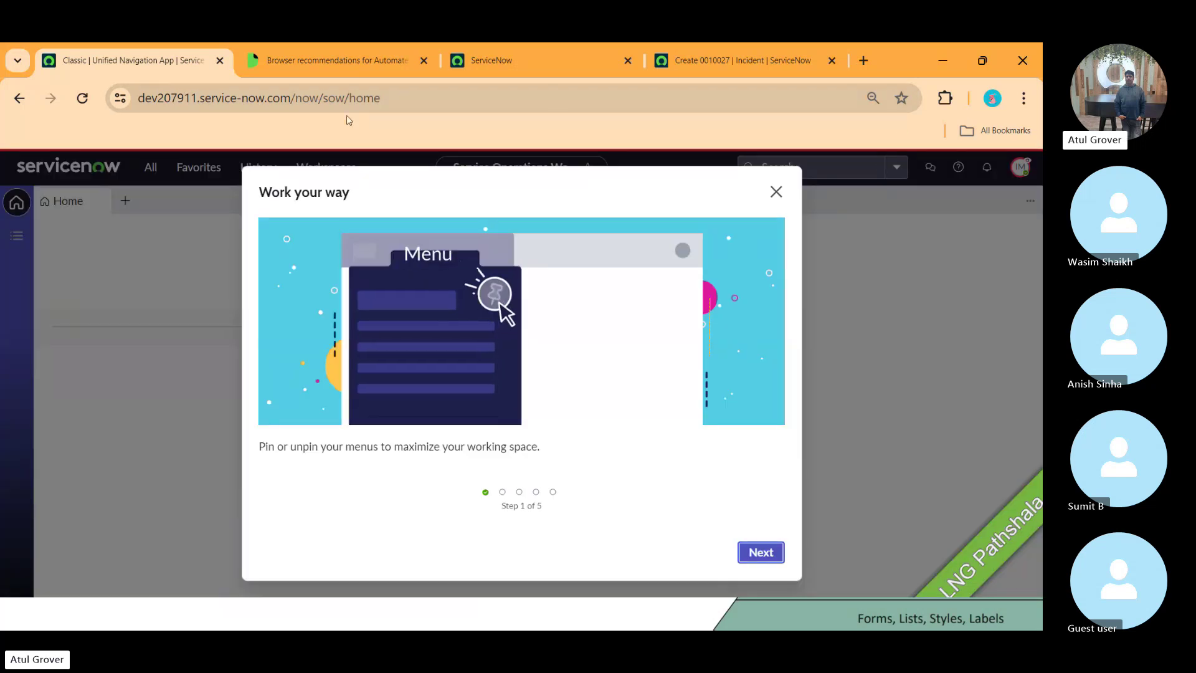
Check the Client Test Runner's progress twice, and dismiss the Service Operations Workspace welcome dialog.
click(488, 62)
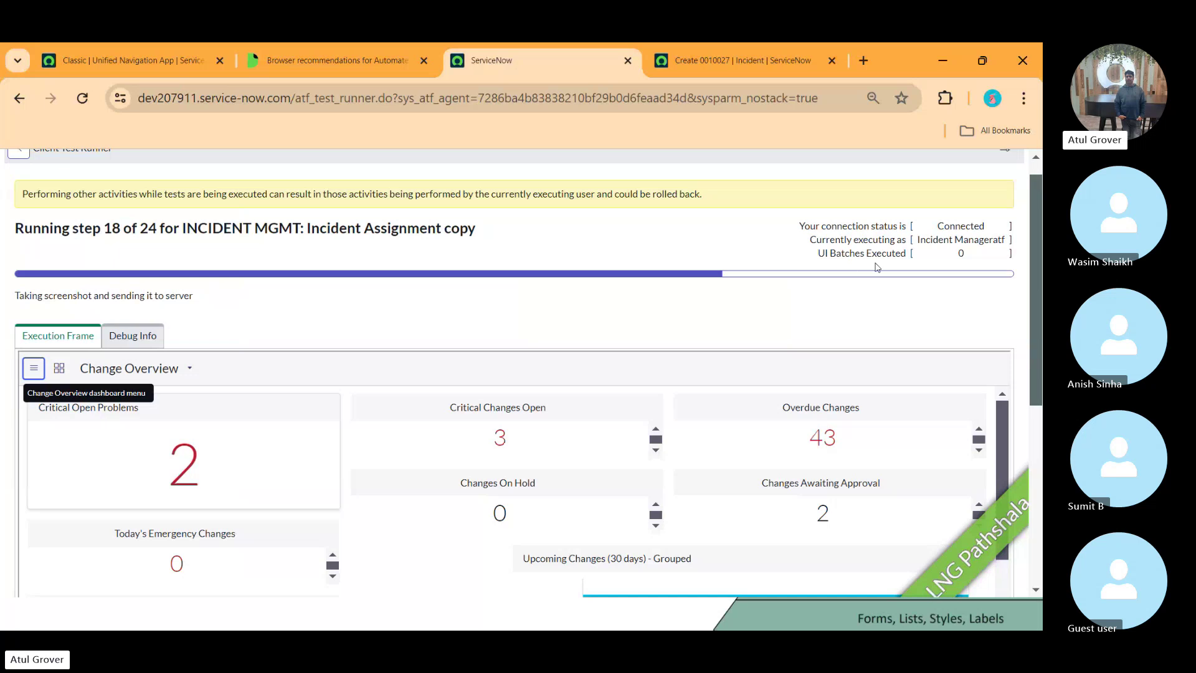
click(166, 65)
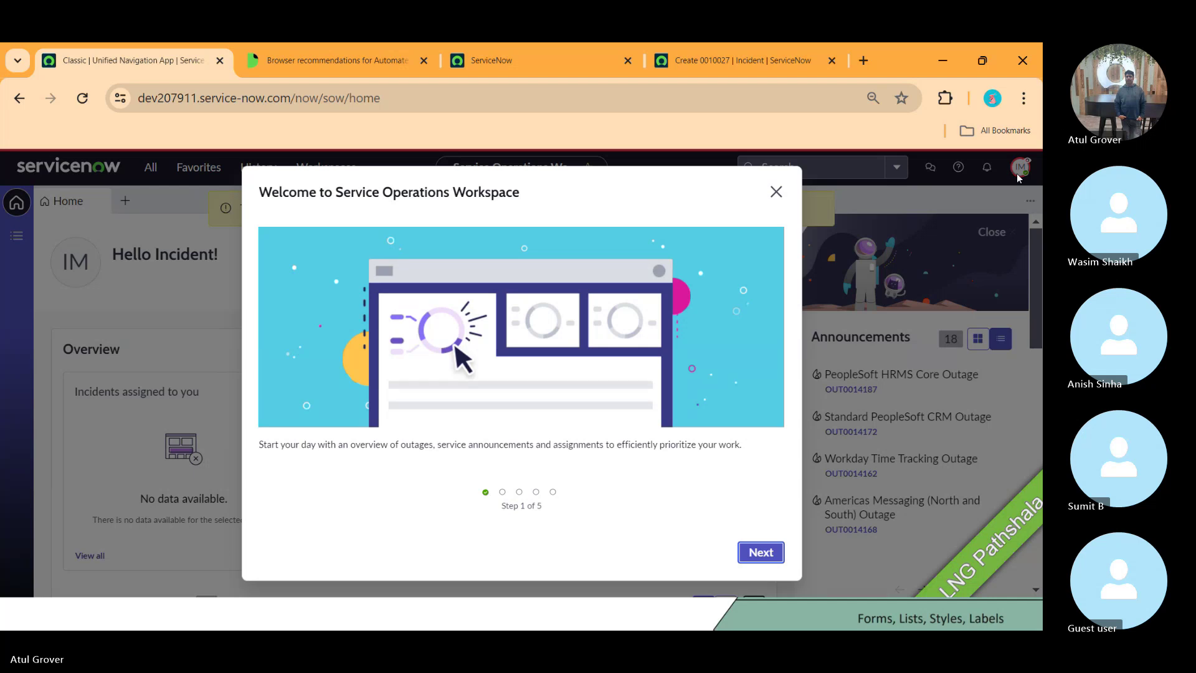
click(533, 58)
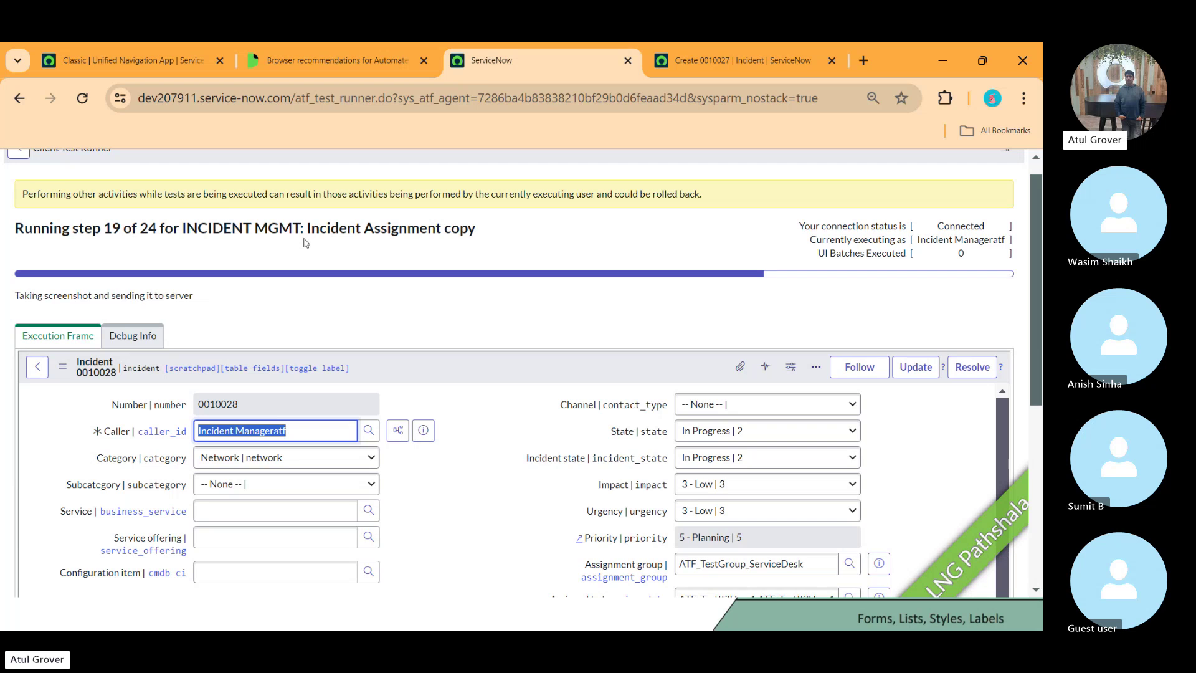
click(133, 59)
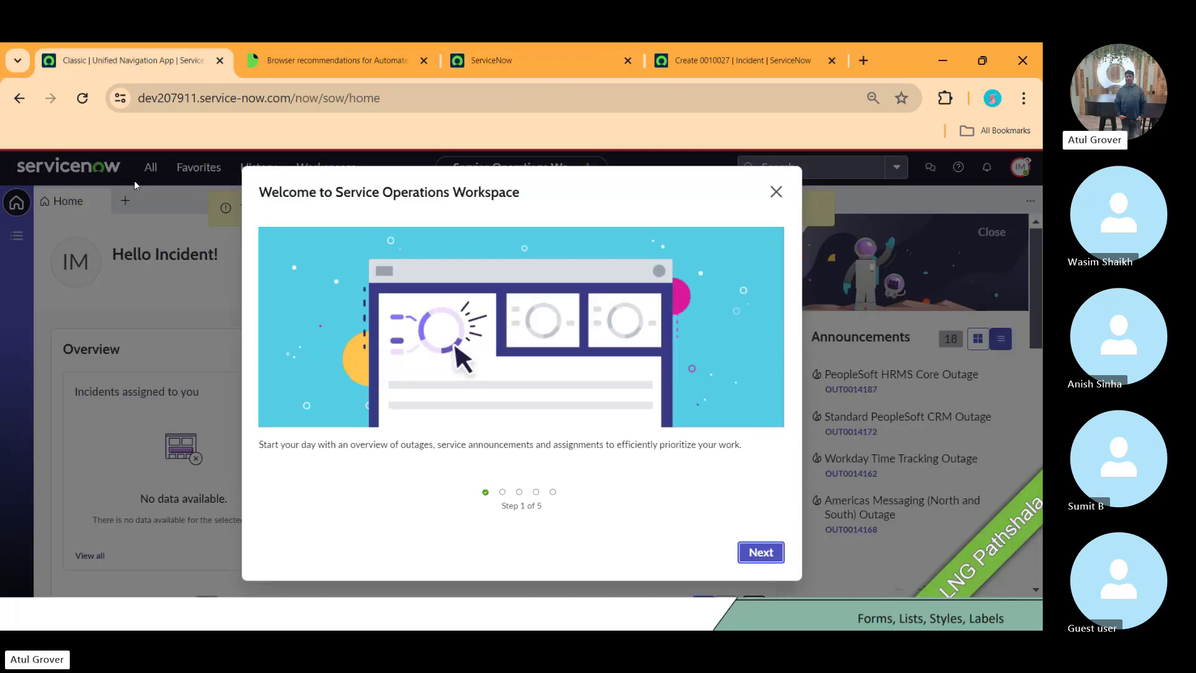
click(775, 191)
Filter the application navigator by "change", list the open change requests, and open CHG0030049.
click(164, 167)
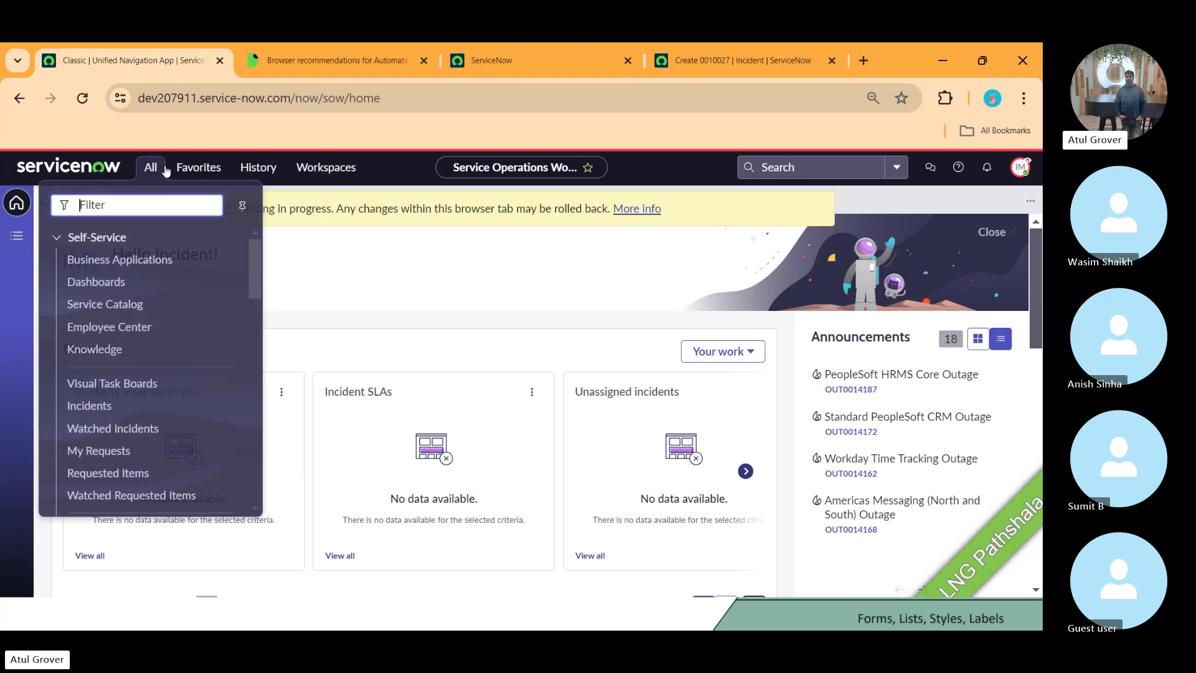
text(change)
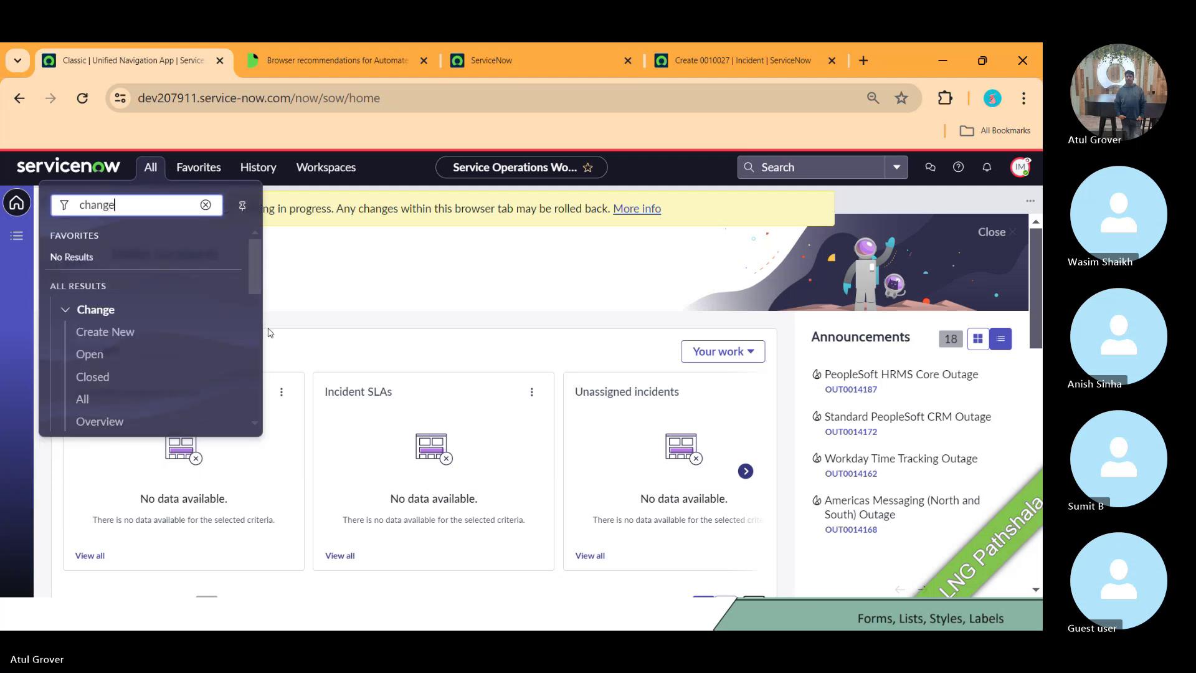
click(91, 362)
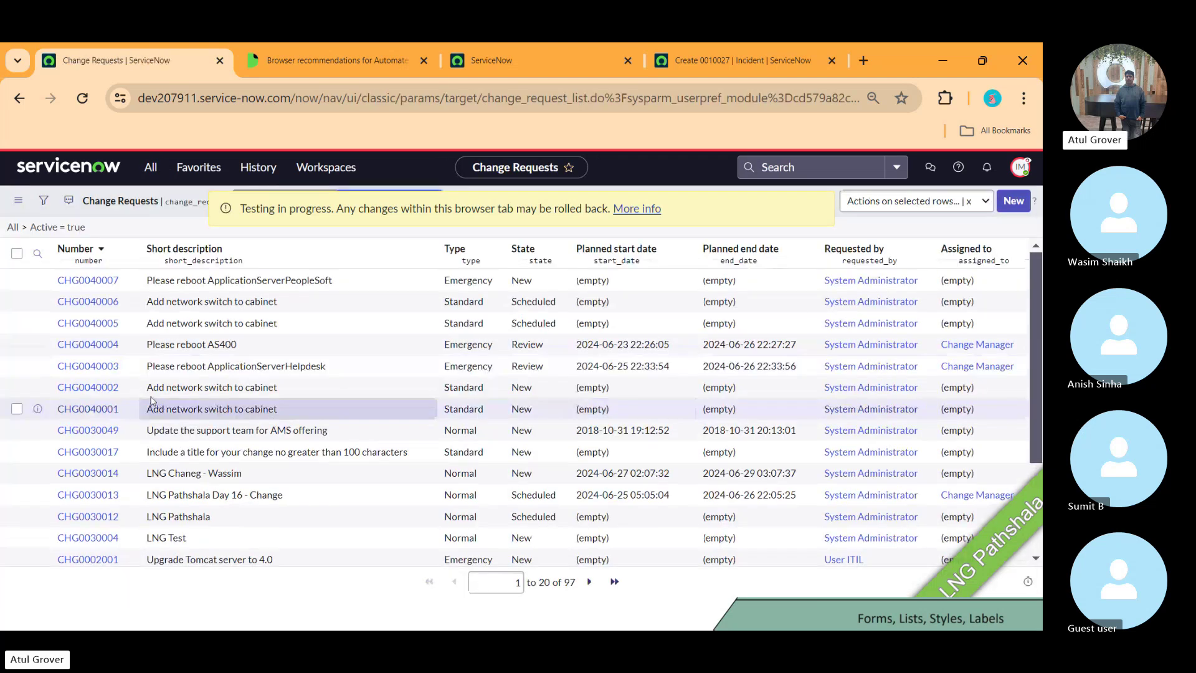
click(80, 429)
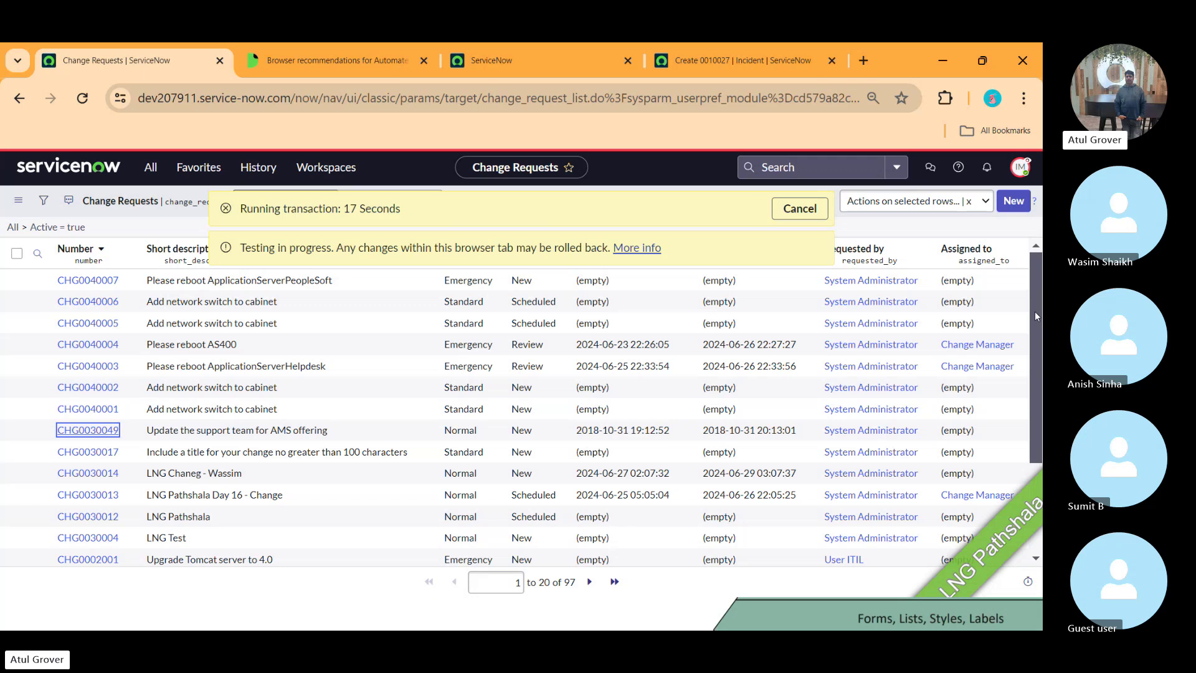
Check the test runner's execution frame while the change request loads, and examine CHG0030049 down to its related lists.
click(519, 75)
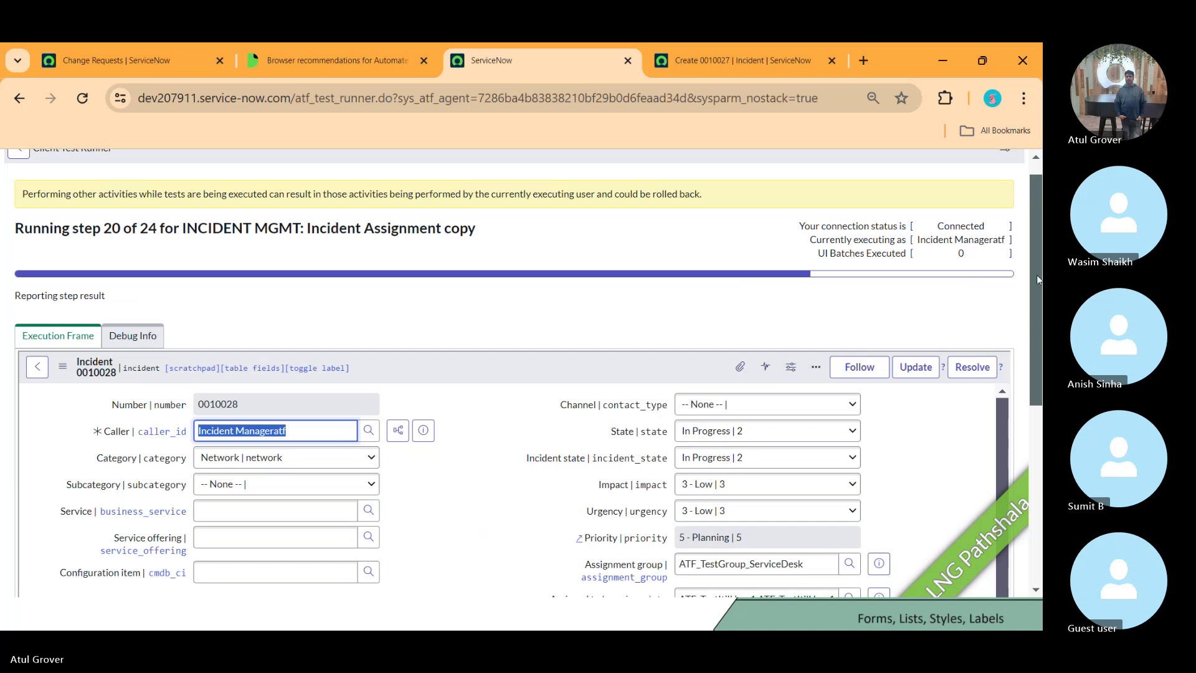
drag(1037, 275, 1037, 310)
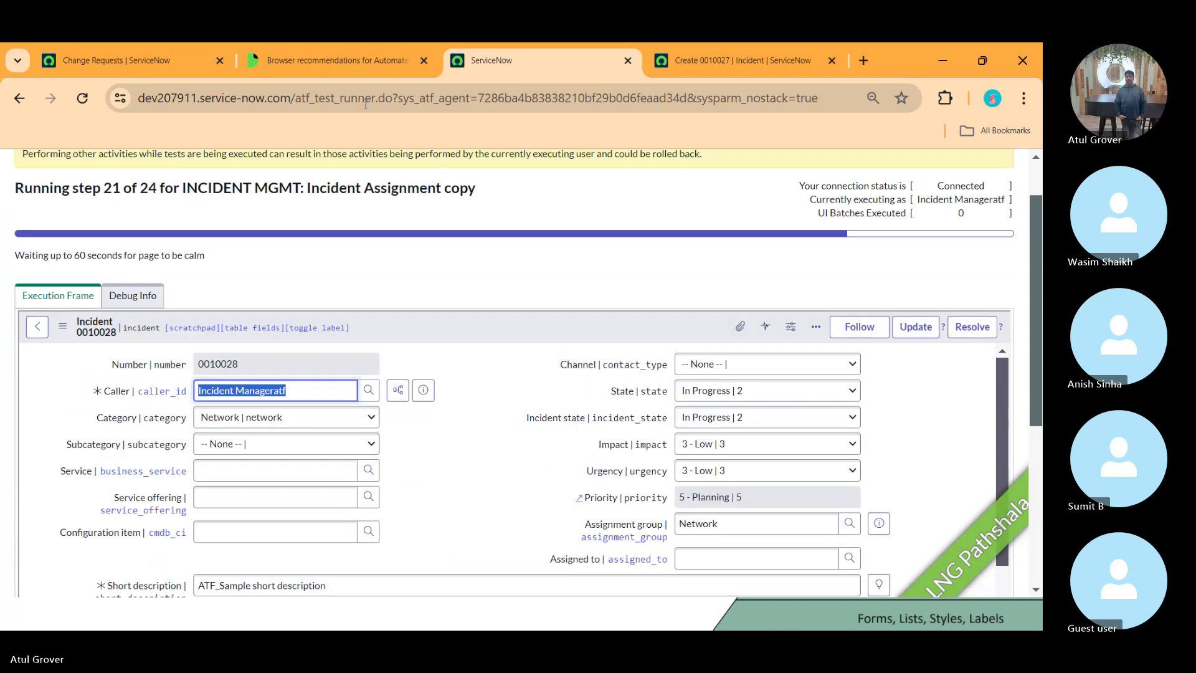
click(122, 58)
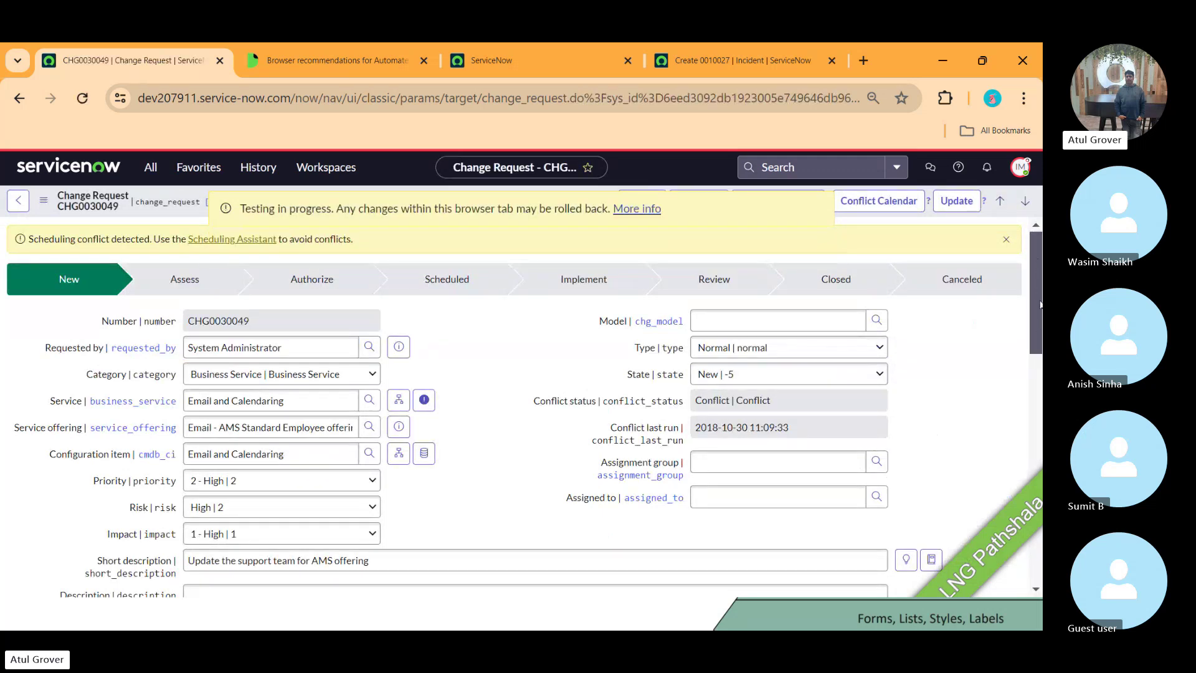
drag(1034, 264, 1027, 502)
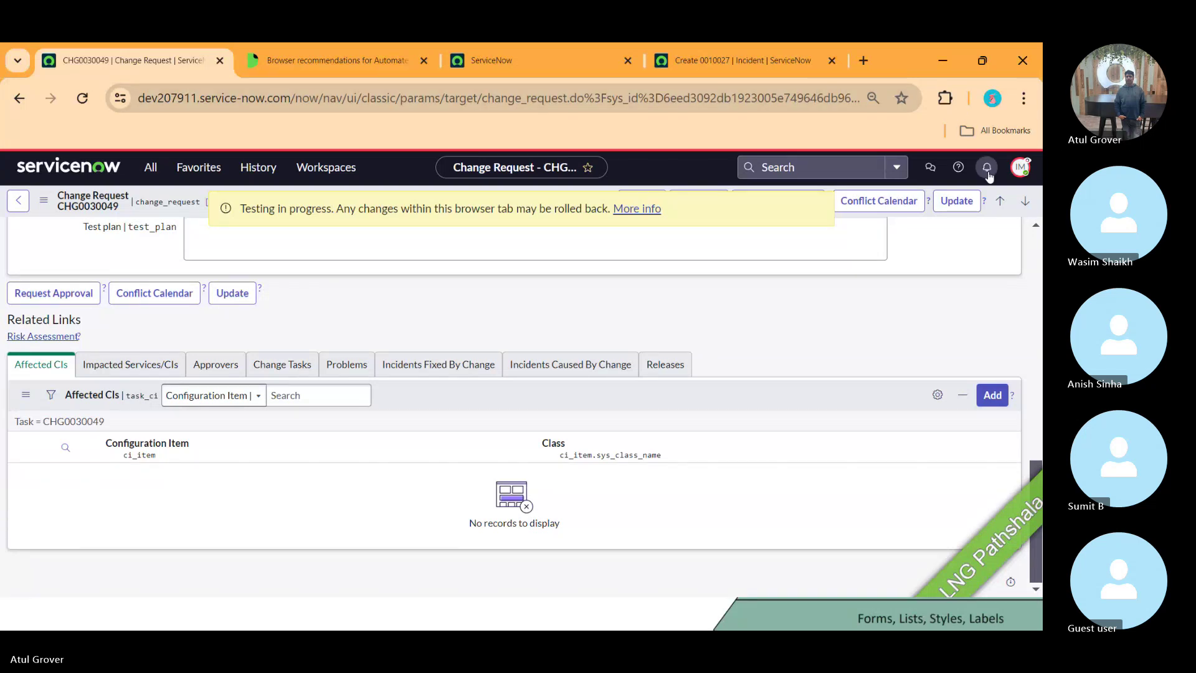
right_click(993, 213)
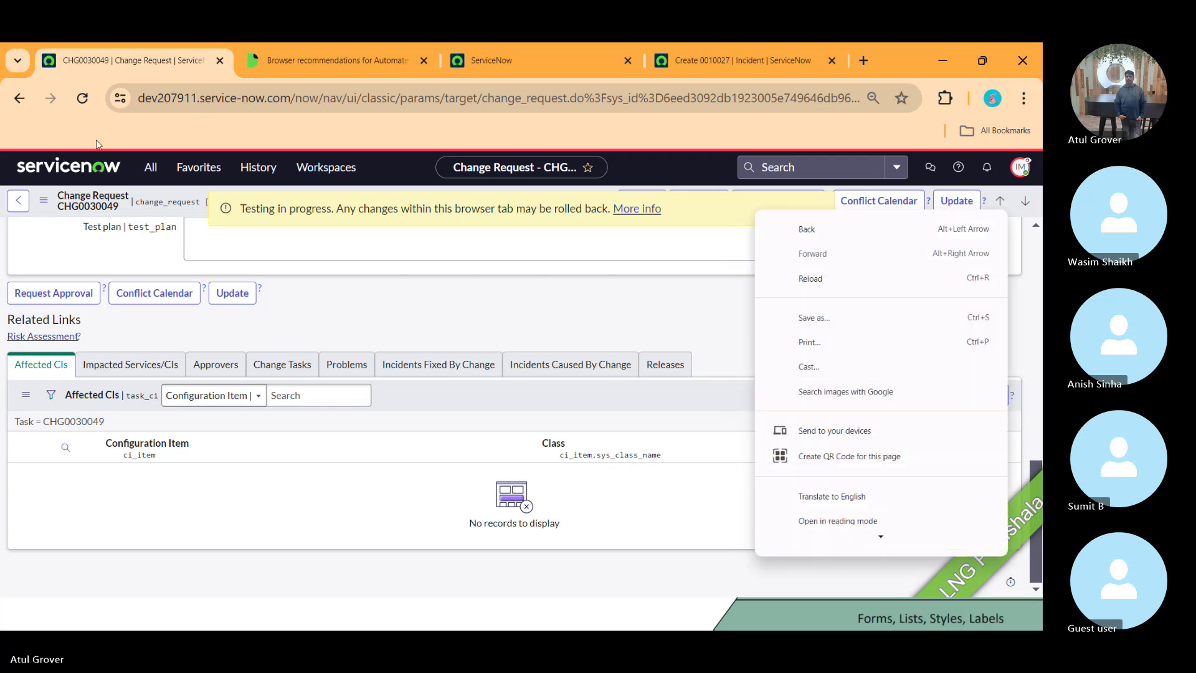
click(44, 209)
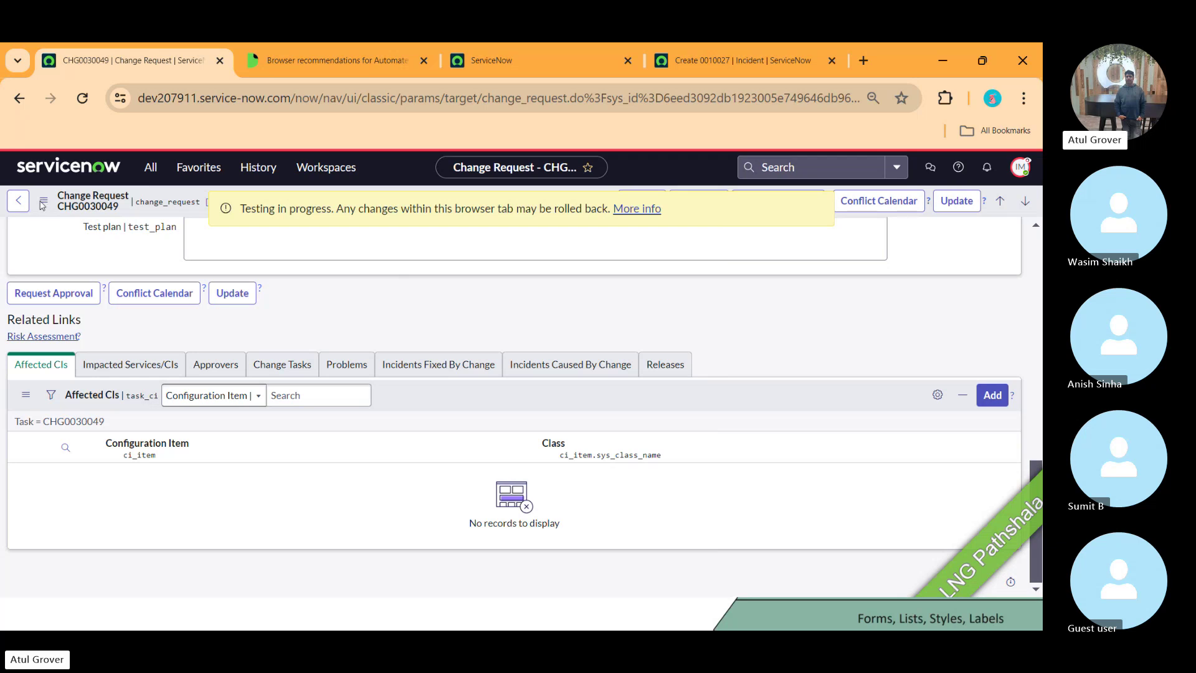
Check the Client Test Runner again, return to the change request, and switch to the PowerPoint slide show.
click(530, 59)
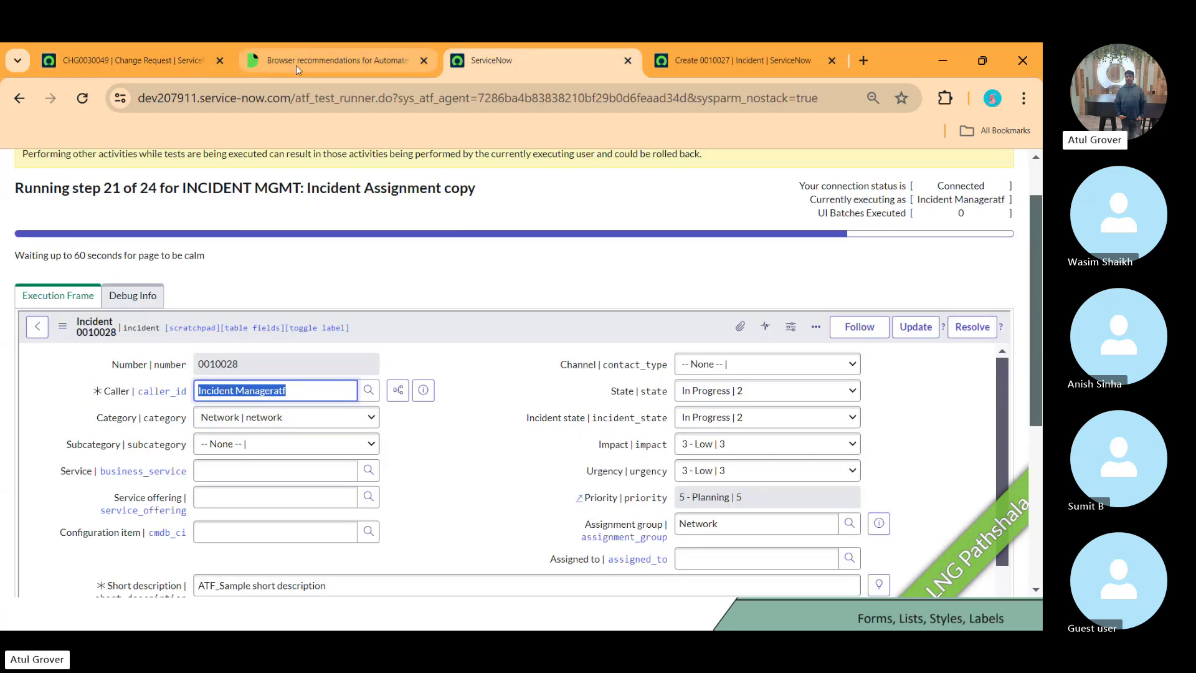
click(125, 60)
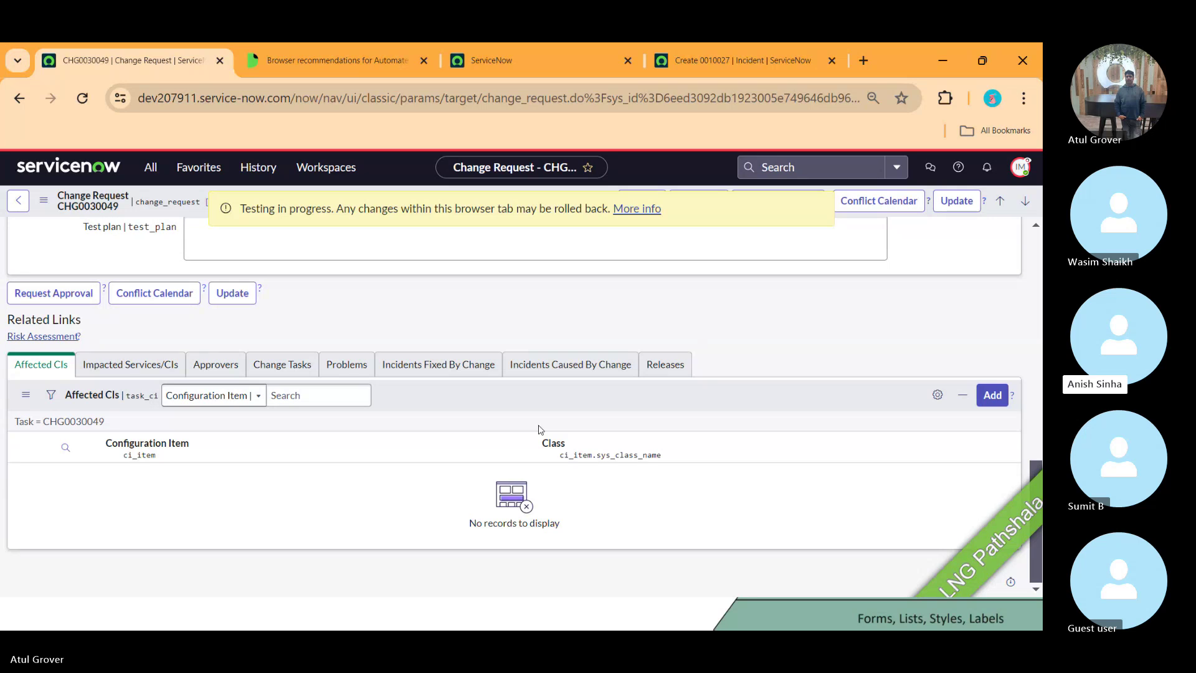
key(alt+Tab)
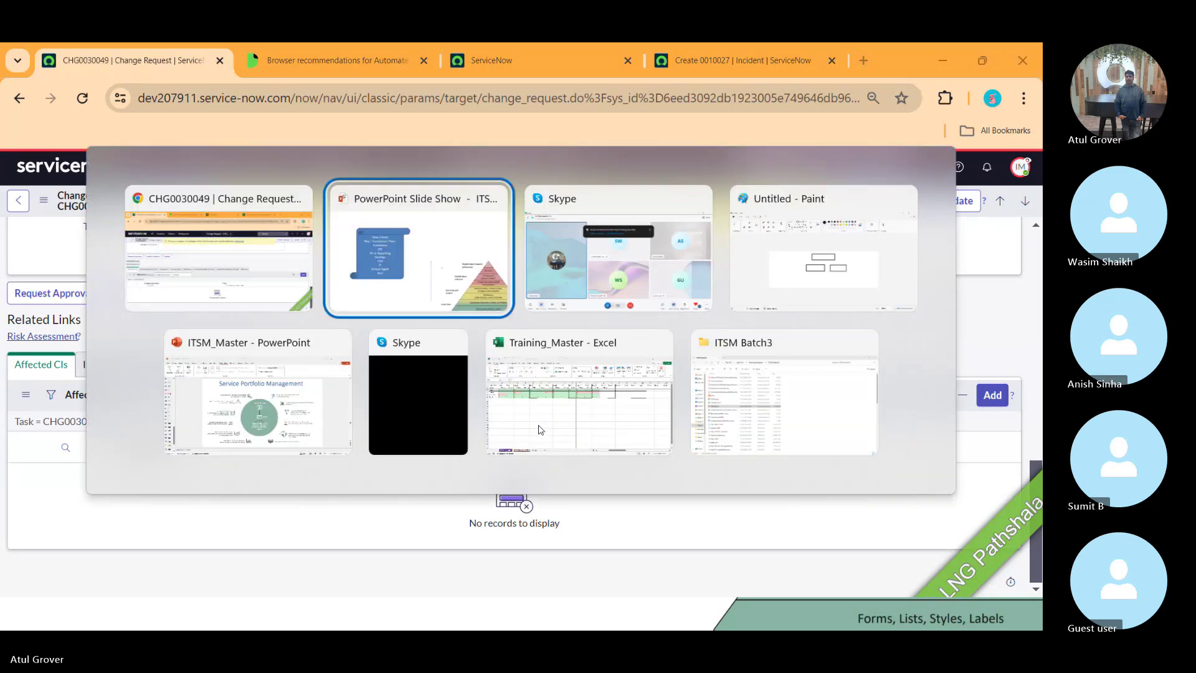